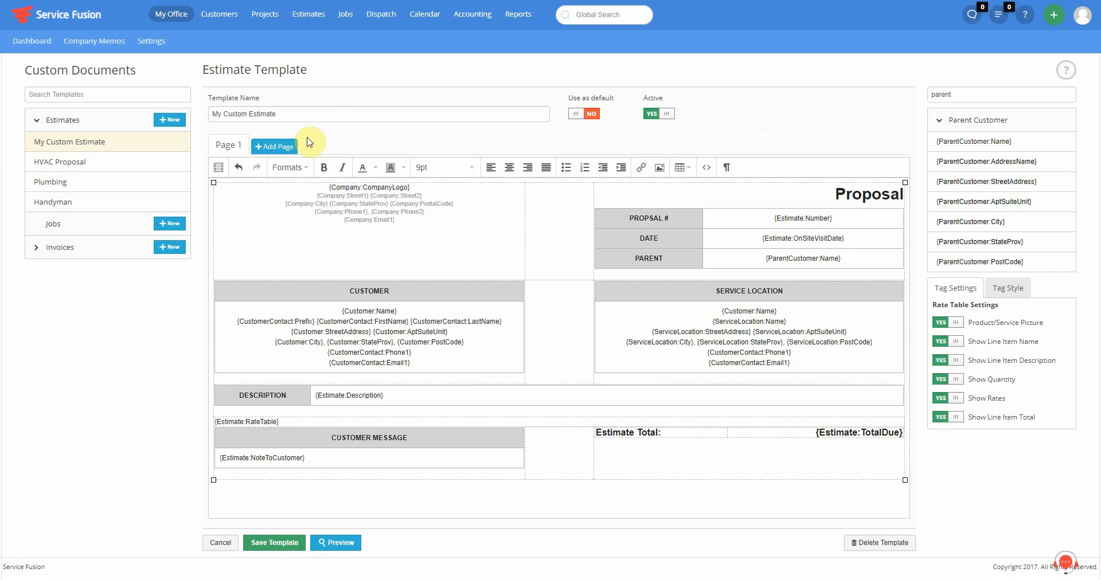
- Clear all existing content from the My Custom Estimate template body
{"action": "left_click", "coordinate": [584, 217]}
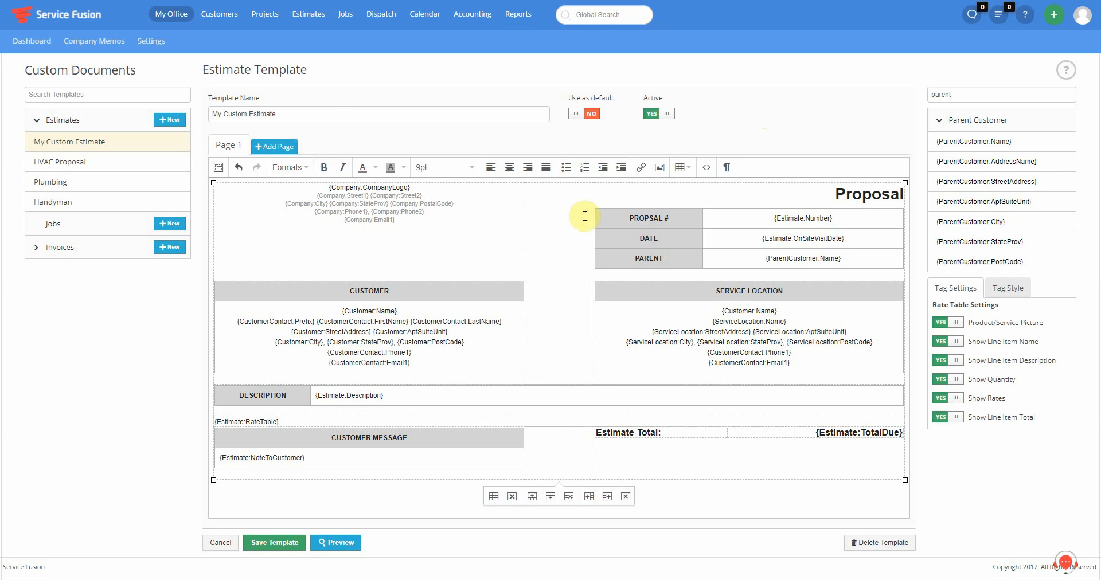
{"action": "key", "text": "ctrl+a"}
{"action": "key", "text": "Delete"}
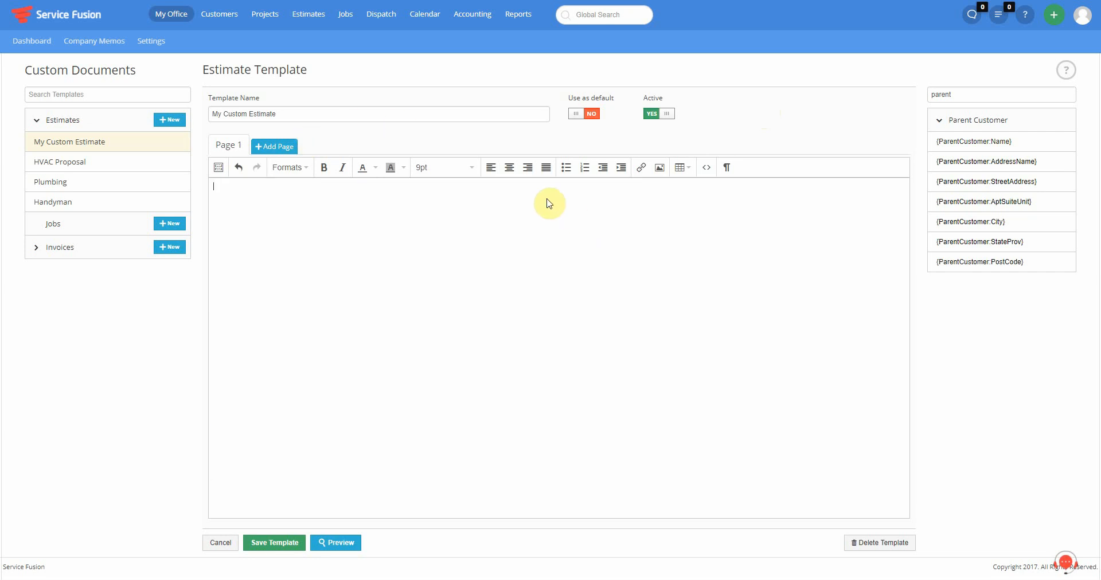
- Insert the Standard Estimate Template block into the empty editor
{"action": "left_click", "coordinate": [218, 167]}
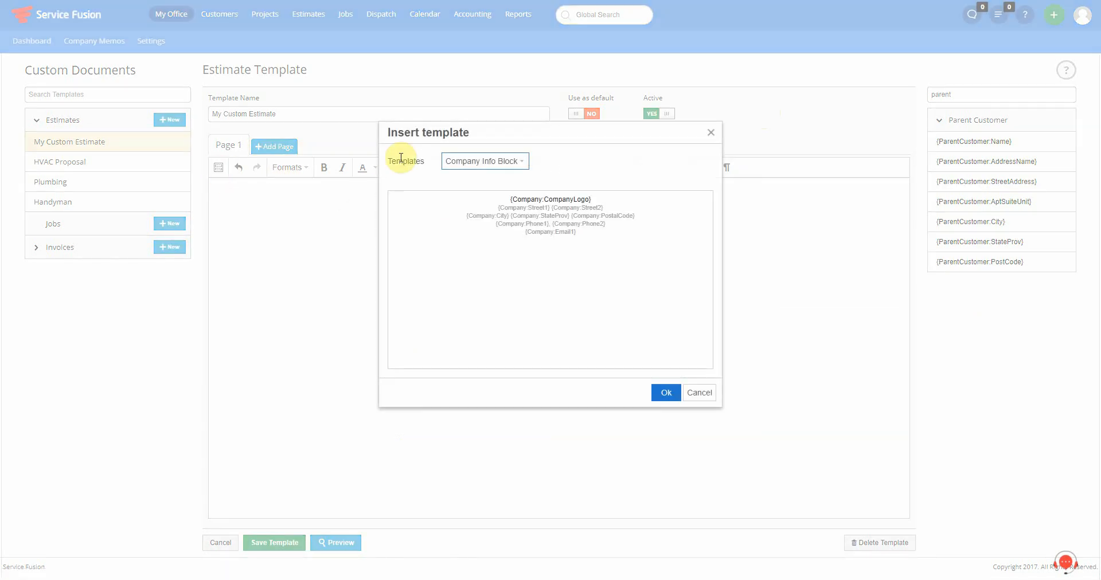
{"action": "left_click", "coordinate": [465, 163]}
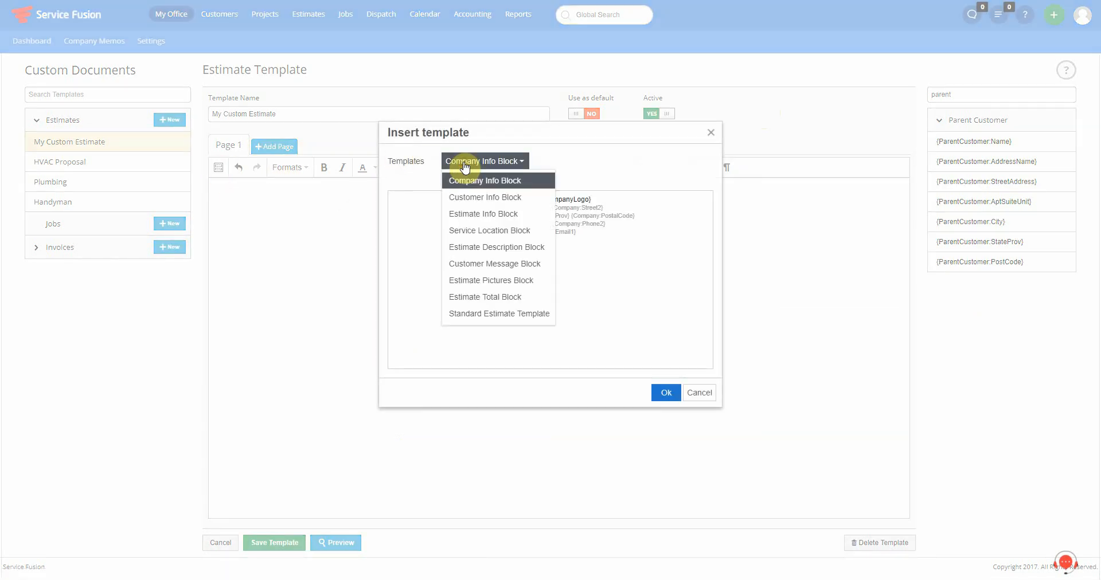
{"action": "left_click", "coordinate": [498, 314]}
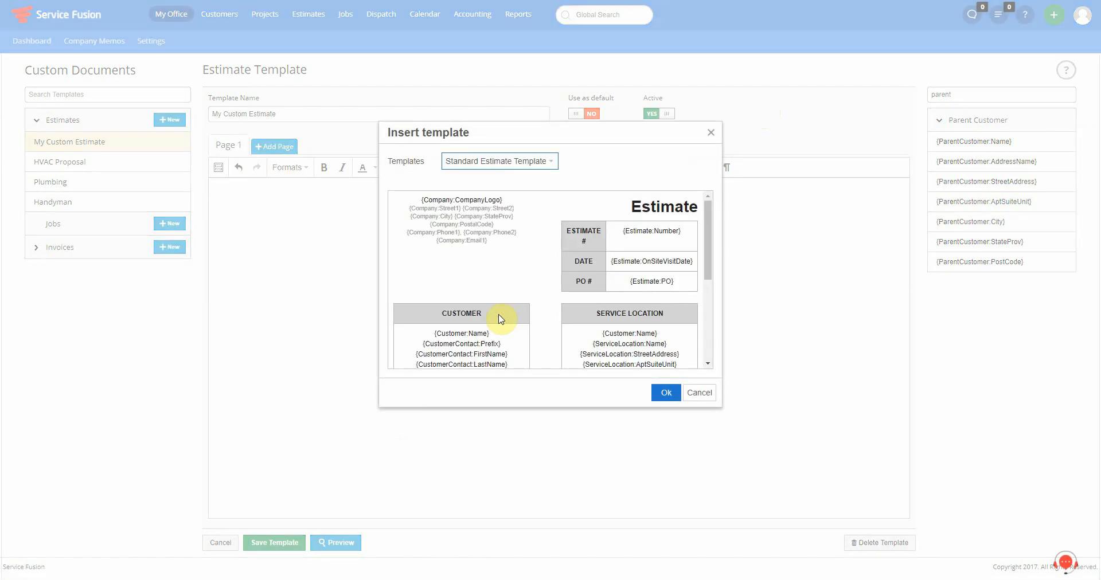
{"action": "left_click", "coordinate": [665, 394]}
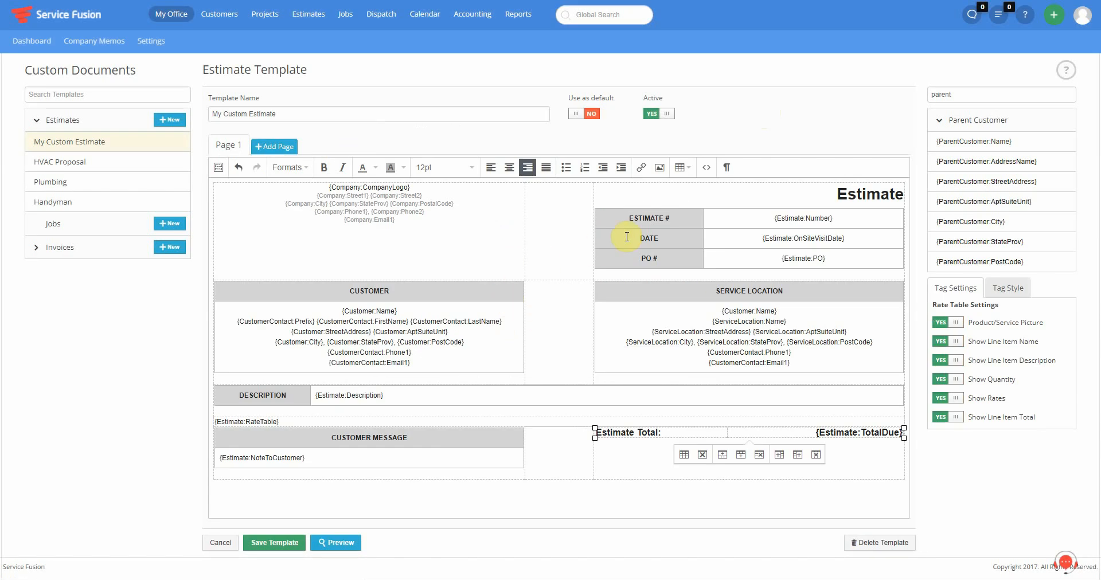
- Change the 'Estimate' heading to 'Proposal' and relabel the PO # row as PARENT
{"action": "double_click", "coordinate": [852, 195]}
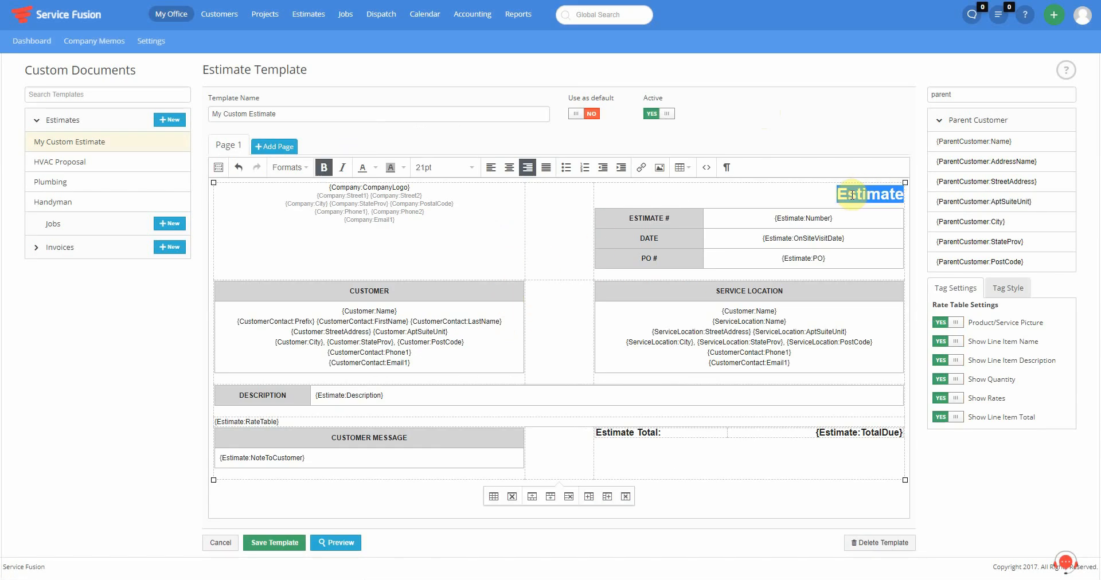
{"action": "type", "text": "Proposal"}
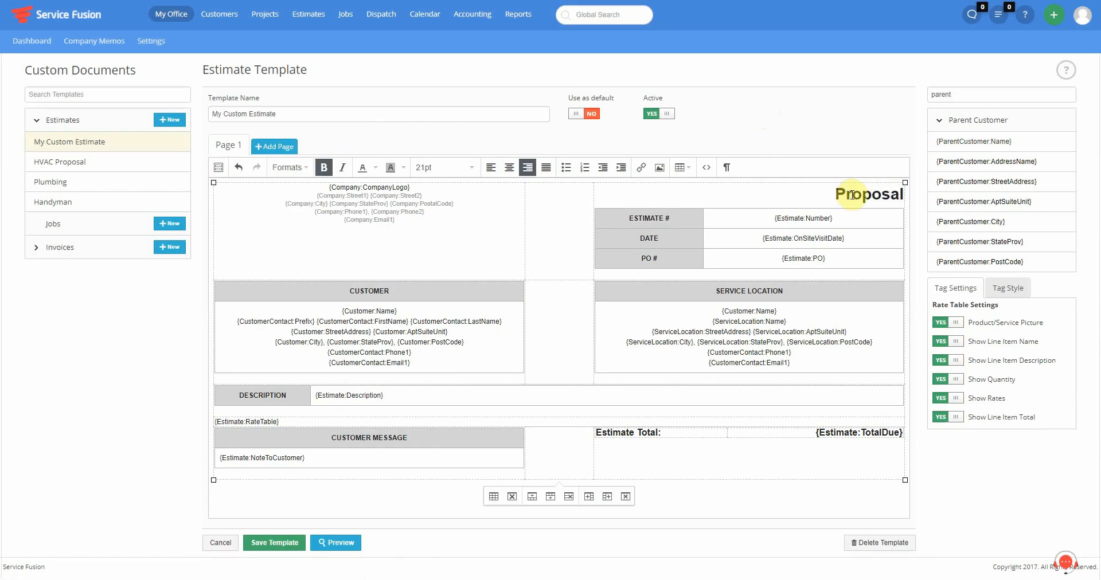
{"action": "triple_click", "coordinate": [663, 260]}
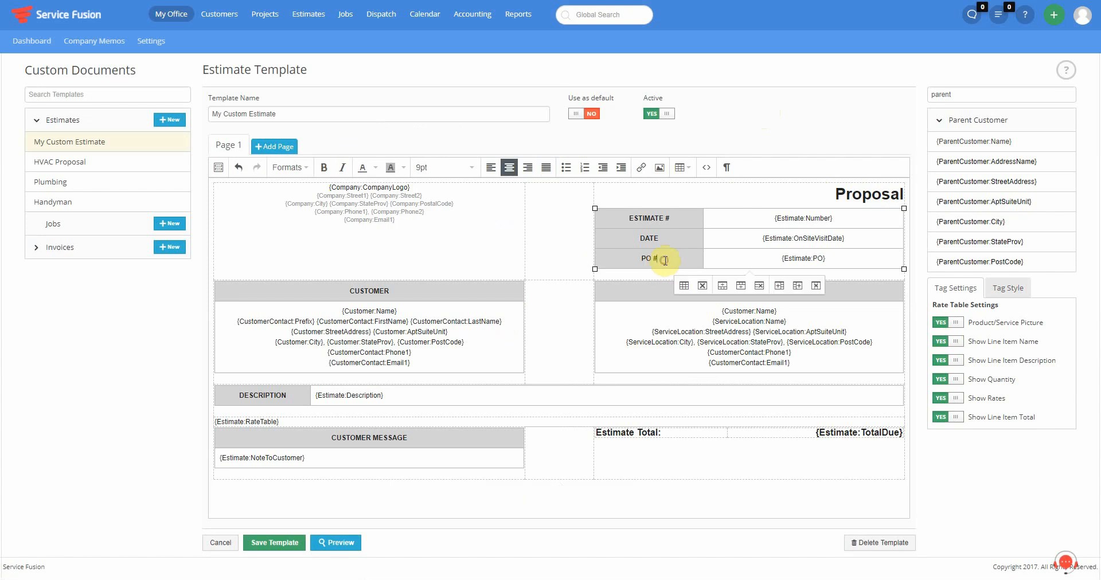
{"action": "type", "text": "PARENT"}
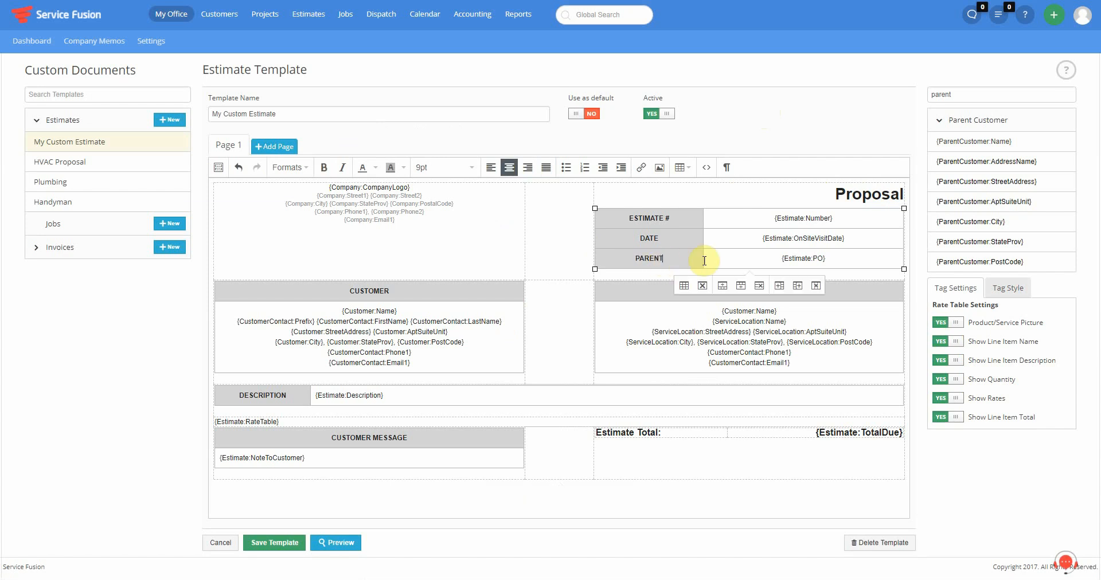
- Replace the PARENT row's {Estimate:PO} tag with a parent customer name tag
{"action": "left_click", "coordinate": [838, 261]}
{"action": "key", "text": "shift+Home"}
{"action": "key", "text": "BackSpace"}
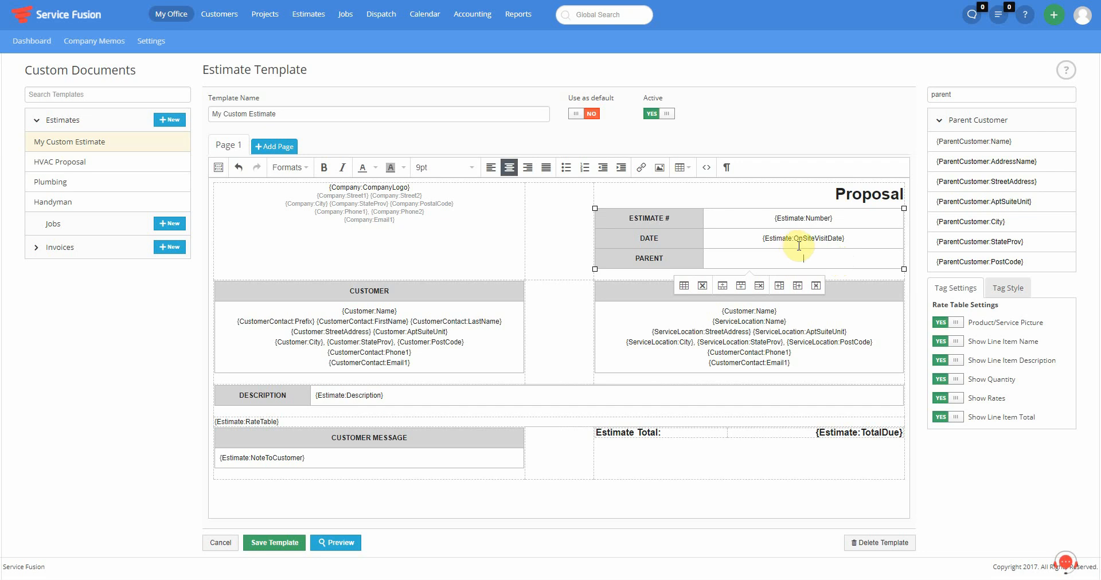
{"action": "left_click", "coordinate": [976, 142]}
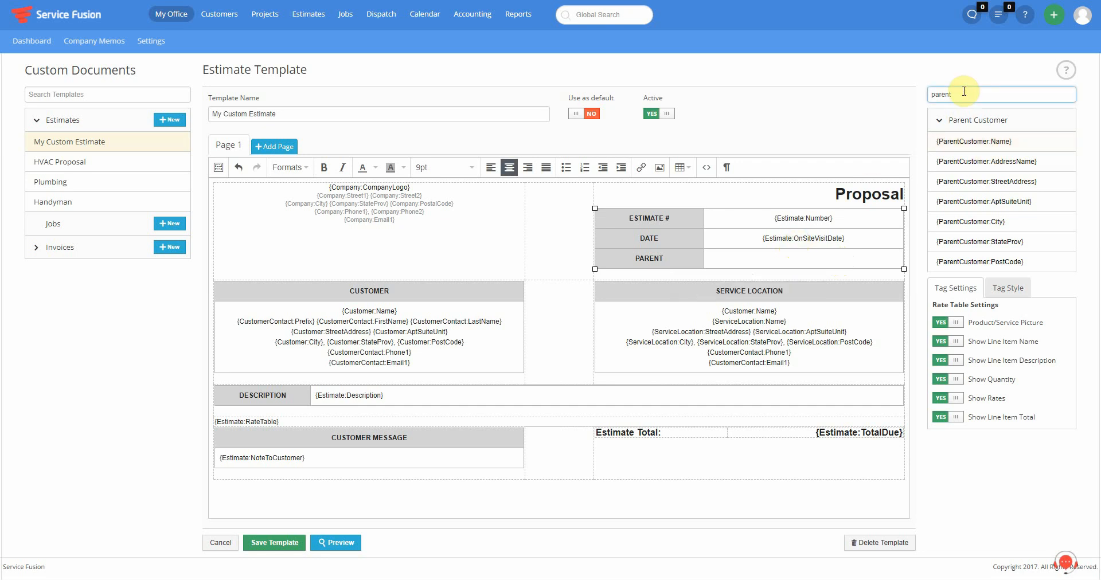
{"action": "left_click_drag", "start_coordinate": [998, 147], "coordinate": [806, 254]}
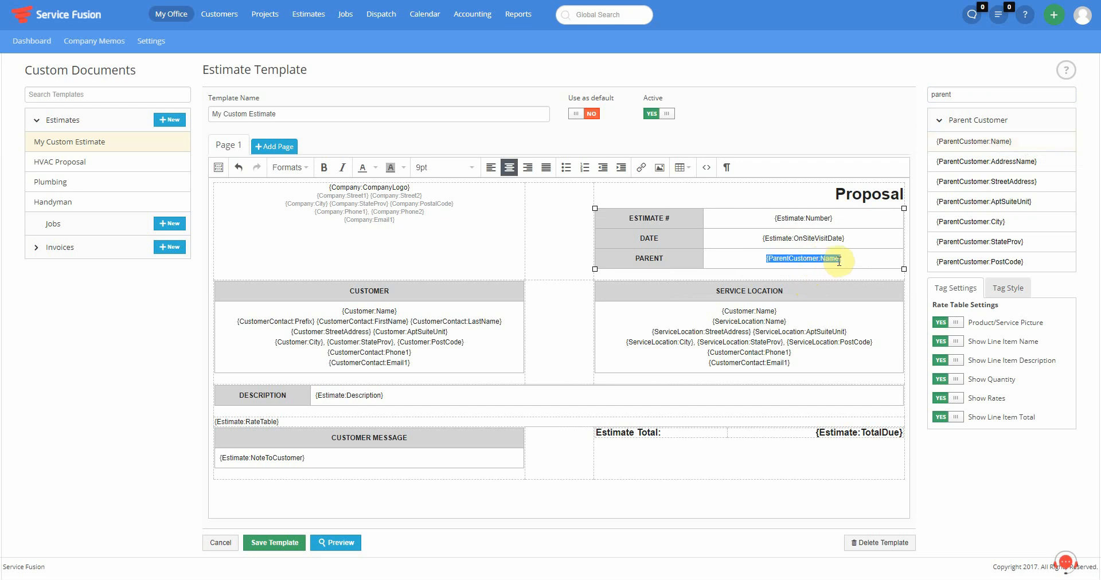
{"action": "type", "text": "{parenbt"}
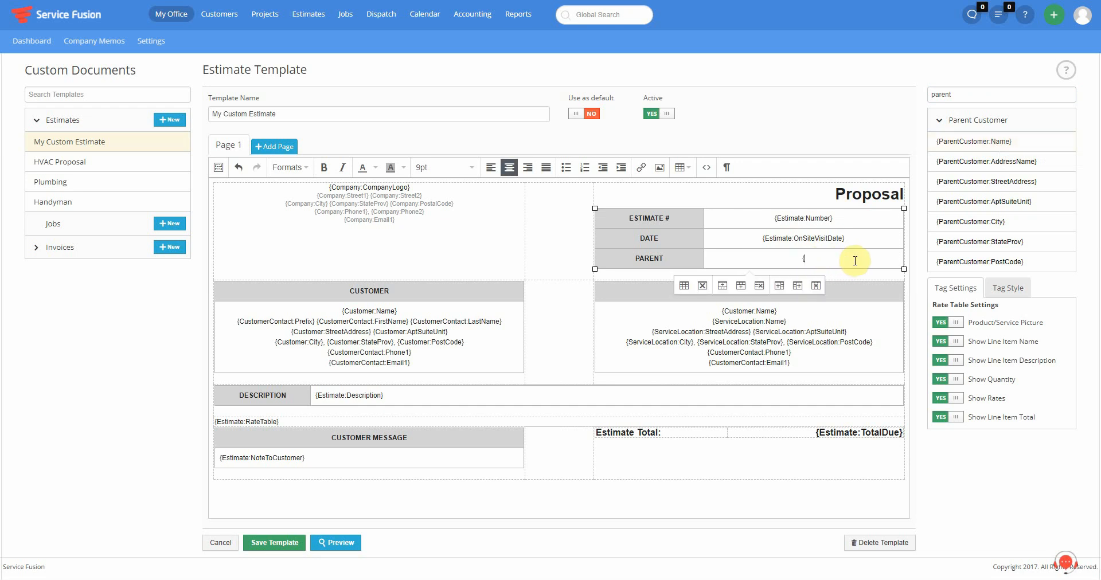
{"action": "key", "text": "BackSpace"}
{"action": "key", "text": "BackSpace"}
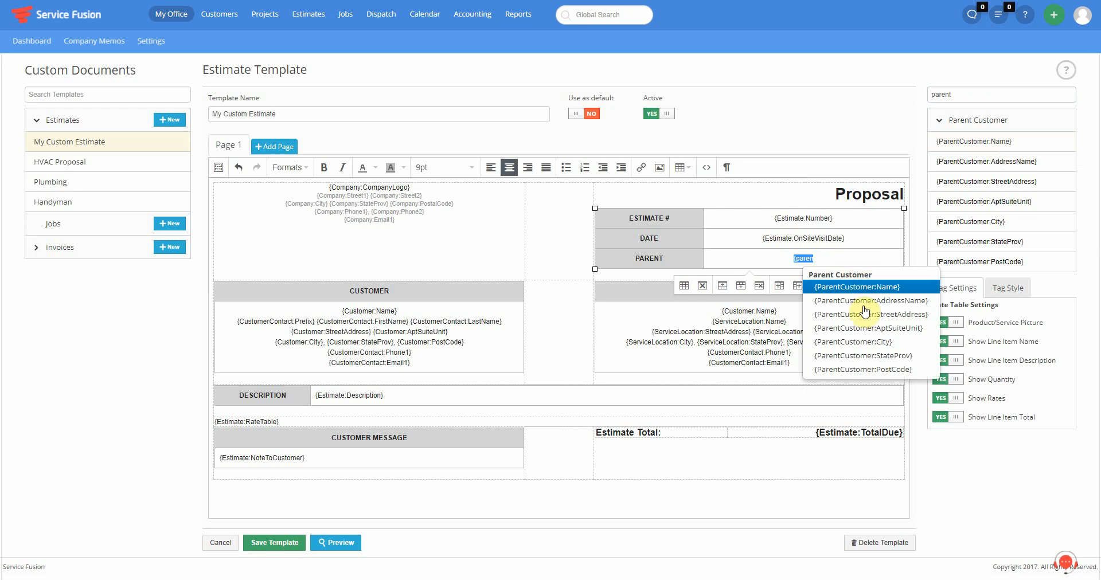
- Left-align the CUSTOMER block's tags and right-align the SERVICE LOCATION block's tags
{"action": "left_click", "coordinate": [823, 259]}
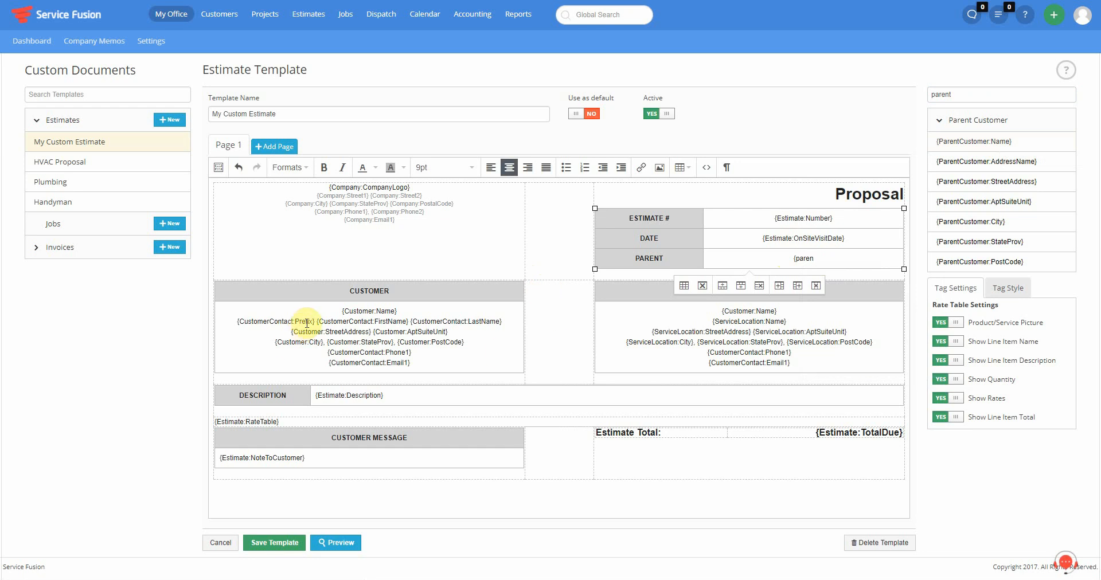
{"action": "left_click", "coordinate": [329, 311]}
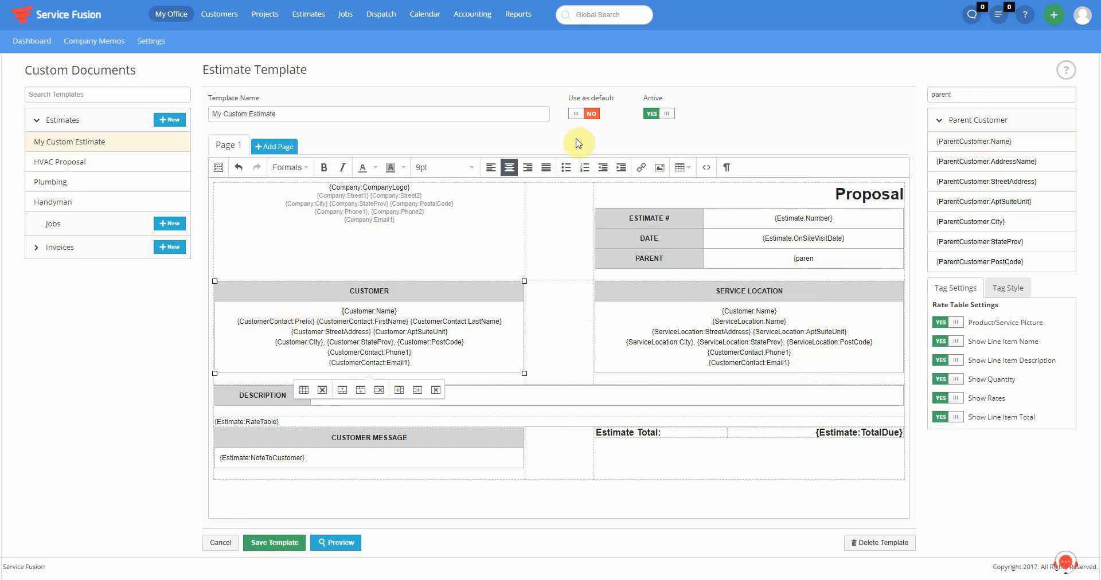
{"action": "left_click", "coordinate": [491, 167]}
{"action": "left_click", "coordinate": [713, 311]}
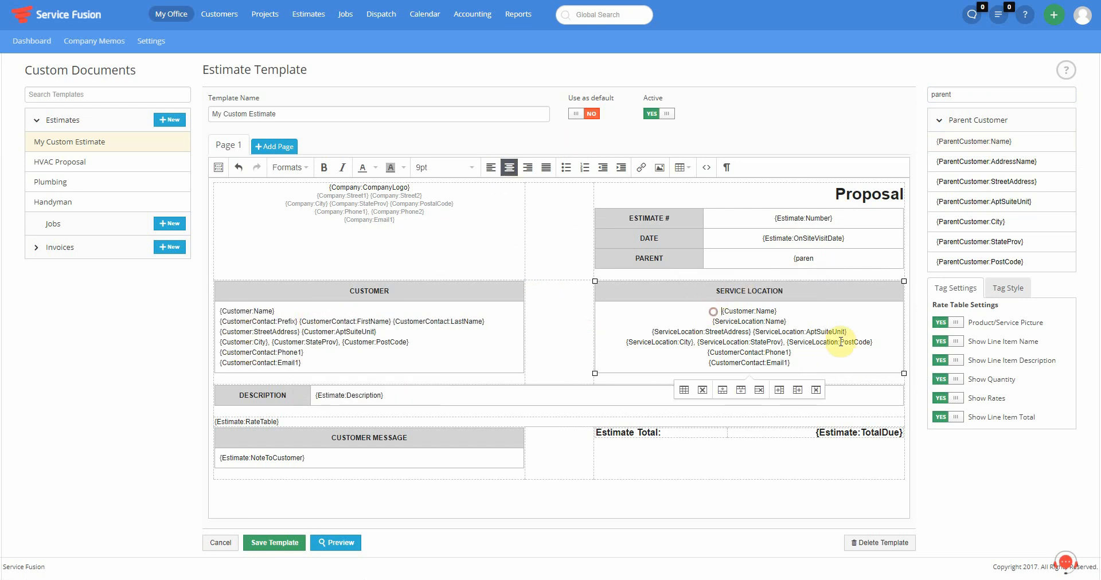
{"action": "left_click", "coordinate": [528, 167]}
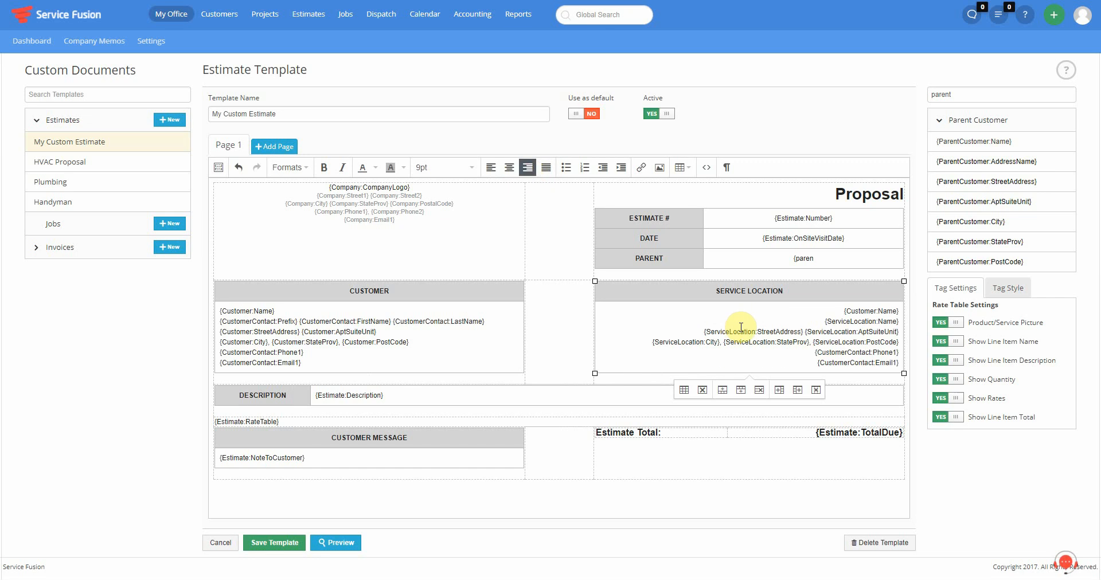
- Set the CUSTOMER header cell's background colour to bright red via Cell properties
{"action": "left_click", "coordinate": [444, 292]}
{"action": "right_click", "coordinate": [444, 292]}
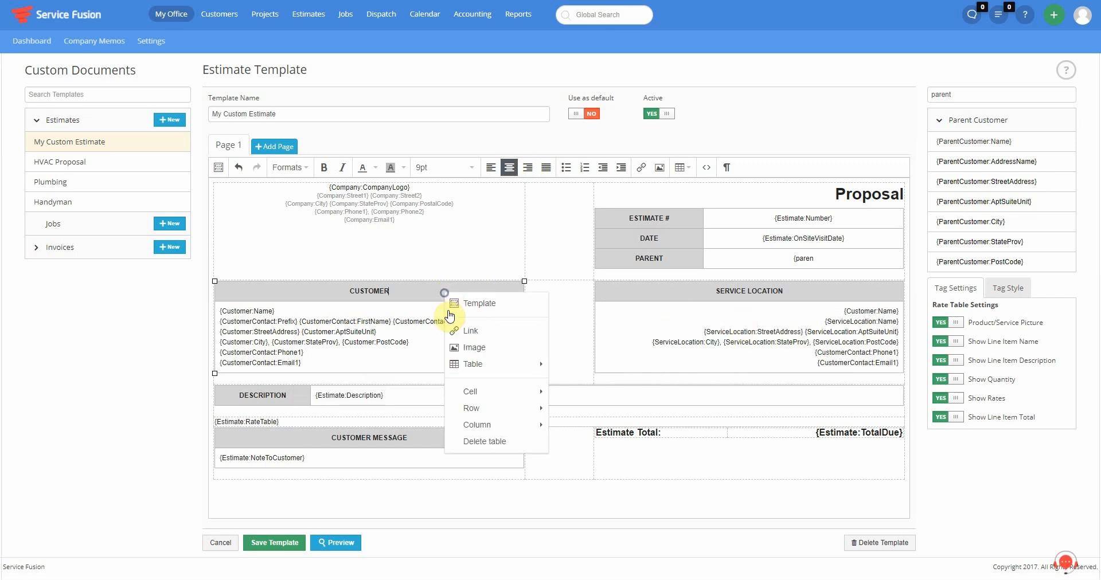
{"action": "mouse_move", "coordinate": [476, 392]}
{"action": "left_click", "coordinate": [595, 393]}
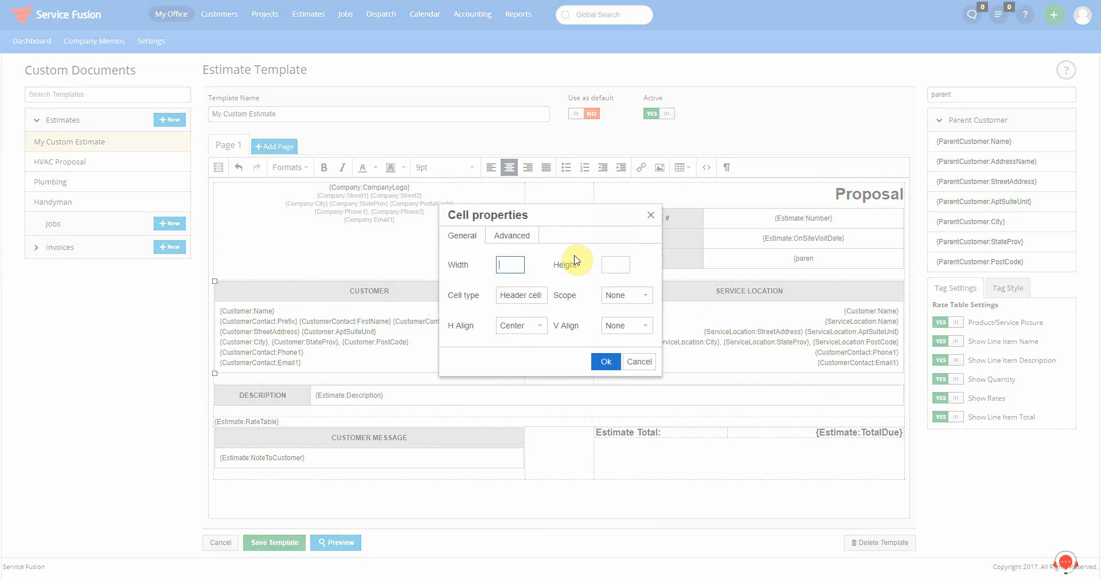
{"action": "left_click", "coordinate": [509, 235]}
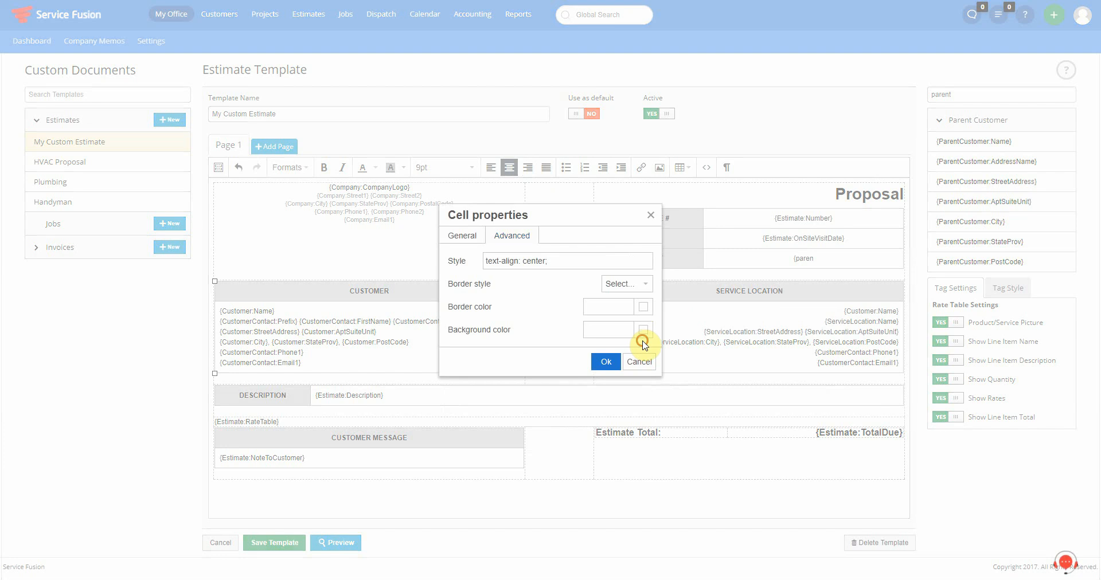
{"action": "left_click", "coordinate": [643, 331]}
{"action": "left_click_drag", "start_coordinate": [548, 295], "coordinate": [569, 230]}
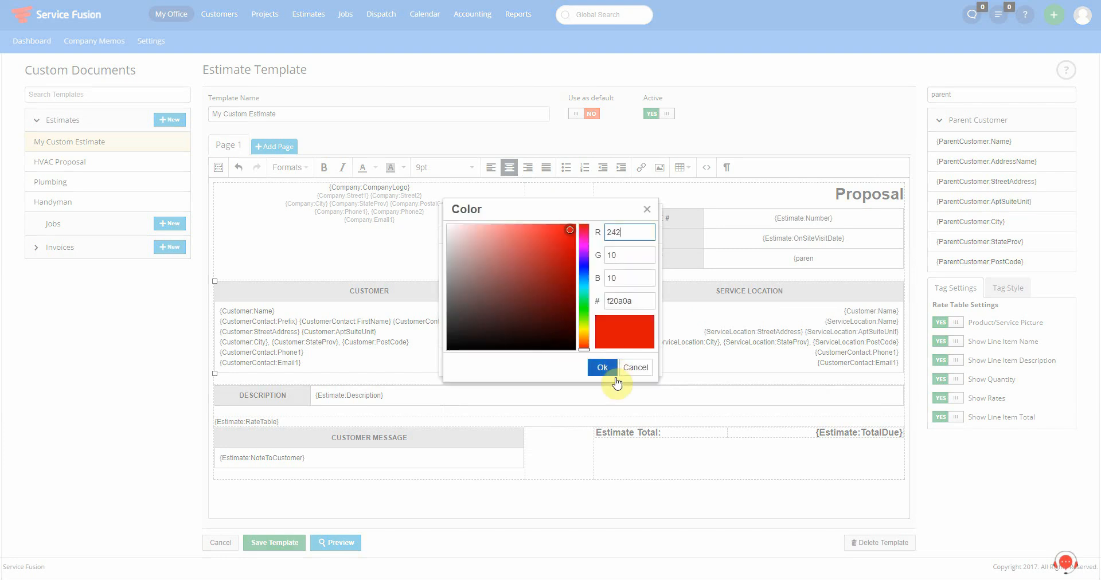
{"action": "left_click", "coordinate": [601, 367]}
{"action": "left_click", "coordinate": [603, 363]}
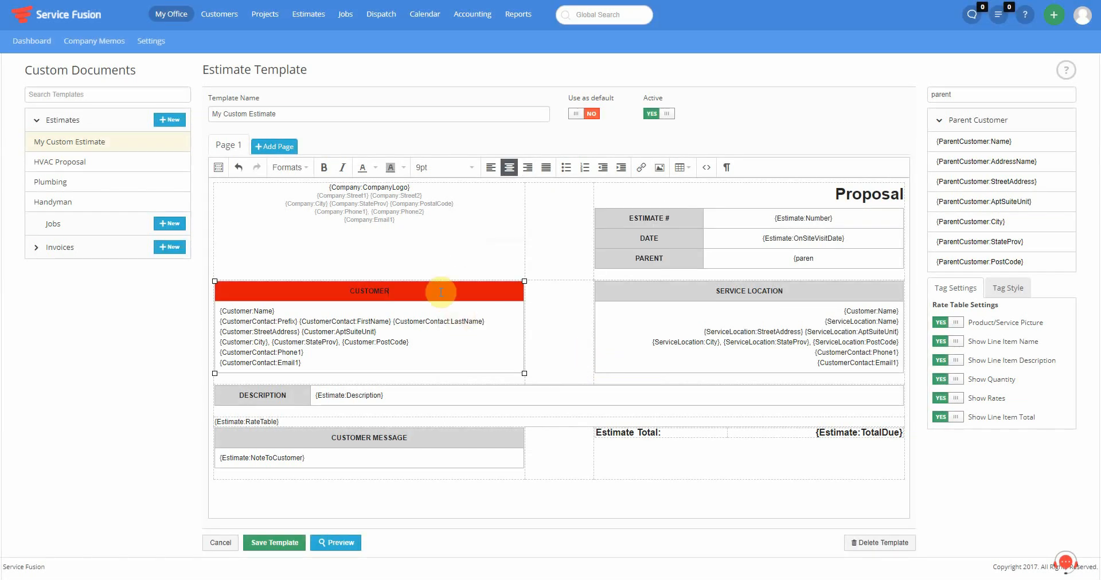
- Make the CUSTOMER text white, then switch to the HVAC Proposal template, discarding unsaved changes
{"action": "double_click", "coordinate": [362, 291]}
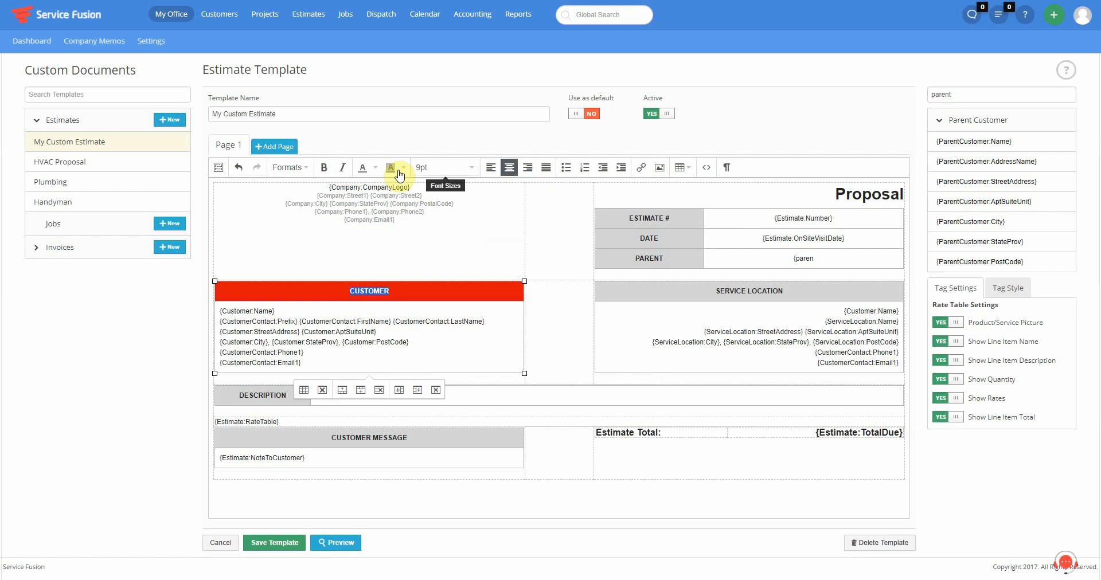
{"action": "left_click", "coordinate": [375, 169]}
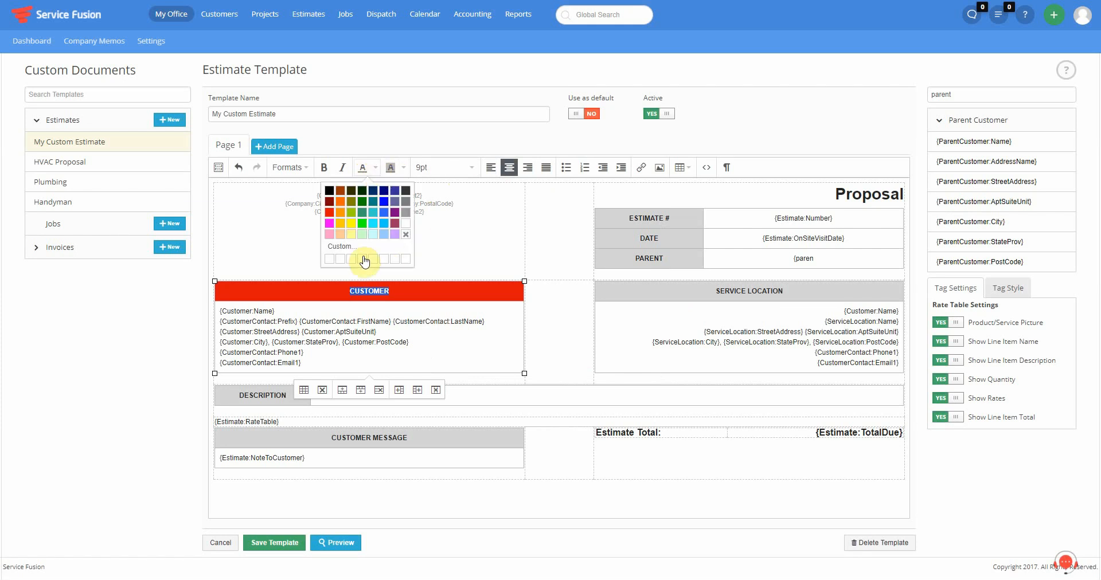
{"action": "left_click", "coordinate": [405, 223]}
{"action": "left_click", "coordinate": [416, 319]}
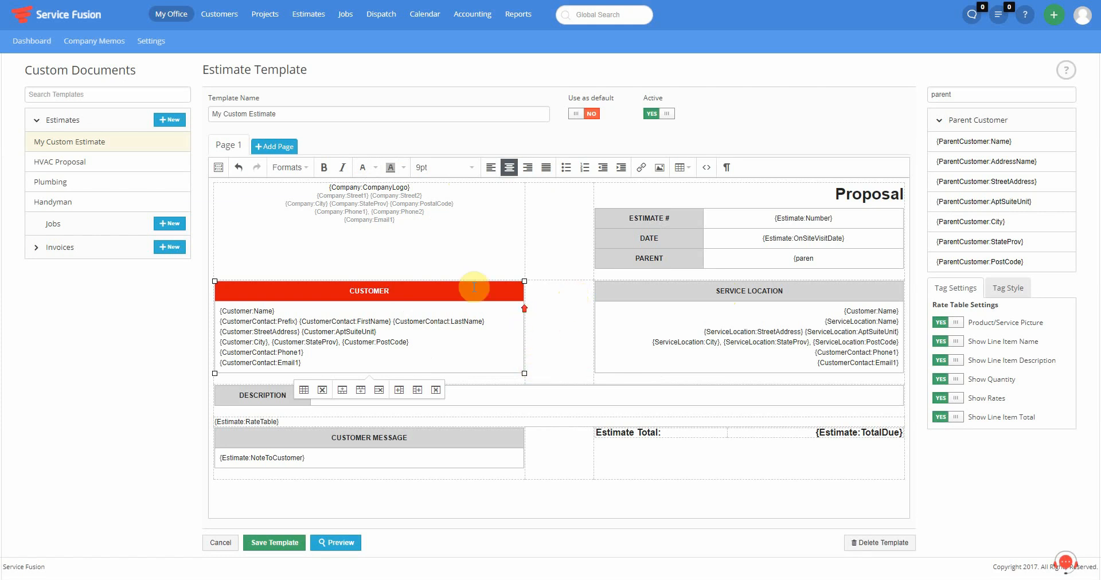
{"action": "left_click", "coordinate": [58, 166]}
{"action": "left_click", "coordinate": [589, 323]}
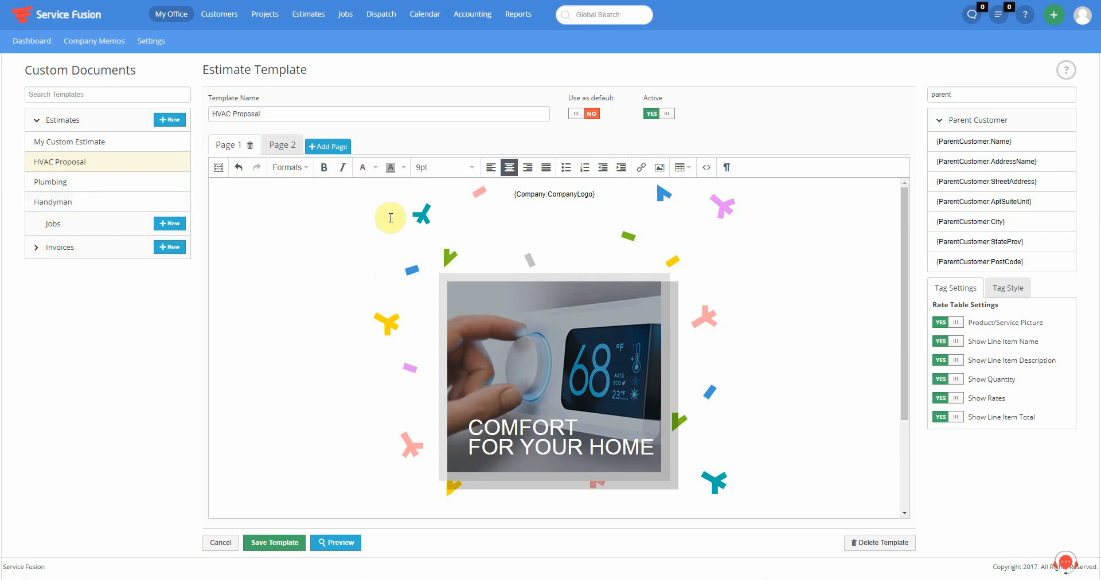
{"action": "scroll", "coordinate": [438, 289], "scroll_direction": "down", "scroll_amount": 2}
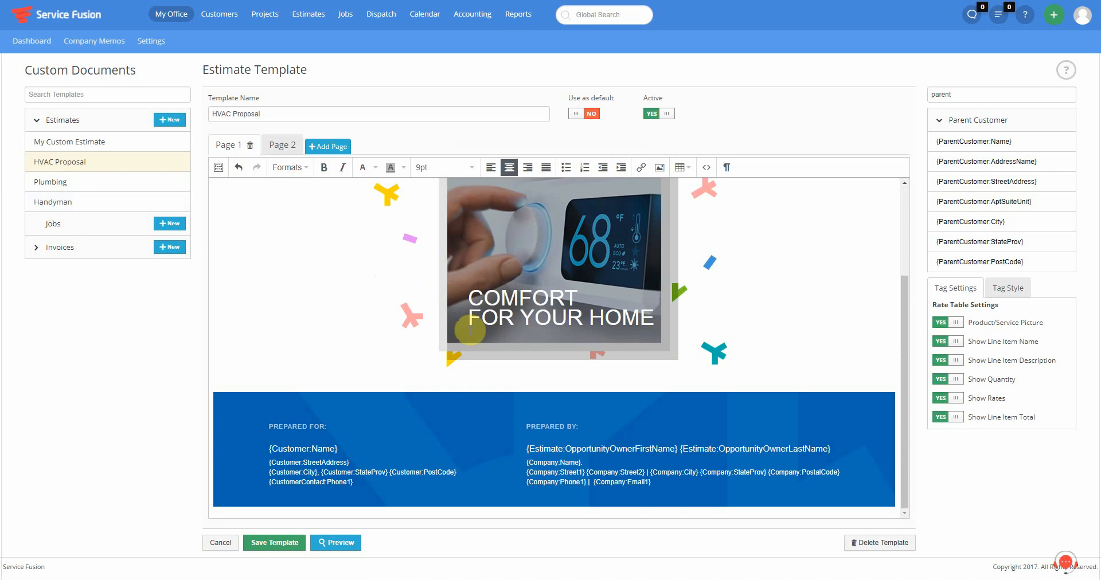
{"action": "scroll", "coordinate": [576, 314], "scroll_direction": "up", "scroll_amount": 2}
{"action": "scroll", "coordinate": [565, 216], "scroll_direction": "down", "scroll_amount": 2}
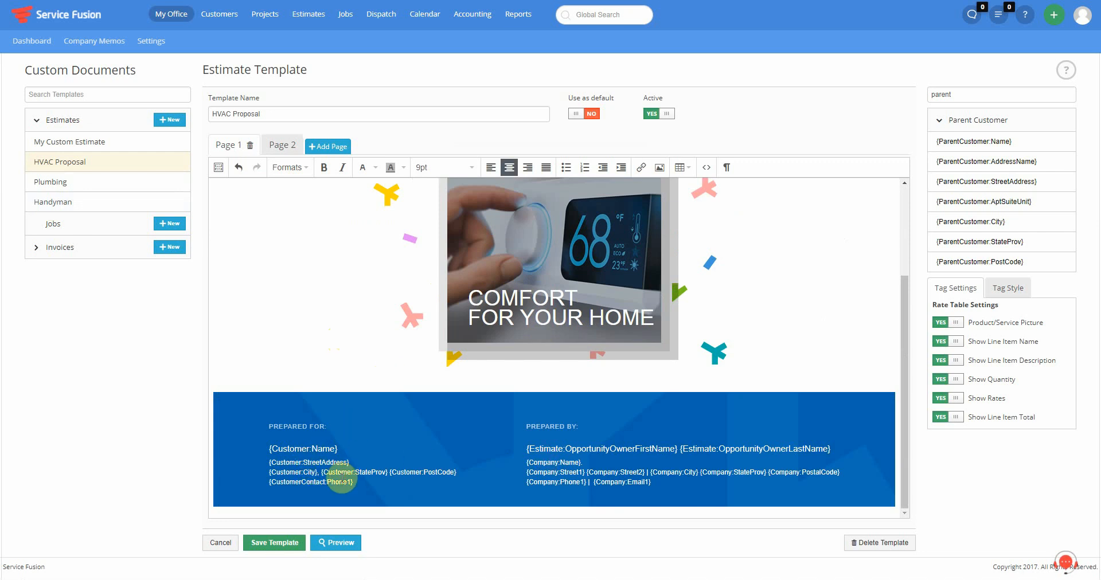
{"action": "mouse_move", "coordinate": [365, 483]}
{"action": "left_mouse_down"}
{"action": "mouse_move", "coordinate": [313, 480]}
{"action": "mouse_move", "coordinate": [275, 450]}
{"action": "mouse_move", "coordinate": [331, 471]}
{"action": "left_mouse_up"}
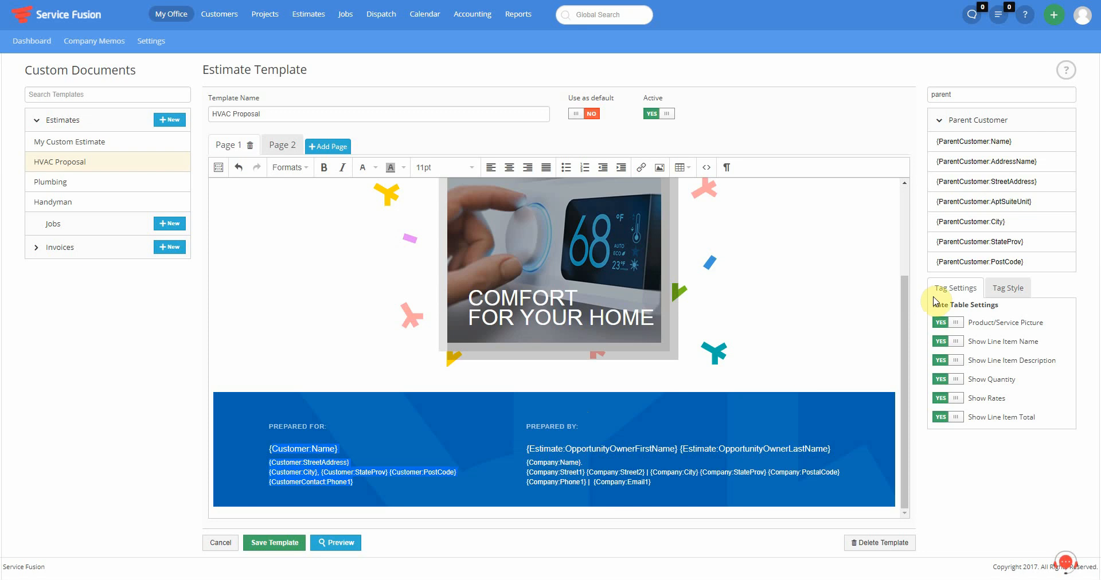
{"action": "left_click_drag", "start_coordinate": [994, 94], "coordinate": [883, 101]}
{"action": "left_click", "coordinate": [1023, 142]}
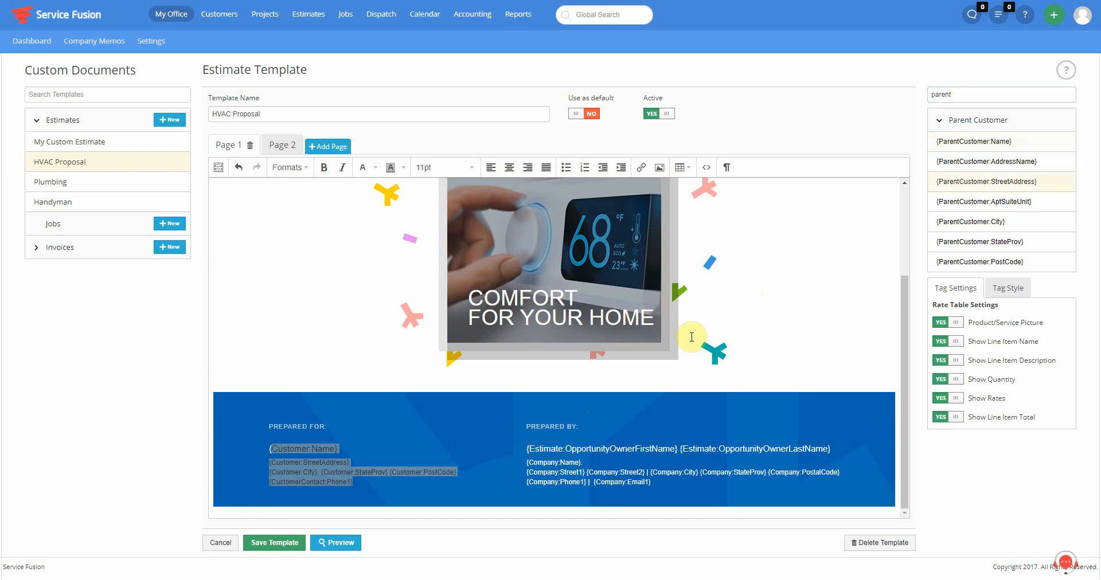
{"action": "scroll", "coordinate": [407, 251], "scroll_direction": "up", "scroll_amount": 3}
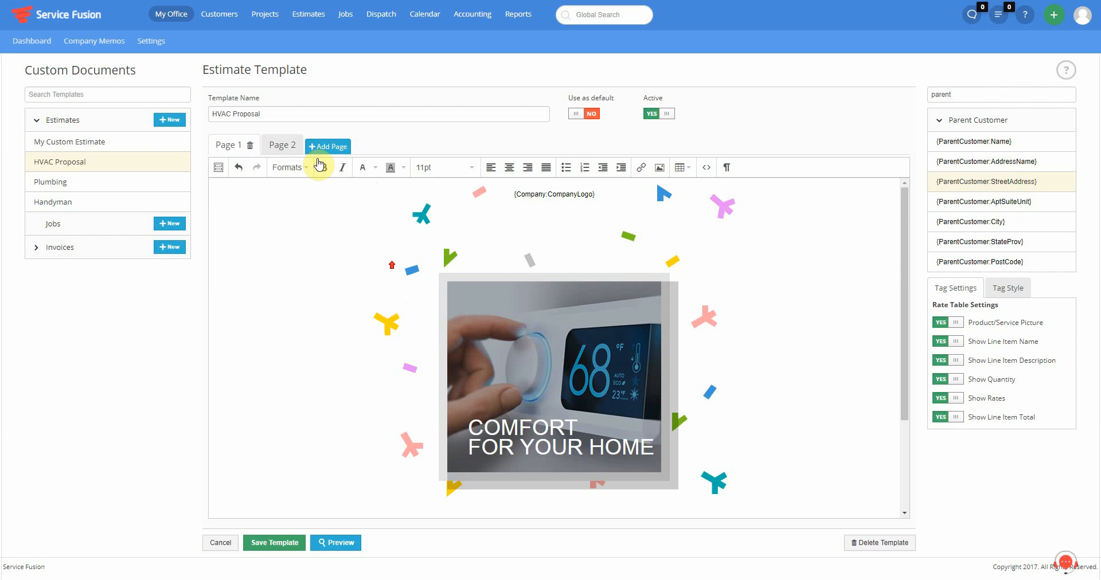
- View the HVAC Proposal's Page 2 estimate layout, then open the Plumbing template
{"action": "left_click", "coordinate": [279, 147]}
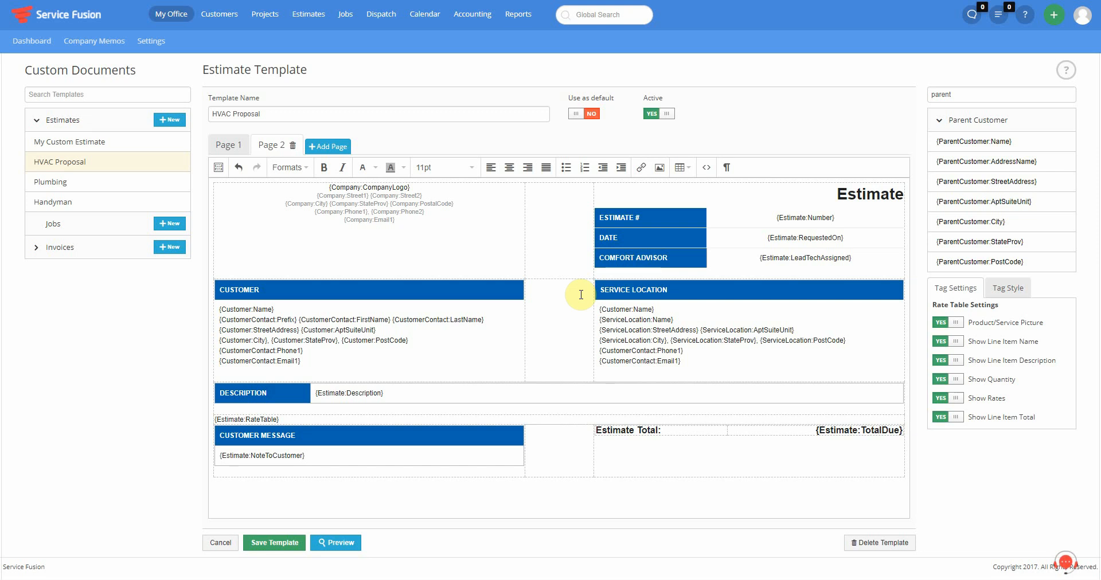
{"action": "left_click", "coordinate": [47, 182]}
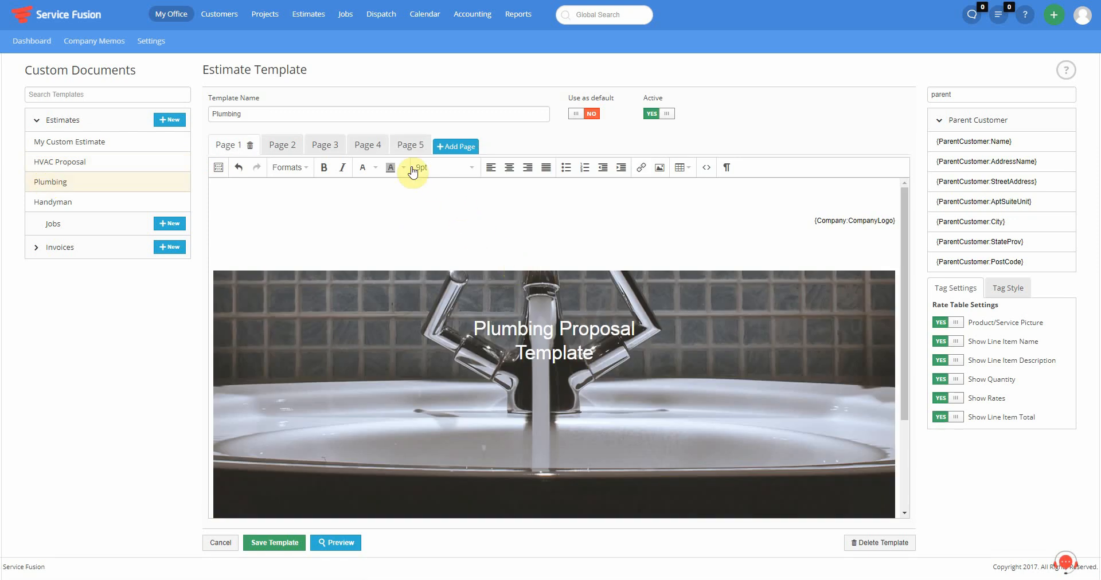
- Scroll through the Plumbing cover page, then the Page 2 cover letter and Page 3 company overview
{"action": "scroll", "coordinate": [513, 327], "scroll_direction": "down", "scroll_amount": 3}
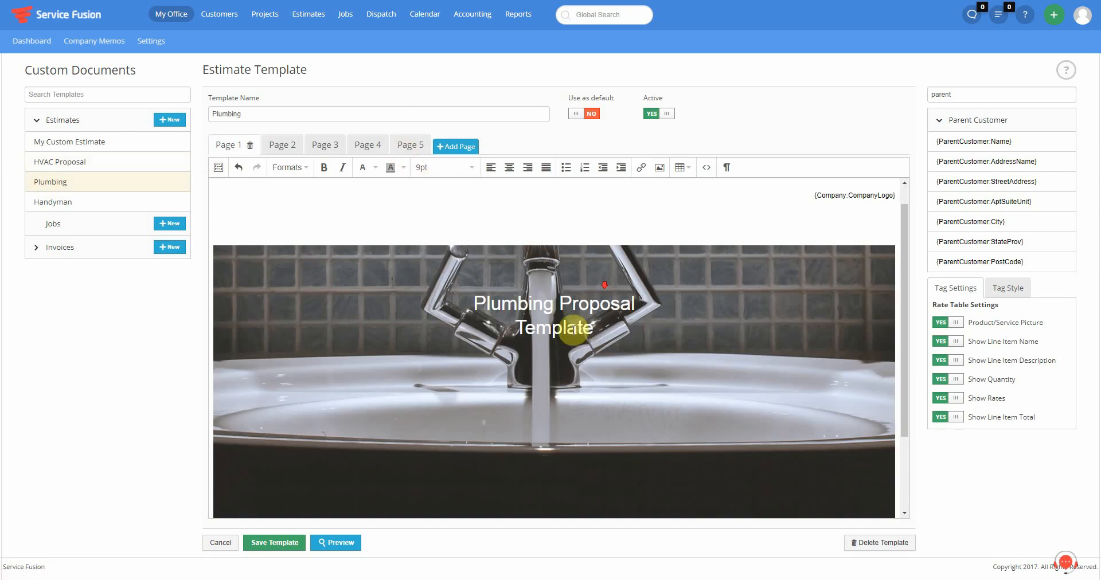
{"action": "scroll", "coordinate": [344, 439], "scroll_direction": "down", "scroll_amount": 1}
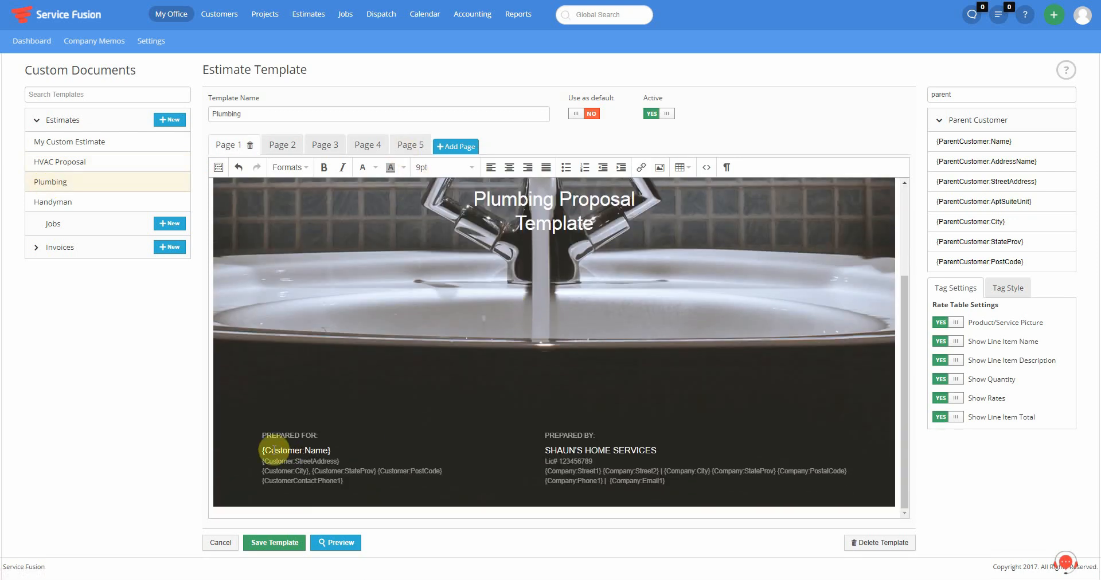
{"action": "scroll", "coordinate": [549, 456], "scroll_direction": "up", "scroll_amount": 3}
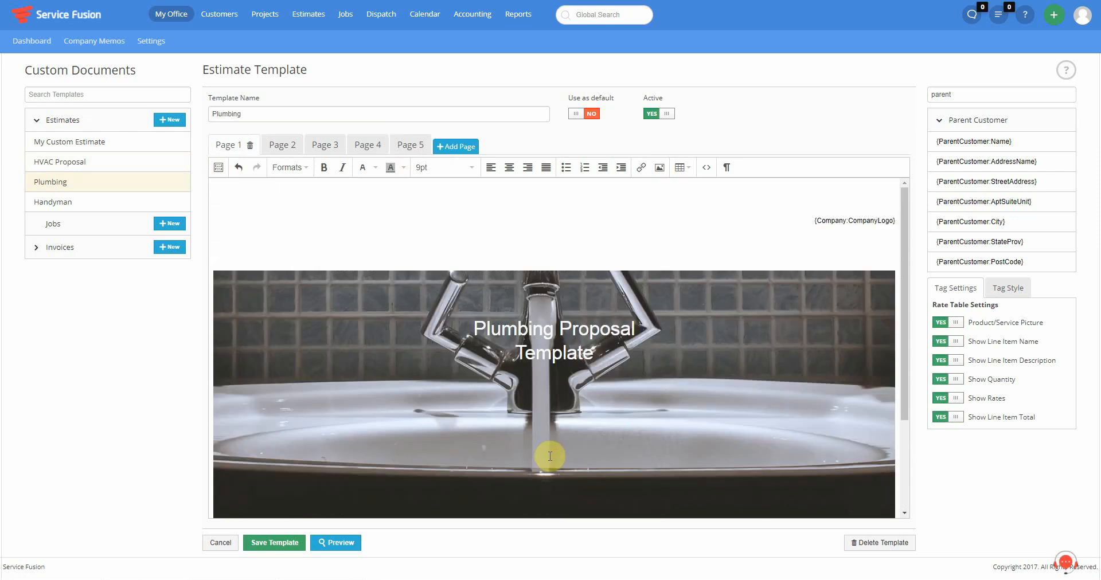
{"action": "left_click", "coordinate": [279, 145]}
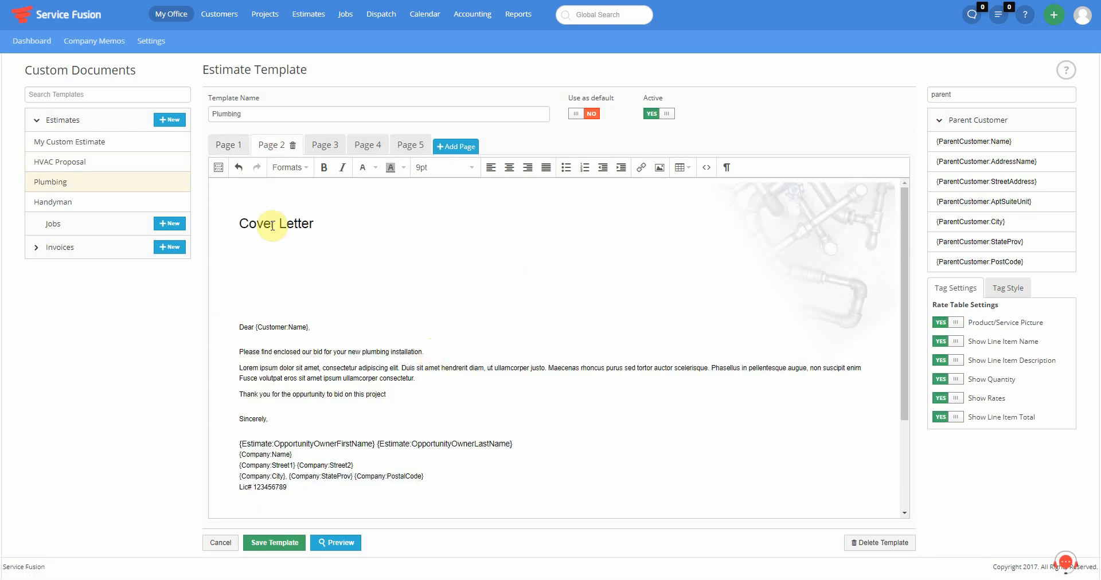
{"action": "scroll", "coordinate": [337, 342], "scroll_direction": "down", "scroll_amount": 2}
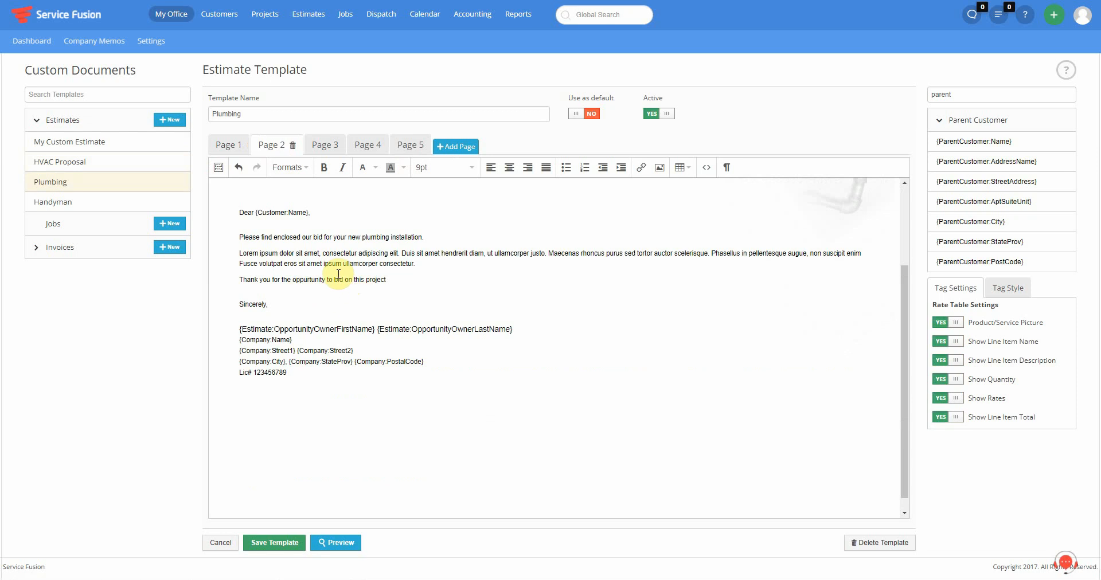
{"action": "left_click", "coordinate": [313, 152]}
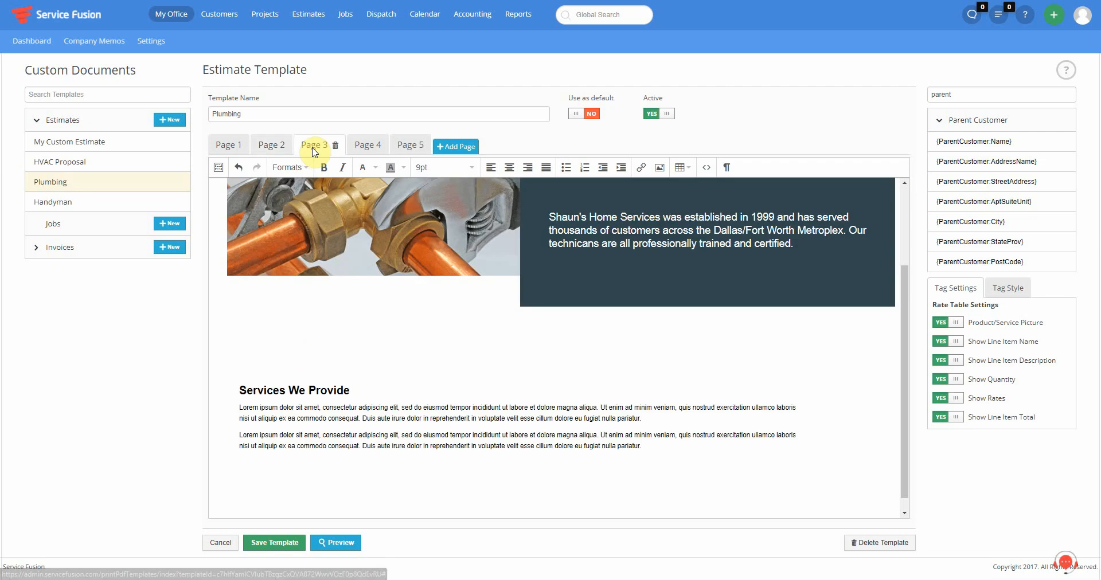
{"action": "scroll", "coordinate": [419, 237], "scroll_direction": "up", "scroll_amount": 3}
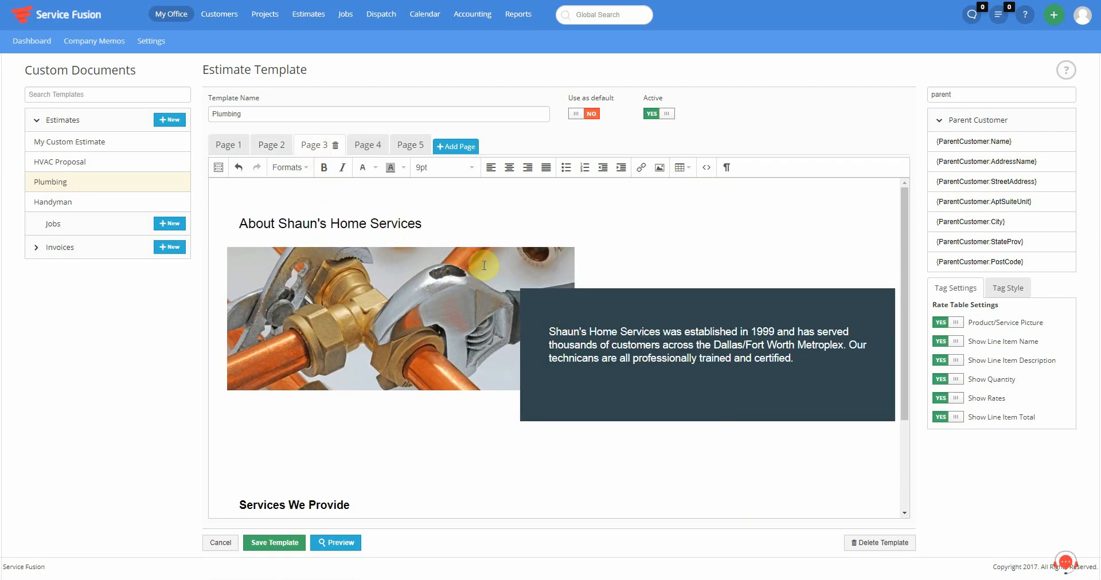
{"action": "scroll", "coordinate": [511, 267], "scroll_direction": "down", "scroll_amount": 1}
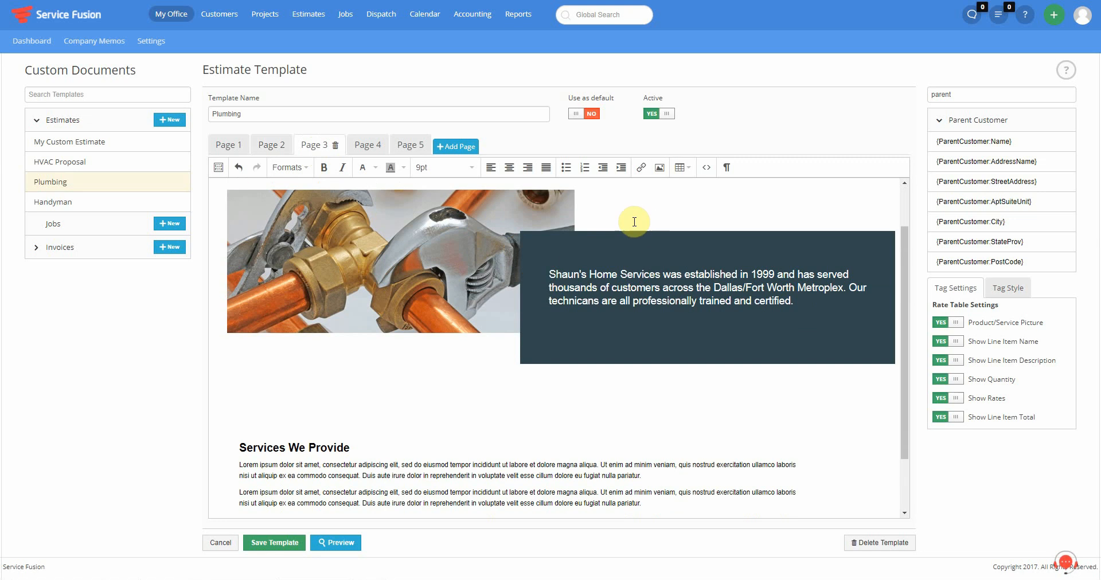
{"action": "scroll", "coordinate": [634, 299], "scroll_direction": "down", "scroll_amount": 1}
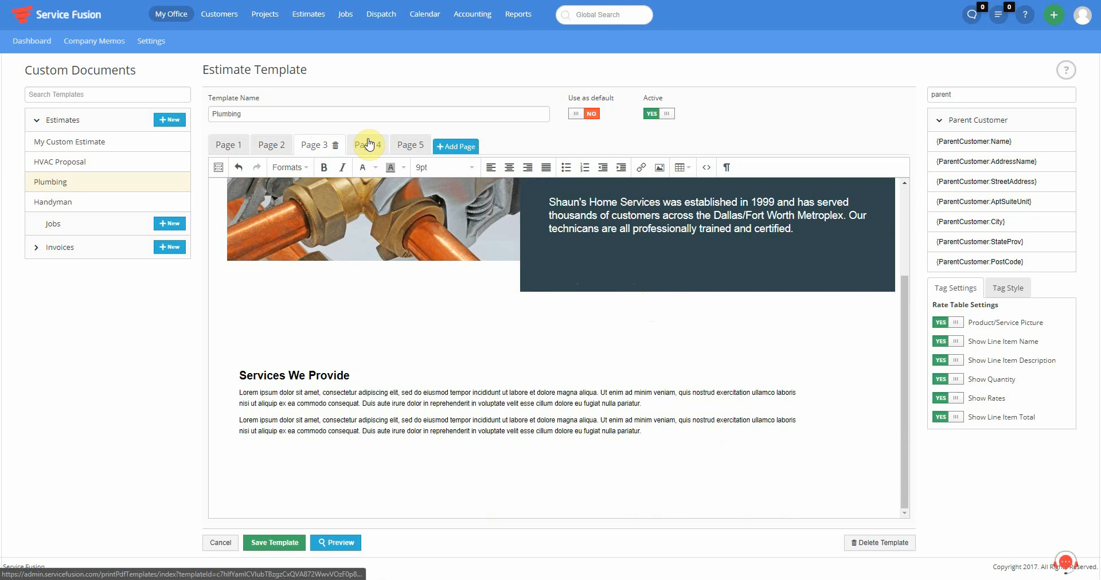
- Set the Page 4 RateTable's Show Rates, Show Line Item Total and Product/Service Picture to NO, and save
{"action": "left_click", "coordinate": [351, 147]}
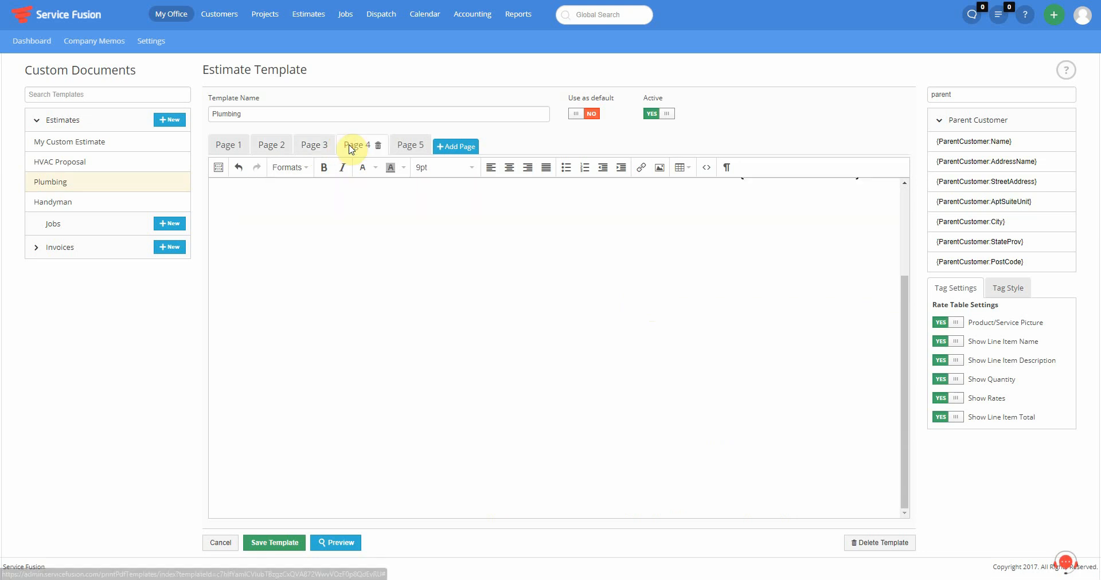
{"action": "scroll", "coordinate": [388, 245], "scroll_direction": "up", "scroll_amount": 3}
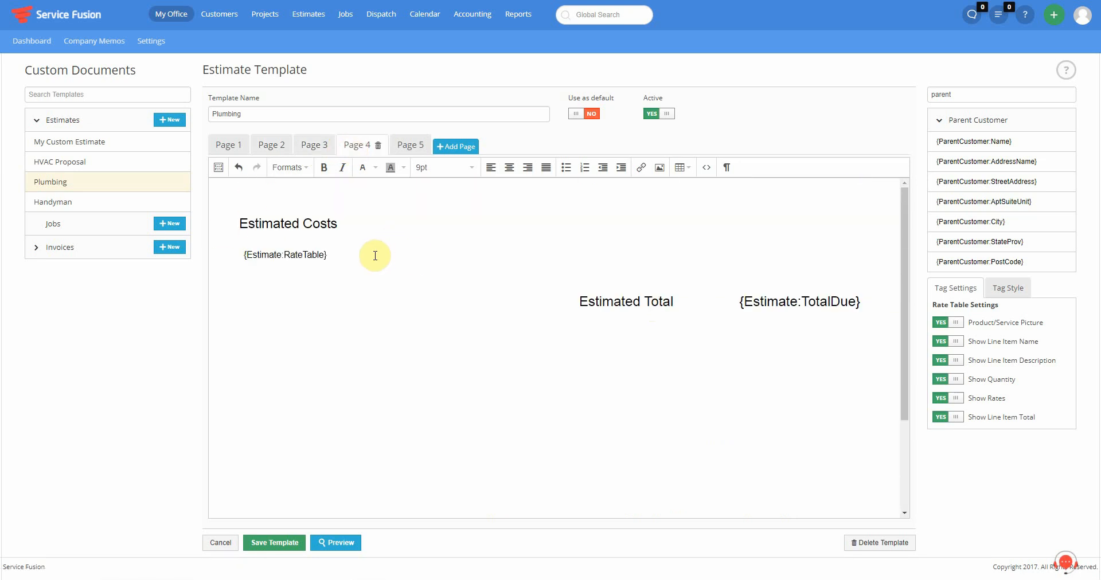
{"action": "left_click", "coordinate": [349, 257]}
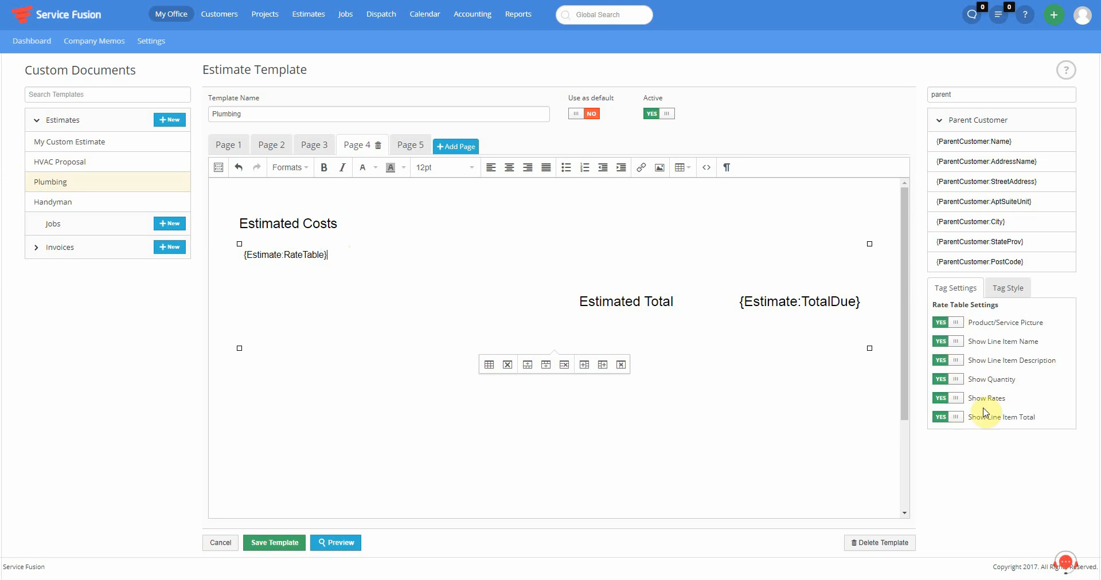
{"action": "left_click", "coordinate": [949, 398]}
{"action": "left_click", "coordinate": [947, 419]}
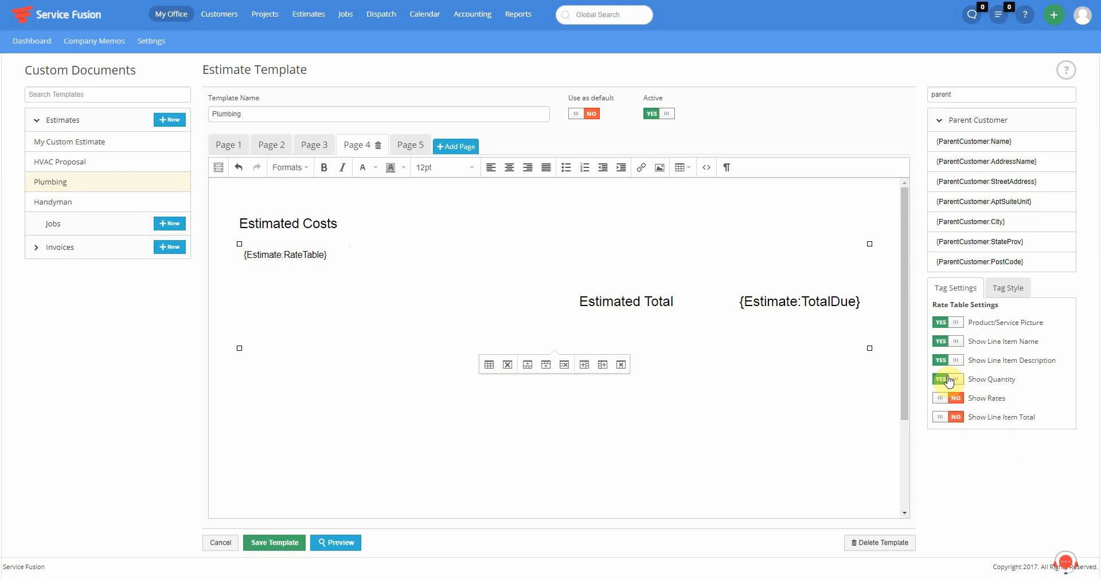
{"action": "left_click", "coordinate": [952, 322]}
{"action": "left_click", "coordinate": [296, 543]}
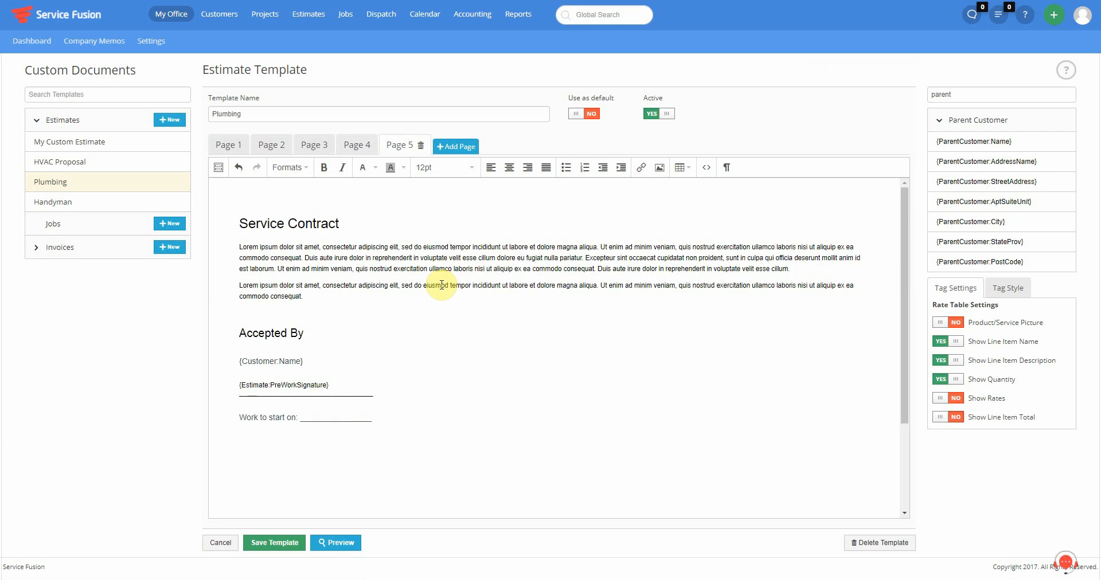
- Inspect the Page 5 {Estimate:PreWorkSignature} tag, then open the Handyman estimate template
{"action": "left_click", "coordinate": [340, 387]}
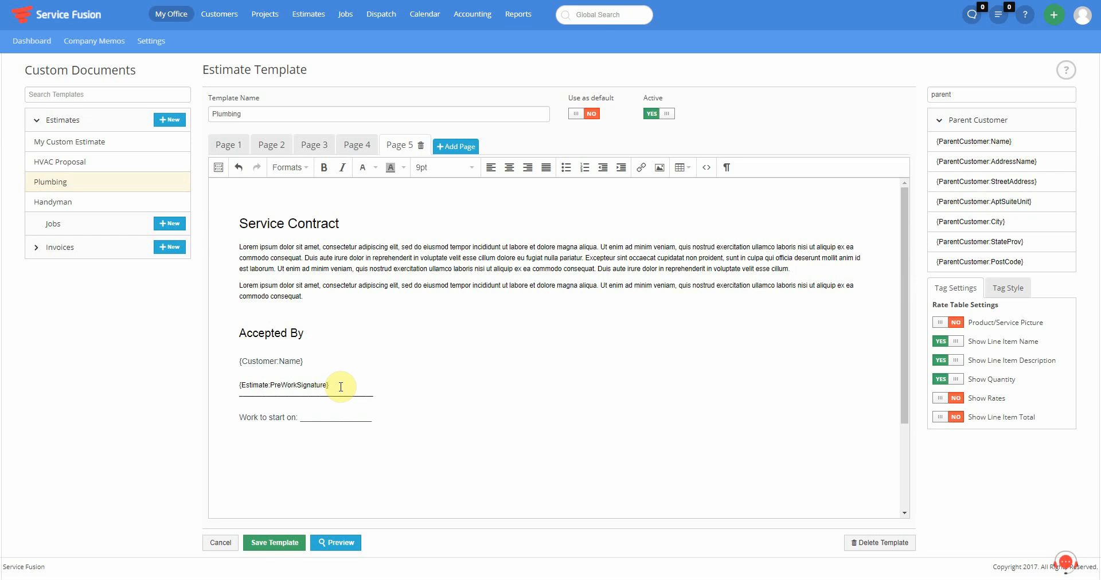
{"action": "left_click", "coordinate": [50, 203]}
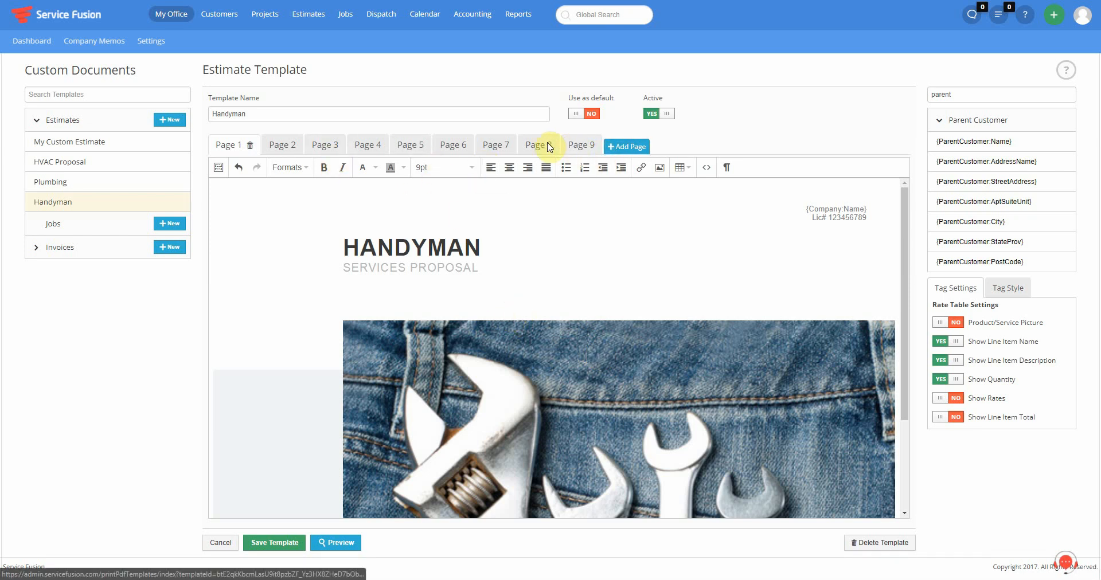
- View the Handyman Service Contract page, then the cover, cover letter and About Us pages
{"action": "left_click_drag", "start_coordinate": [549, 147], "coordinate": [590, 144]}
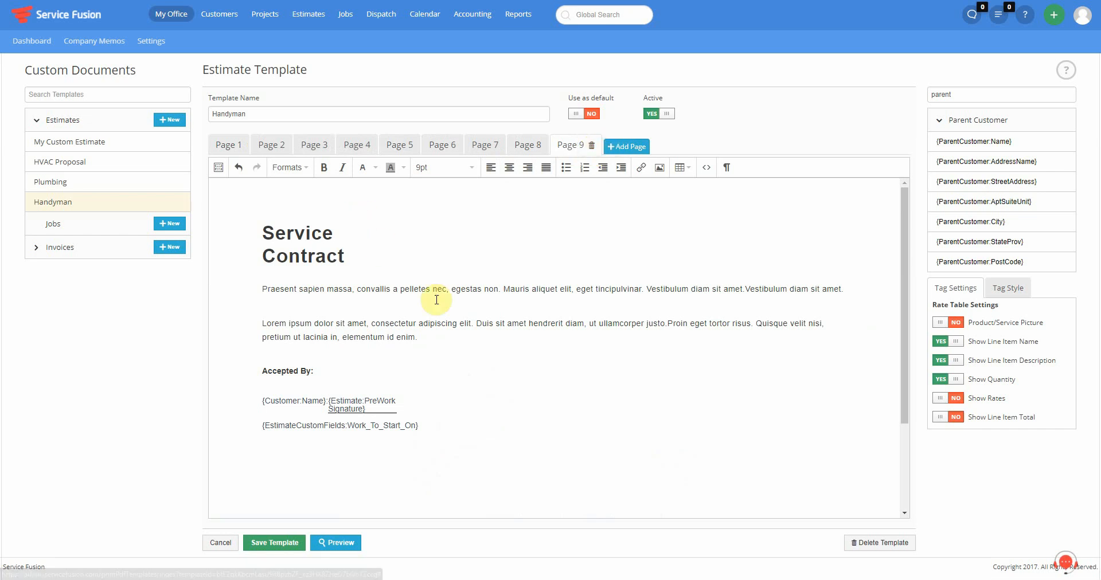
{"action": "left_click", "coordinate": [226, 146]}
{"action": "scroll", "coordinate": [550, 359], "scroll_direction": "down", "scroll_amount": 2}
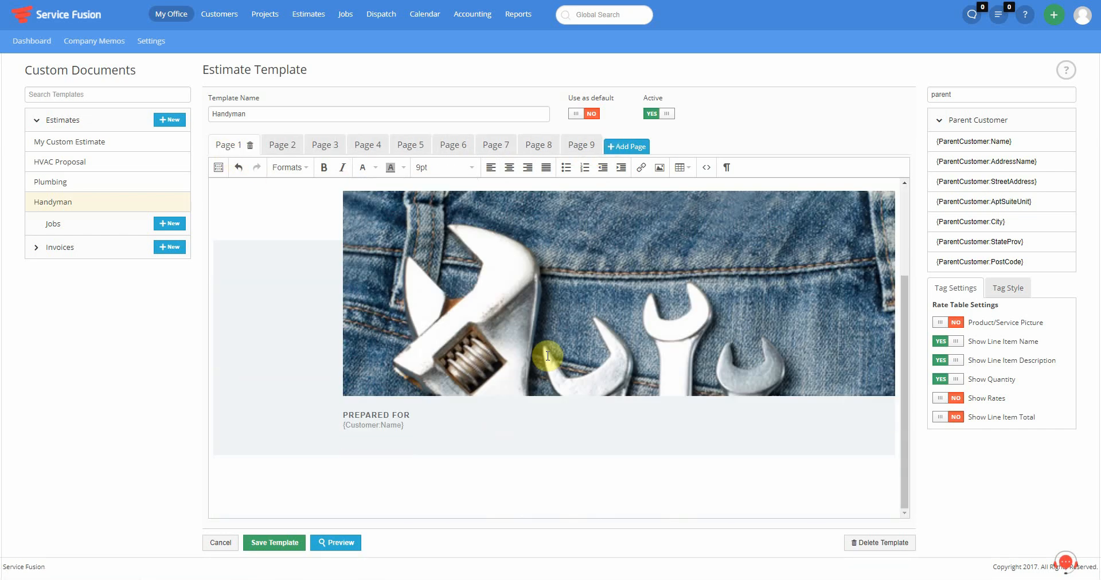
{"action": "scroll", "coordinate": [533, 326], "scroll_direction": "up", "scroll_amount": 2}
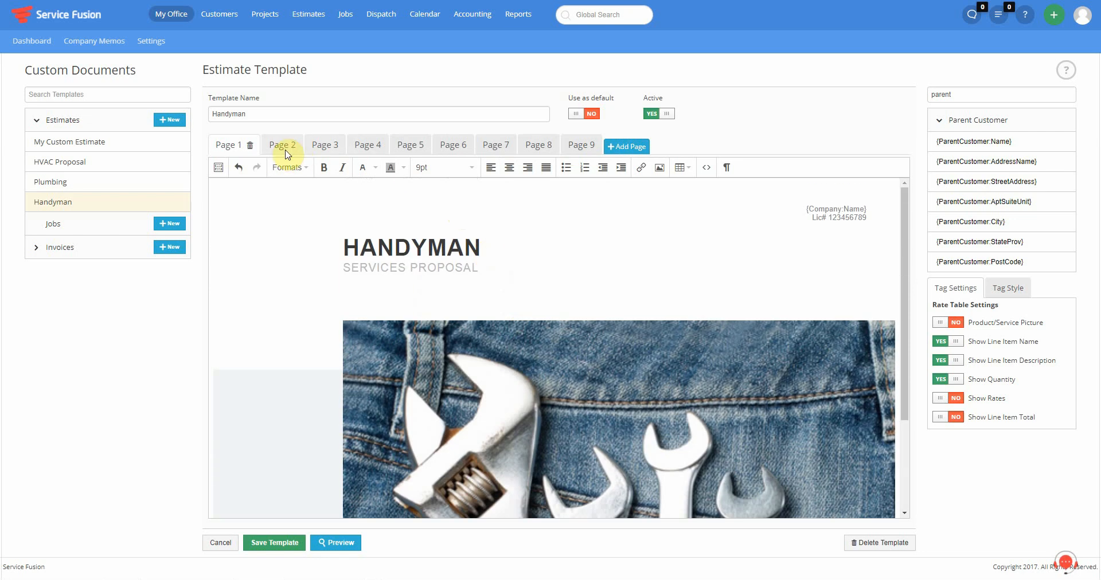
{"action": "left_click", "coordinate": [279, 148]}
{"action": "left_click", "coordinate": [317, 147]}
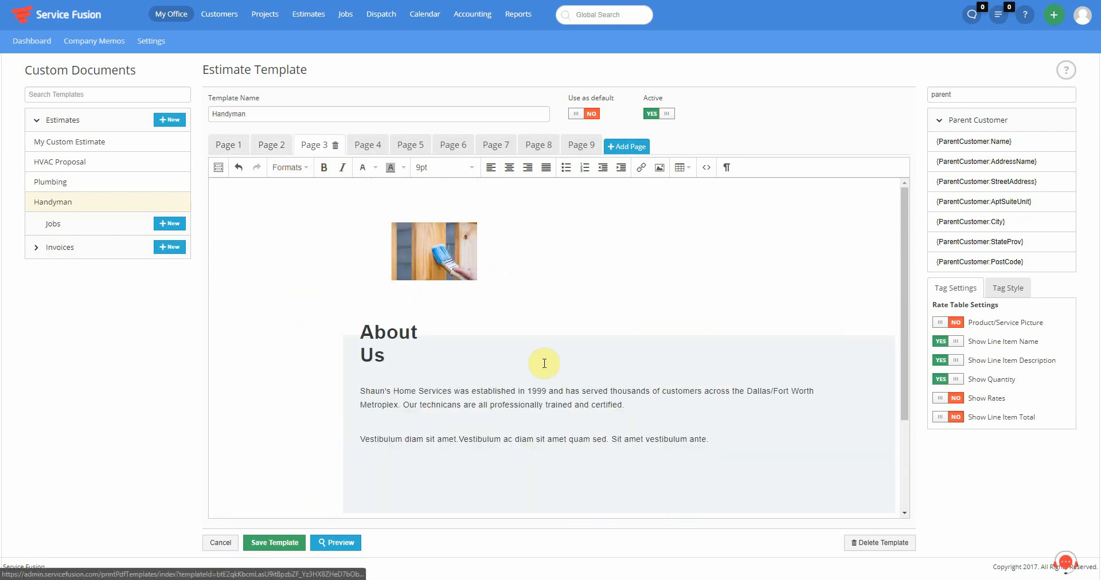
{"action": "scroll", "coordinate": [542, 367], "scroll_direction": "down", "scroll_amount": 2}
{"action": "scroll", "coordinate": [538, 369], "scroll_direction": "up", "scroll_amount": 2}
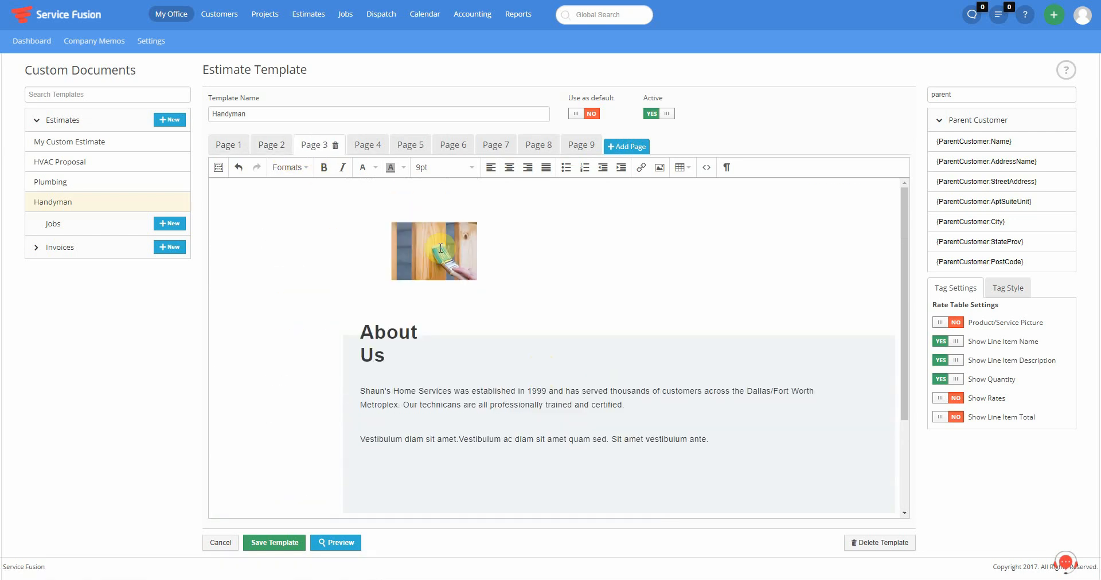
- Review the Our Services, Our Service Team and Your Proposal pricing pages
{"action": "left_click", "coordinate": [366, 146]}
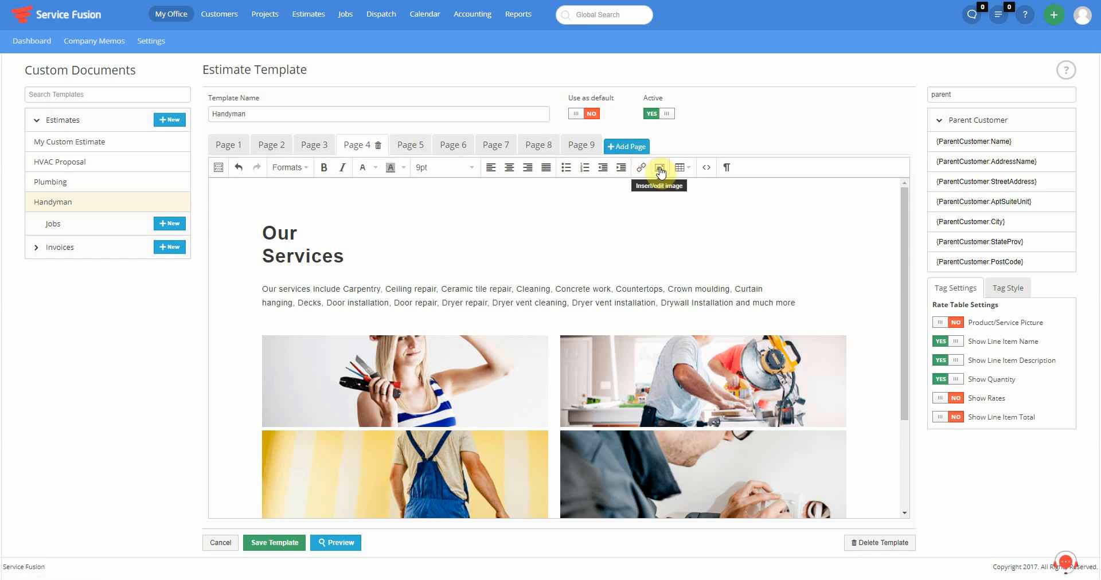
{"action": "left_click", "coordinate": [411, 150]}
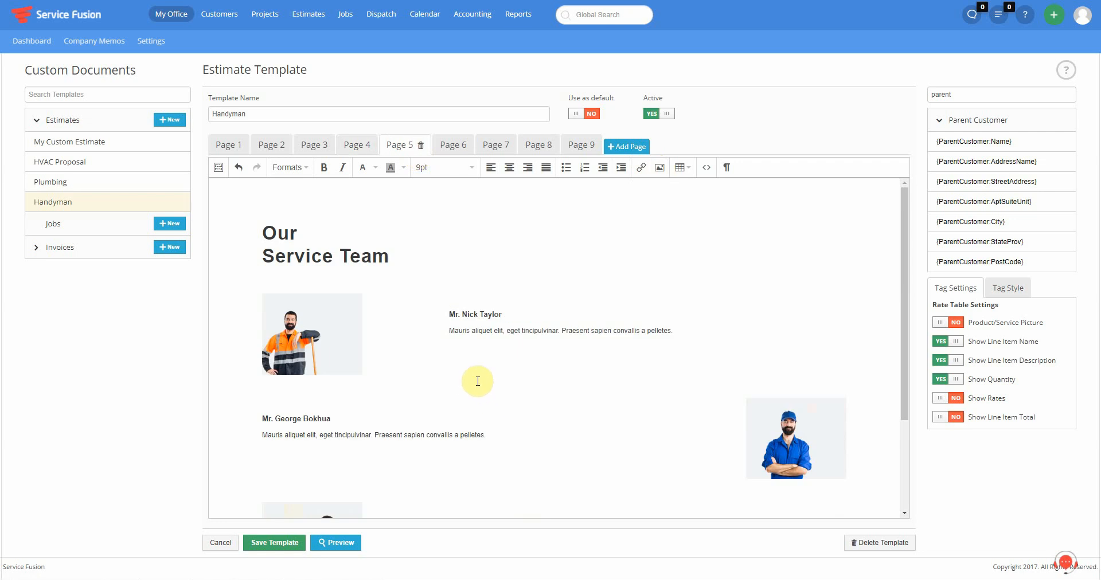
{"action": "scroll", "coordinate": [476, 381], "scroll_direction": "down", "scroll_amount": 2}
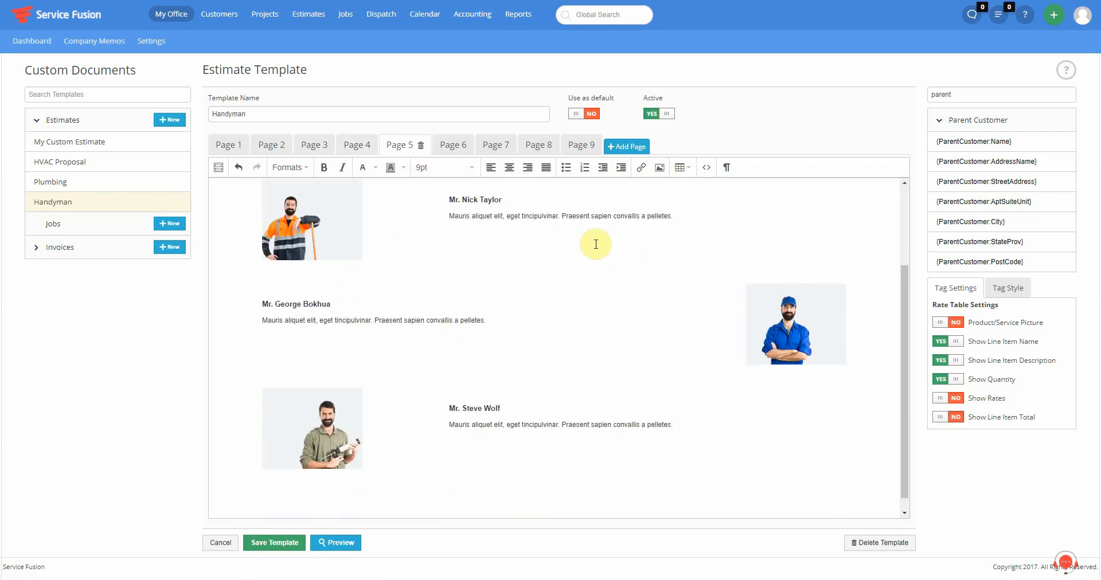
{"action": "scroll", "coordinate": [585, 266], "scroll_direction": "up", "scroll_amount": 1}
{"action": "scroll", "coordinate": [586, 266], "scroll_direction": "up", "scroll_amount": 3}
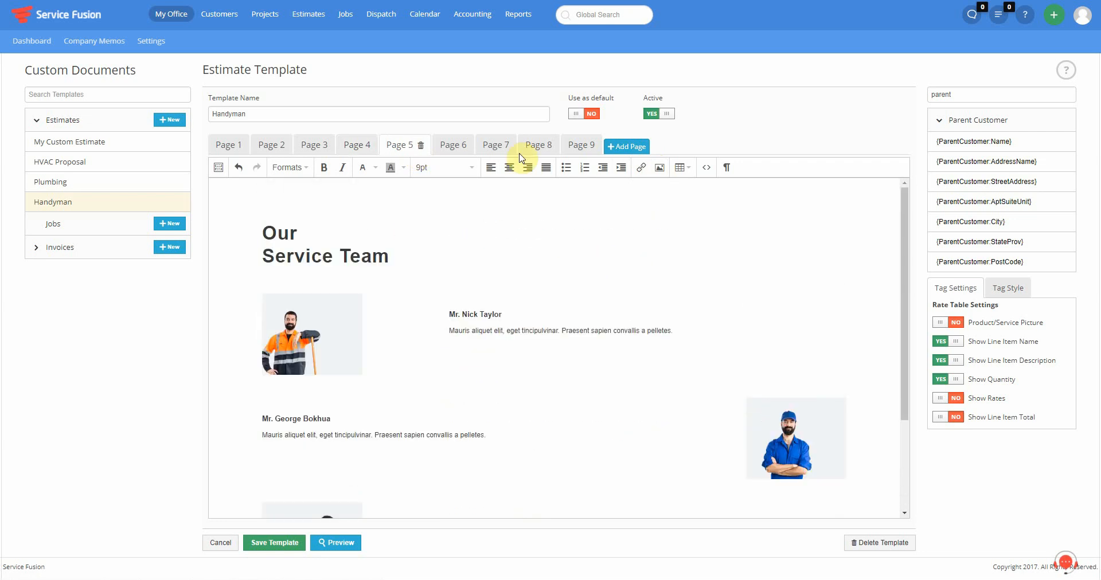
{"action": "left_click", "coordinate": [450, 147]}
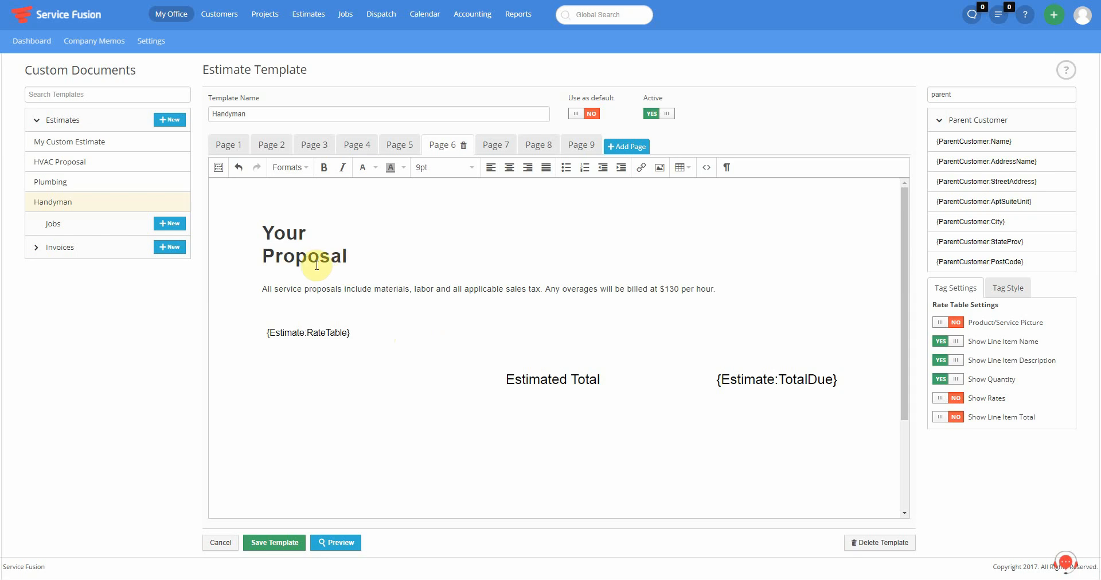
{"action": "scroll", "coordinate": [309, 269], "scroll_direction": "down", "scroll_amount": 1}
{"action": "scroll", "coordinate": [336, 276], "scroll_direction": "up", "scroll_amount": 1}
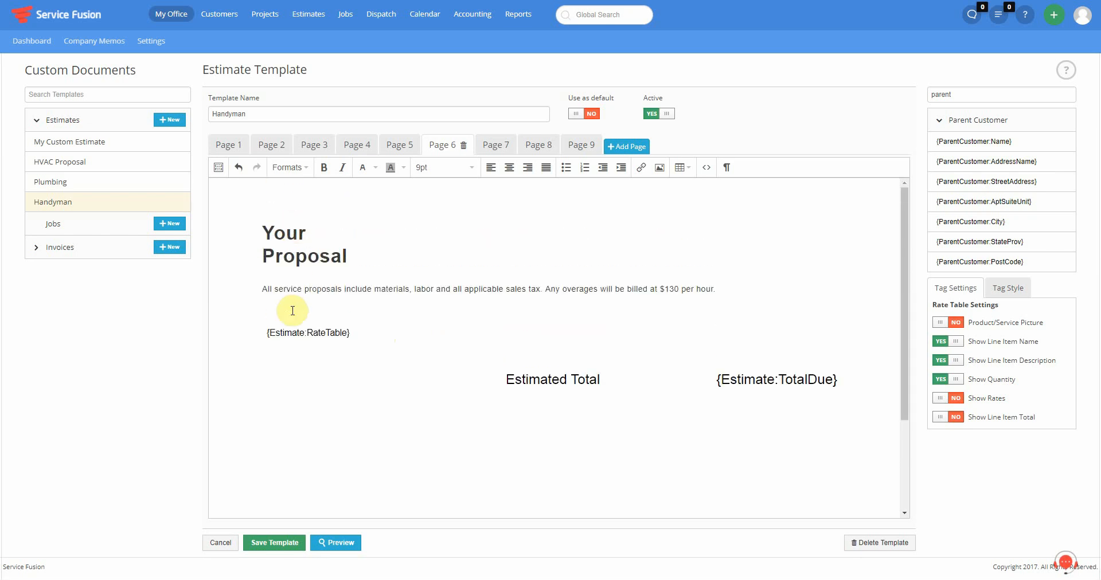
- Replace 'Estimated' with 'Proposal' in page 6's totals row, then go to the Page 7 Project Pictures page
{"action": "left_click", "coordinate": [335, 295]}
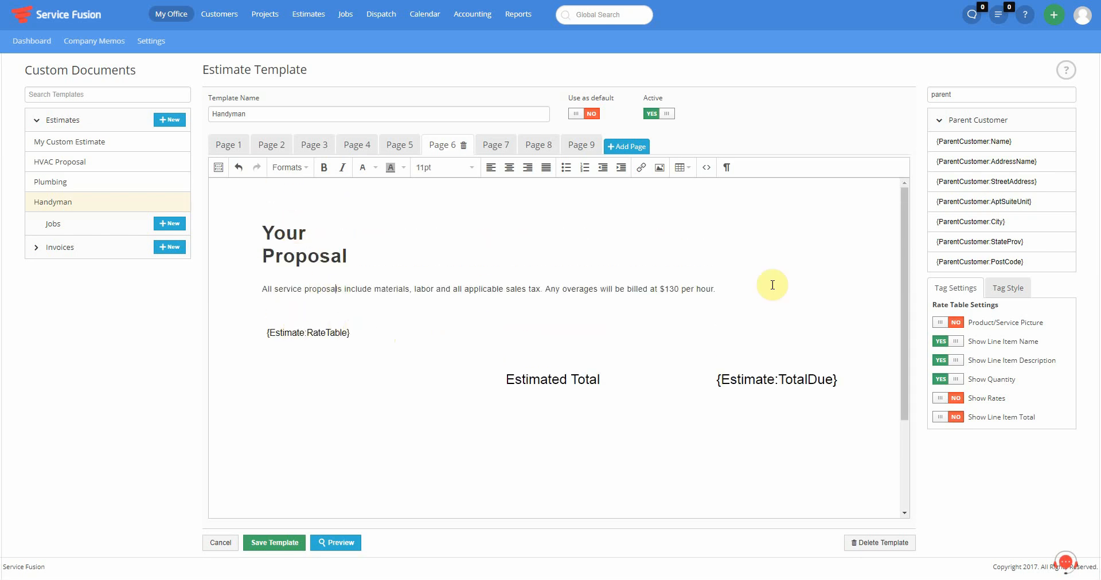
{"action": "scroll", "coordinate": [603, 296], "scroll_direction": "down", "scroll_amount": 1}
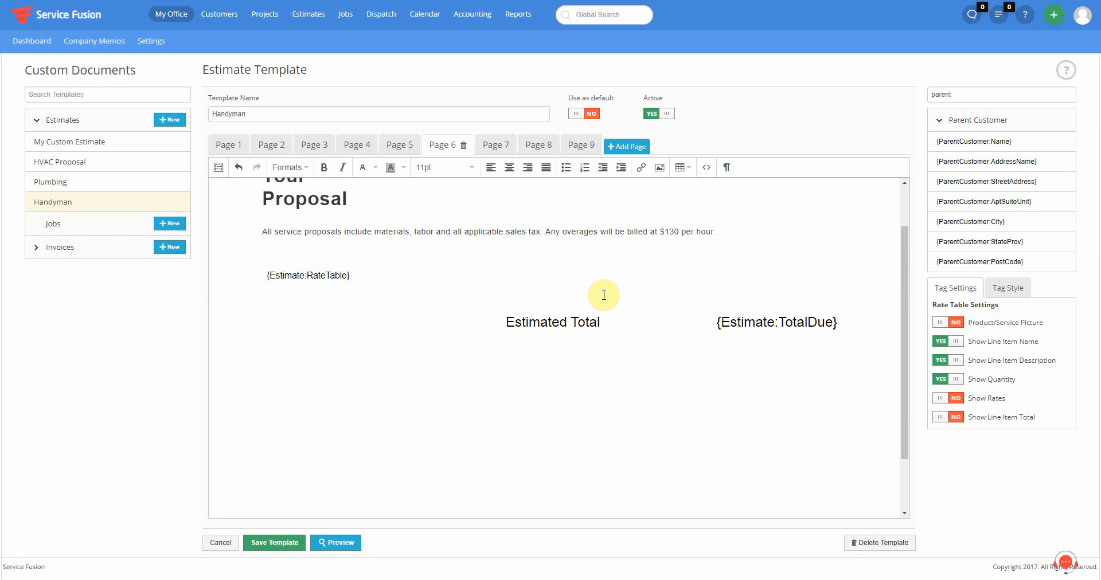
{"action": "left_click_drag", "start_coordinate": [520, 322], "coordinate": [624, 322]}
{"action": "left_click", "coordinate": [541, 322]}
{"action": "double_click", "coordinate": [540, 322]}
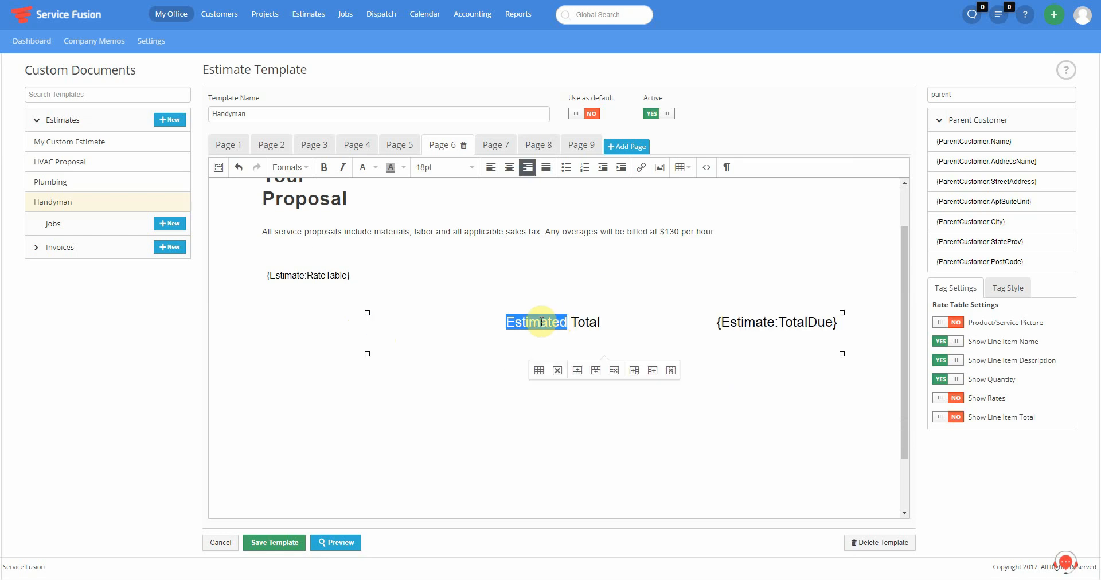
{"action": "type", "text": "Proposal"}
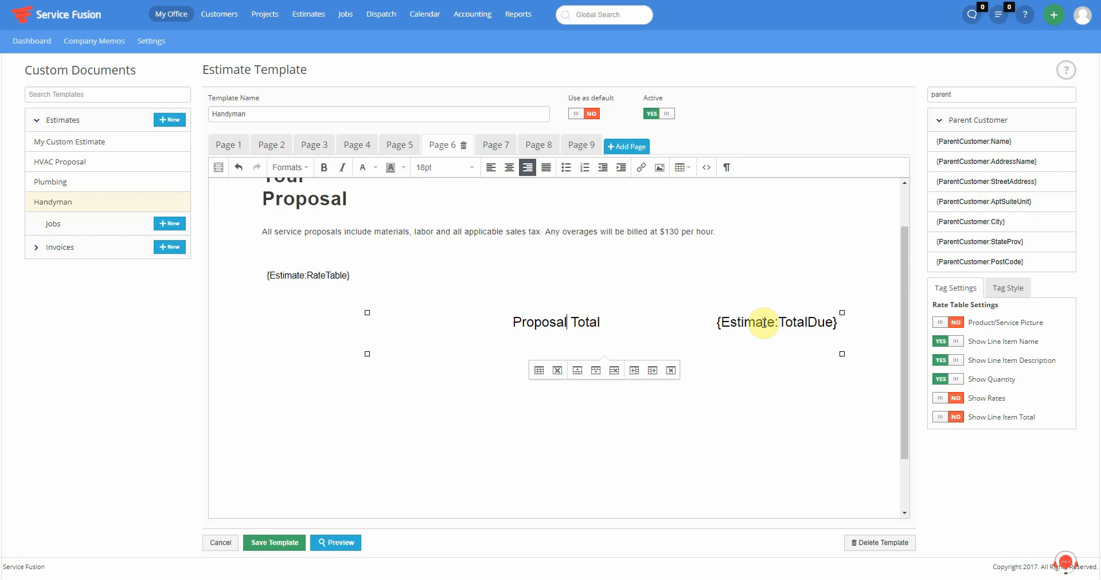
{"action": "scroll", "coordinate": [768, 315], "scroll_direction": "up", "scroll_amount": 1}
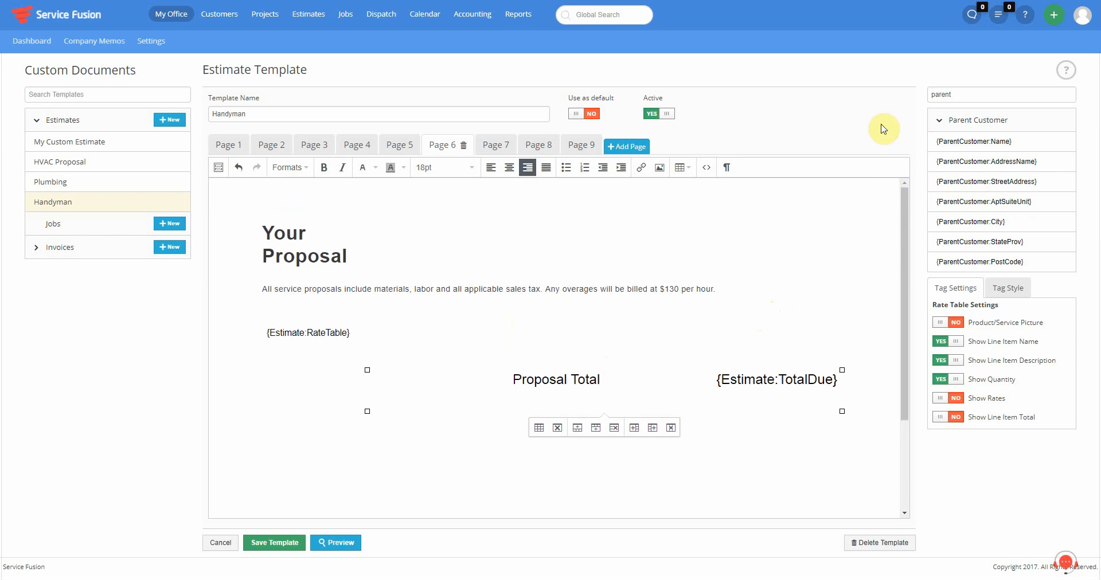
{"action": "left_click", "coordinate": [492, 149]}
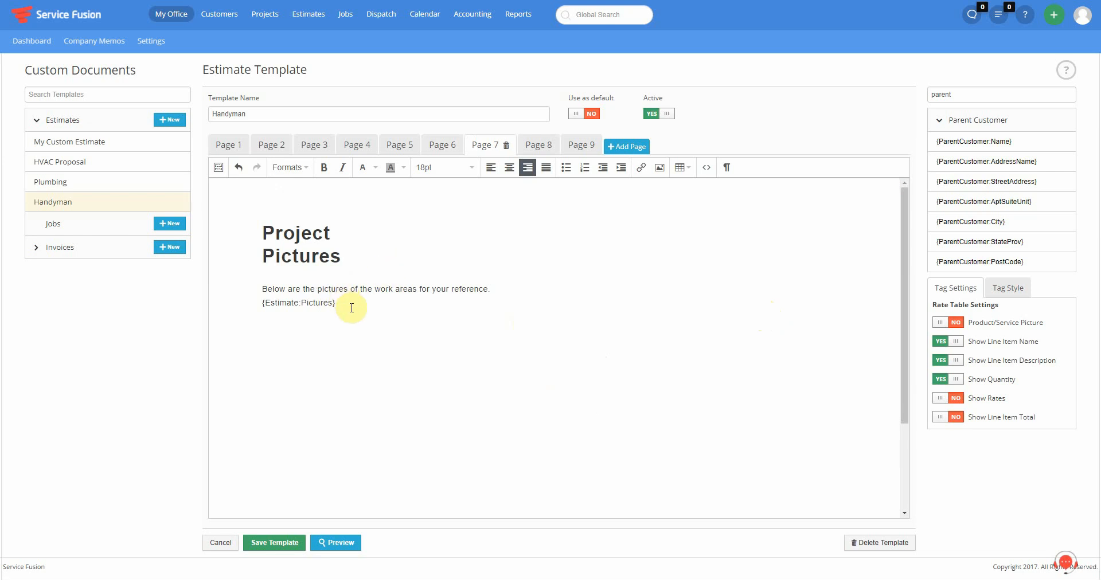
- Filter the tag list with 'pictu' to find the picture tags for Project Pictures
{"action": "left_click_drag", "start_coordinate": [344, 303], "coordinate": [258, 303]}
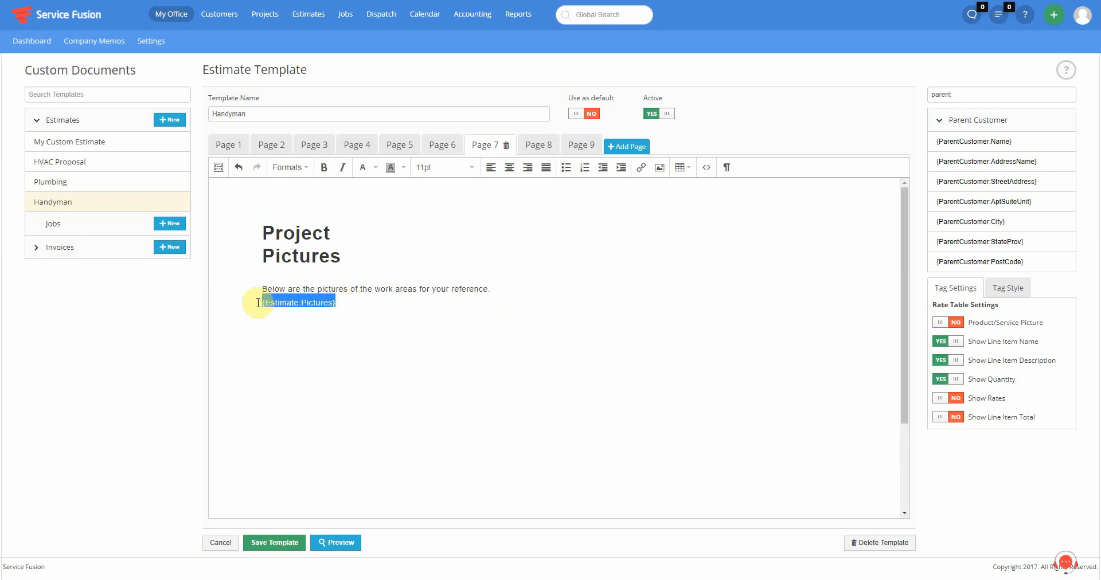
{"action": "left_click", "coordinate": [354, 306]}
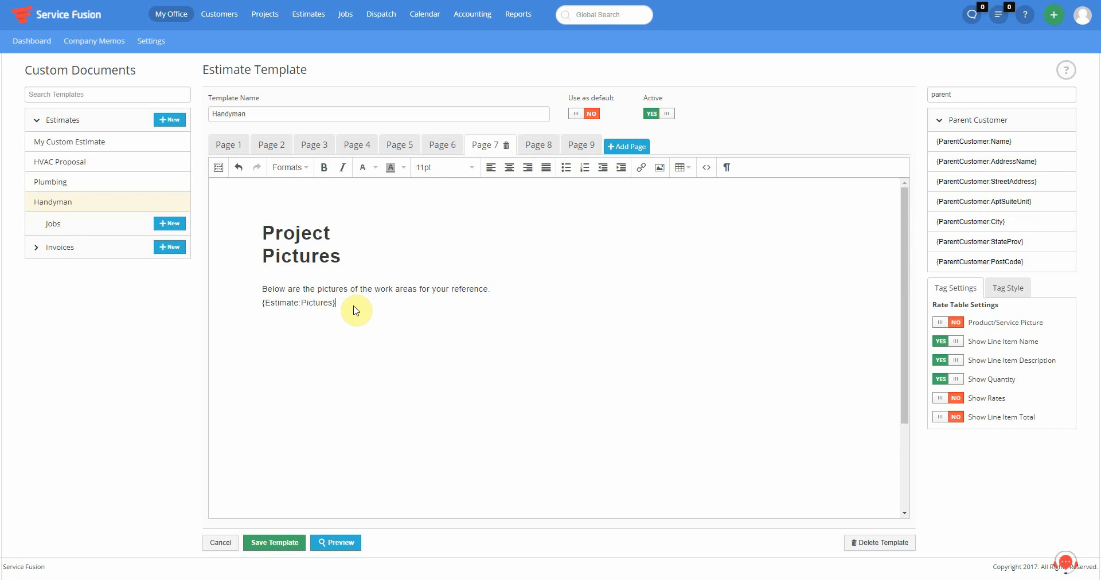
{"action": "double_click", "coordinate": [972, 95]}
{"action": "type", "text": "pictu"}
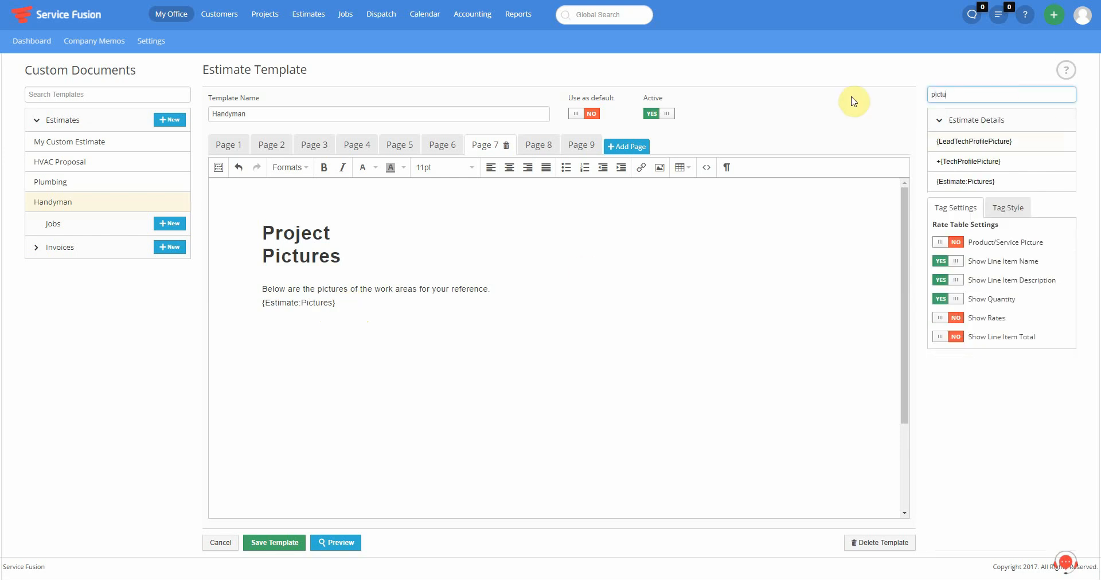
{"action": "left_click", "coordinate": [977, 182]}
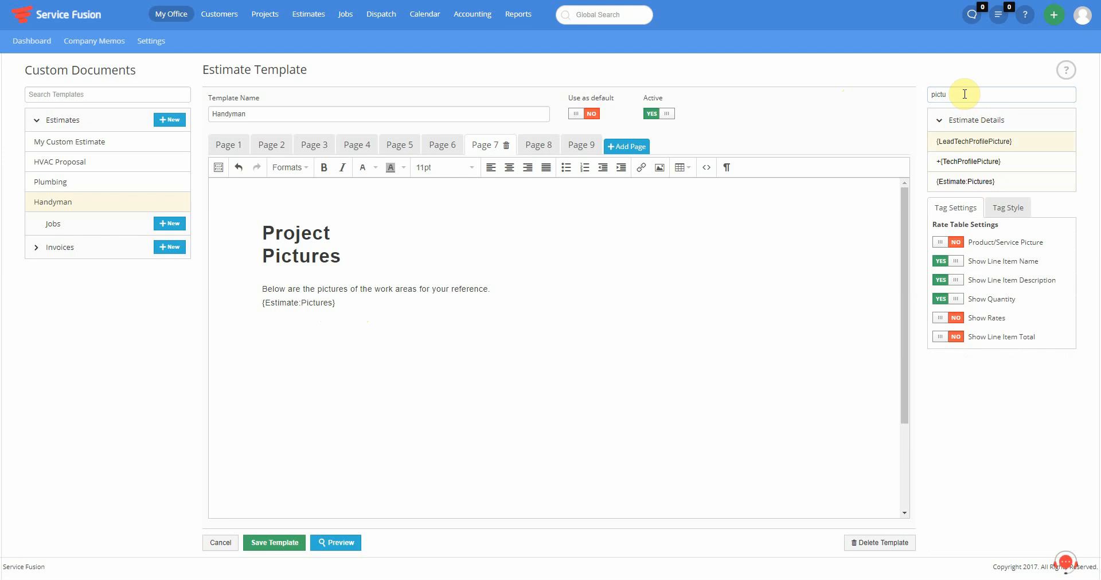
- Remove the stray '{' typed after the {Estimate:Pictures} tag
{"action": "left_click", "coordinate": [339, 303]}
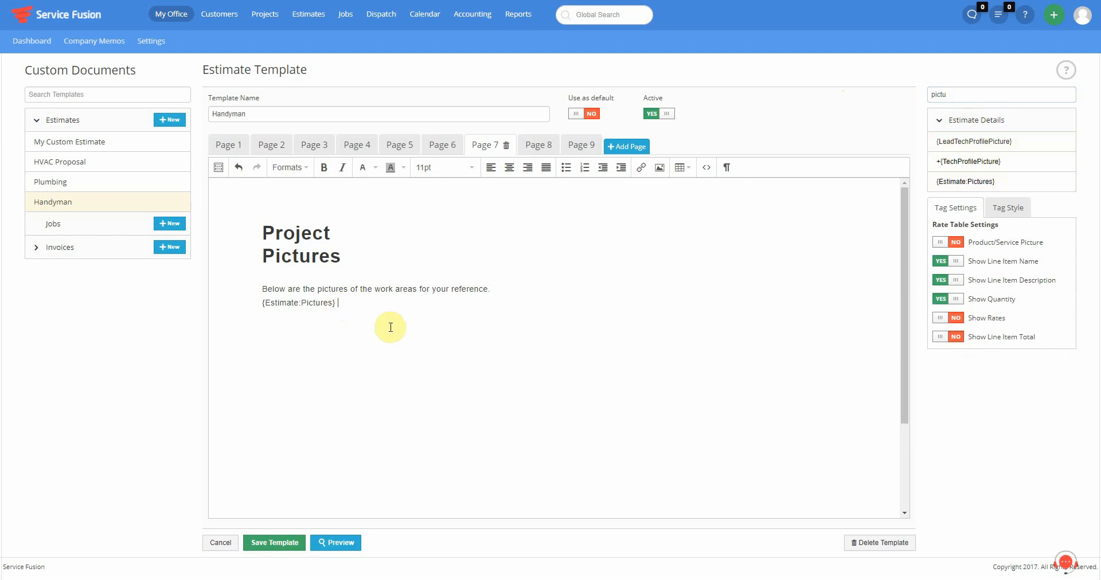
{"action": "type", "text": "{"}
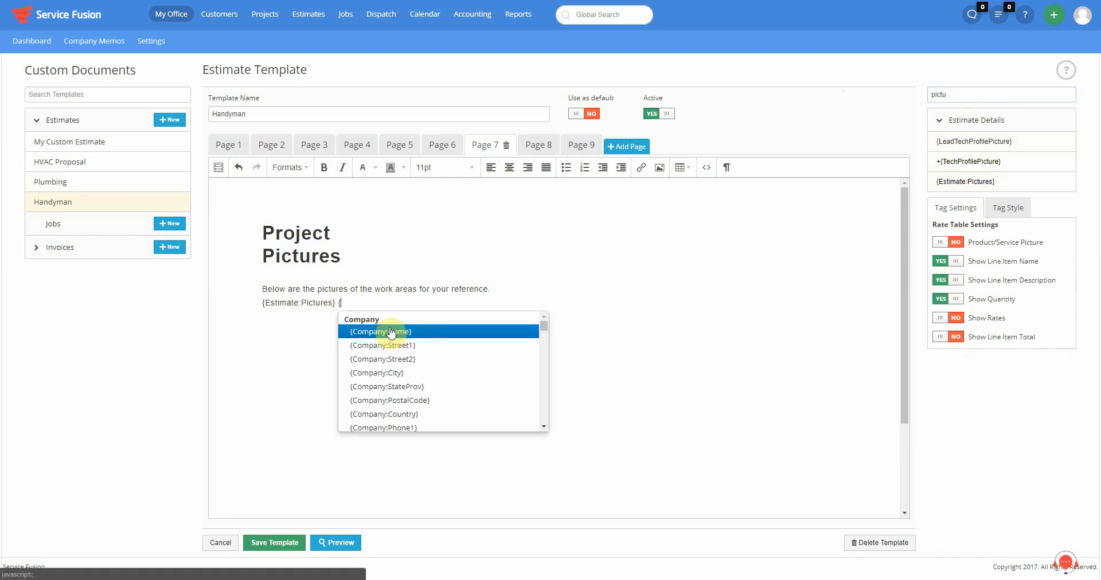
{"action": "key", "text": "BackSpace"}
{"action": "key", "text": "BackSpace"}
{"action": "key", "text": "ctrl+z"}
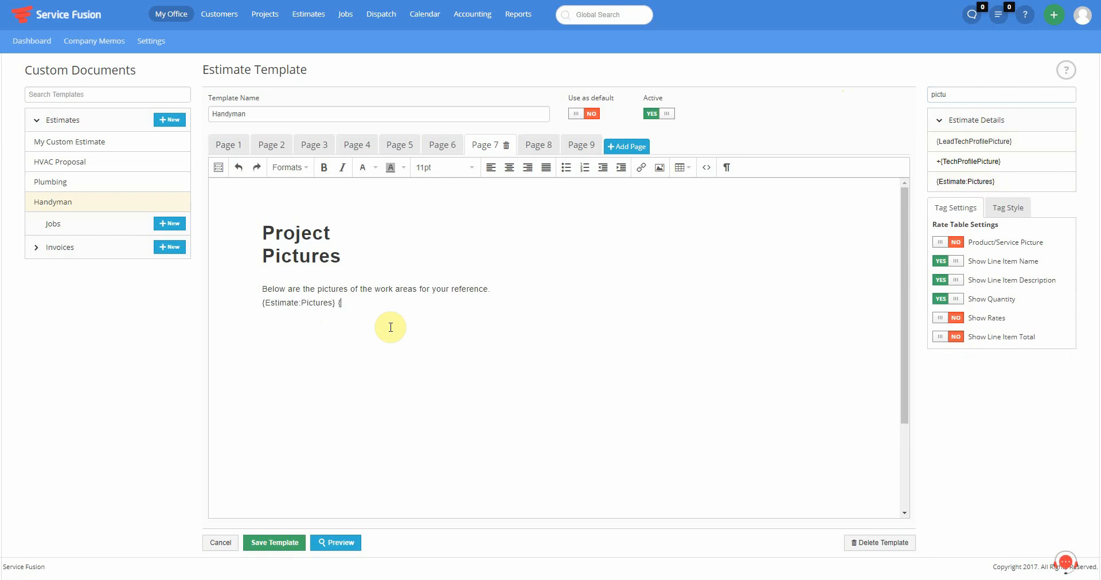
{"action": "key", "text": "ctrl+z"}
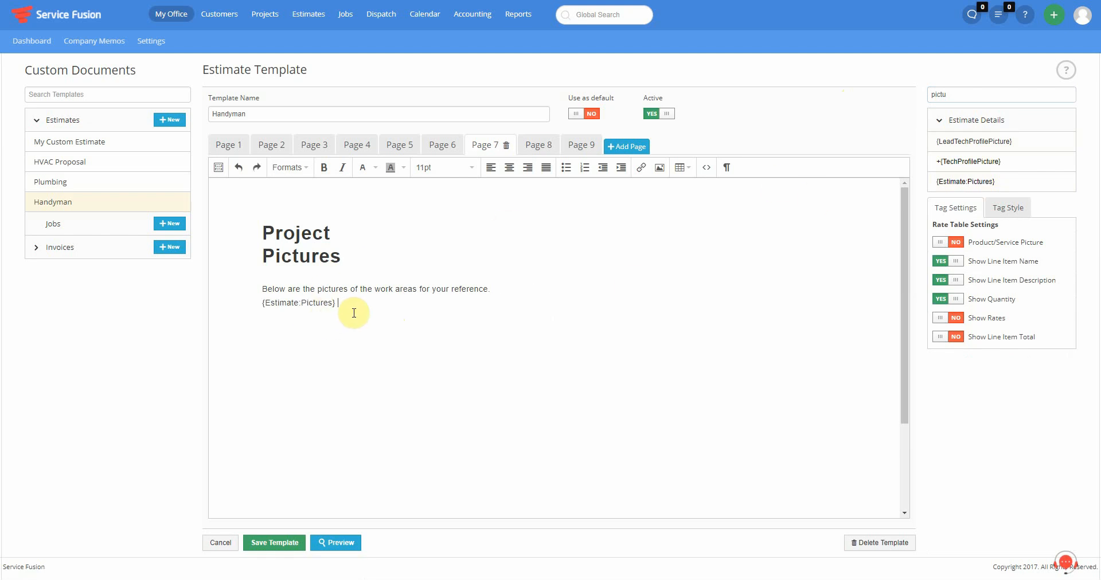
- Go to Page 8, Customer Testimonials, and place the caret beside the first portrait
{"action": "left_click", "coordinate": [523, 145]}
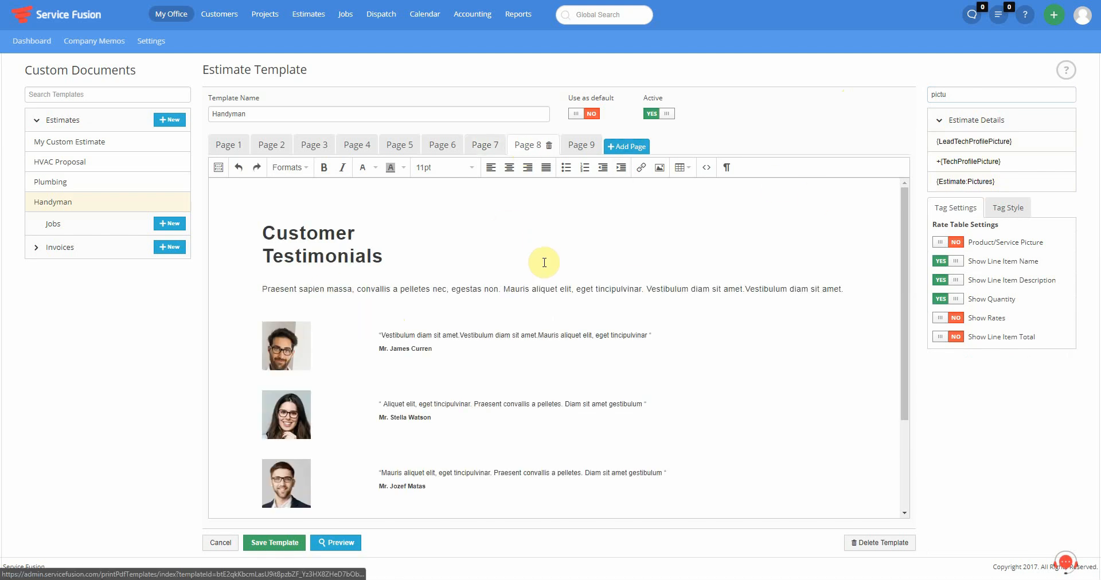
{"action": "scroll", "coordinate": [393, 349], "scroll_direction": "down", "scroll_amount": 1}
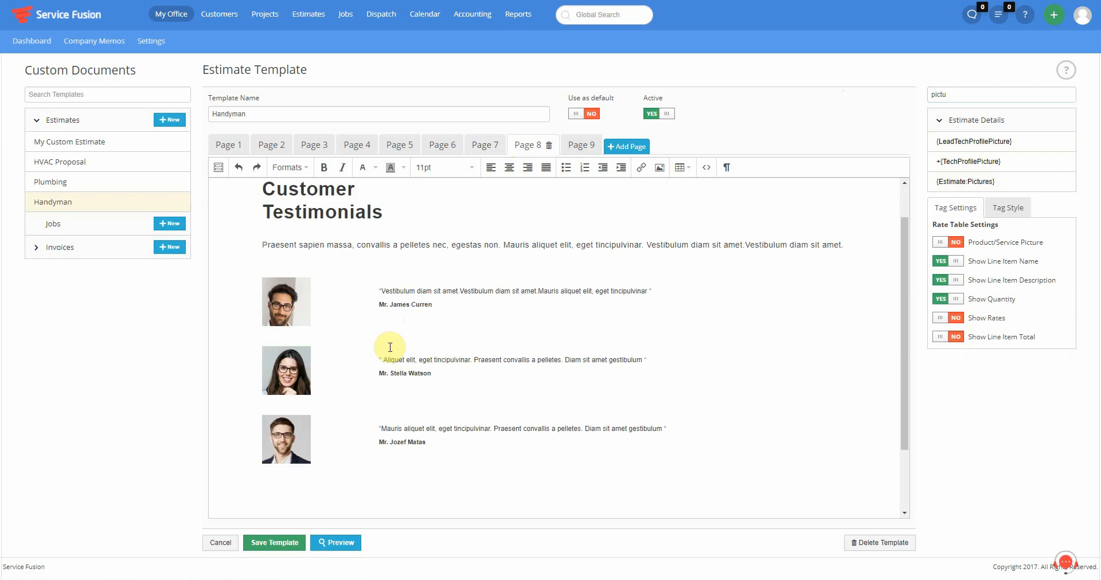
{"action": "left_click", "coordinate": [298, 288]}
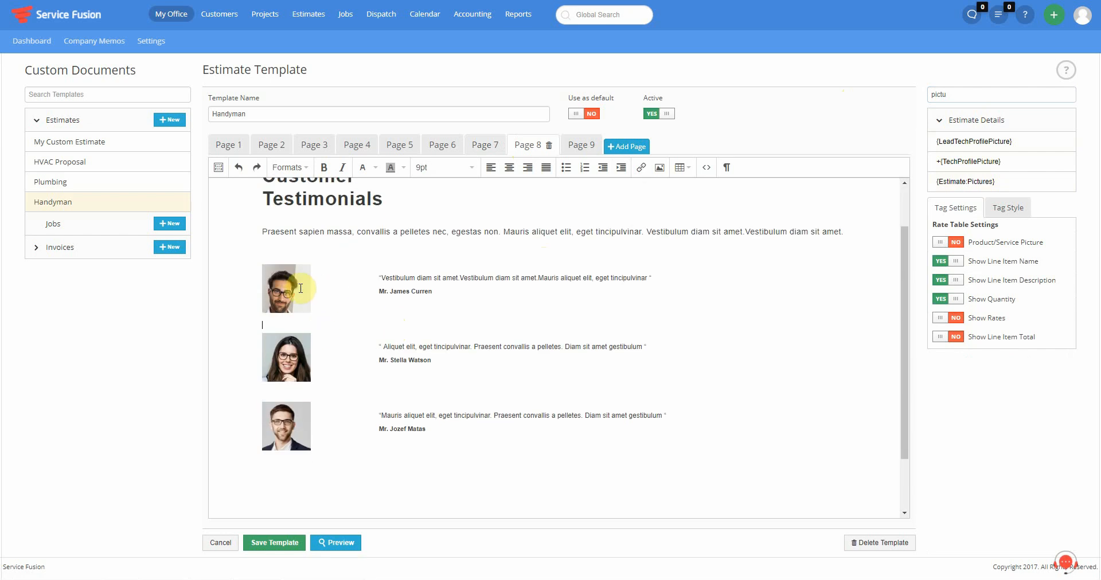
- Try replacing the first testimonial quote, then undo the change
{"action": "left_click_drag", "start_coordinate": [381, 278], "coordinate": [521, 319]}
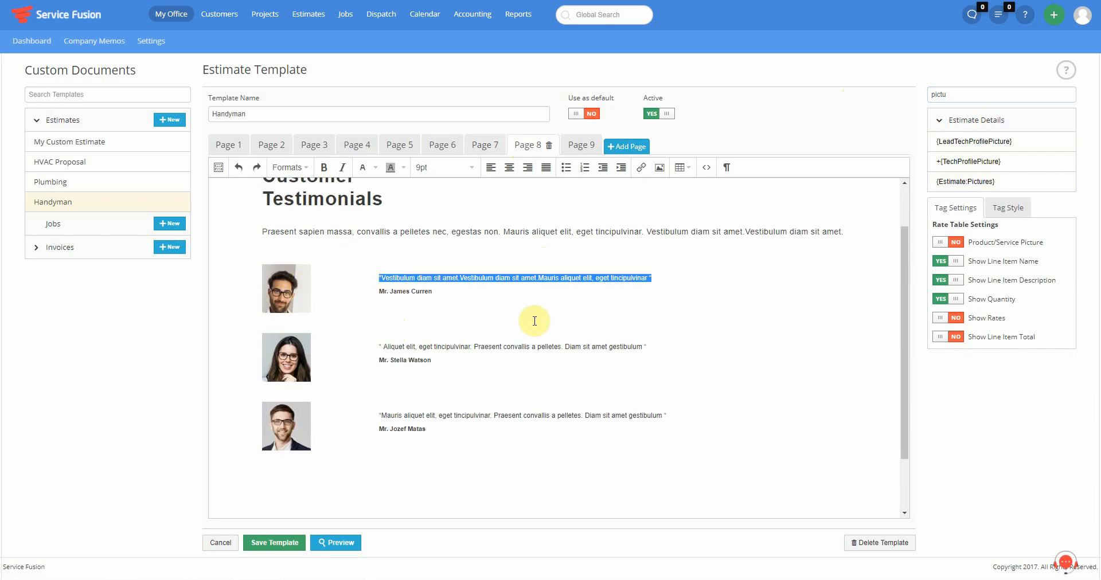
{"action": "key", "text": "ctrl+z"}
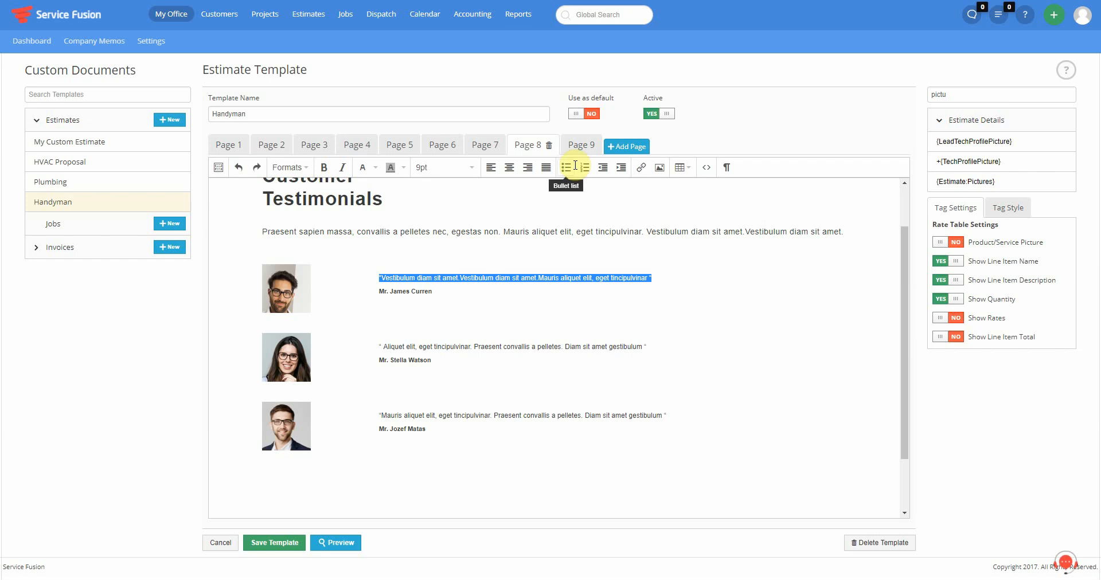
- On the Service Contract page, locate the Work_To_Start_On tag line and remove the empty last line
{"action": "left_click", "coordinate": [566, 147]}
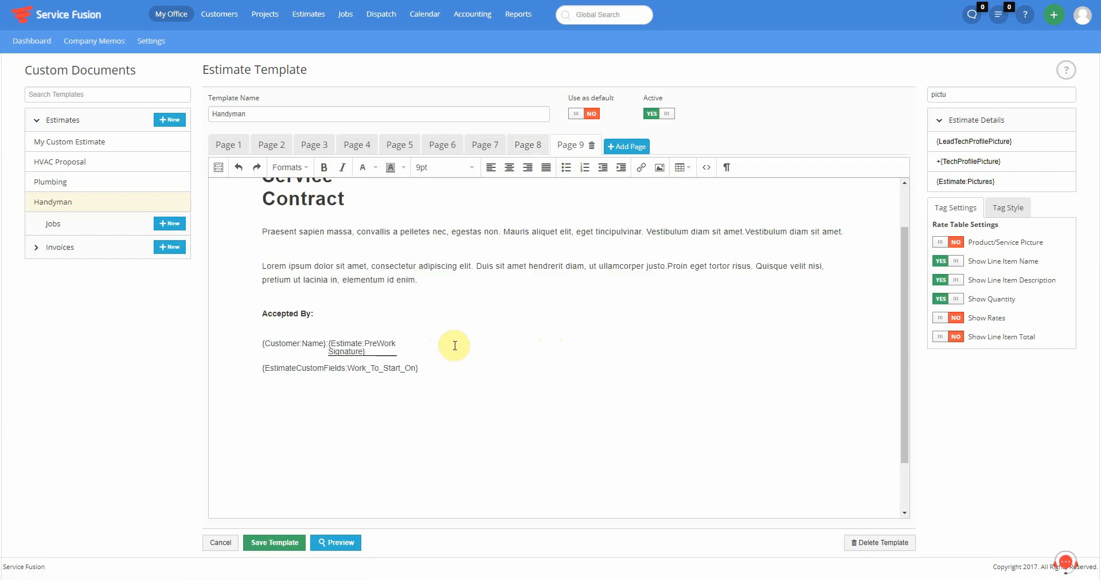
{"action": "left_click", "coordinate": [389, 345]}
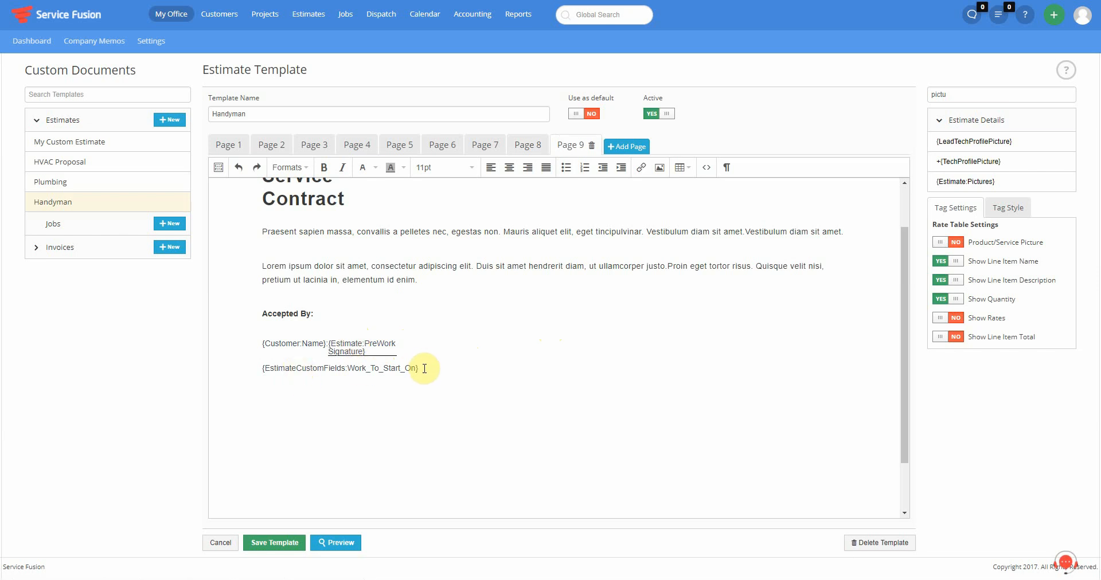
{"action": "left_click_drag", "start_coordinate": [424, 368], "coordinate": [263, 367]}
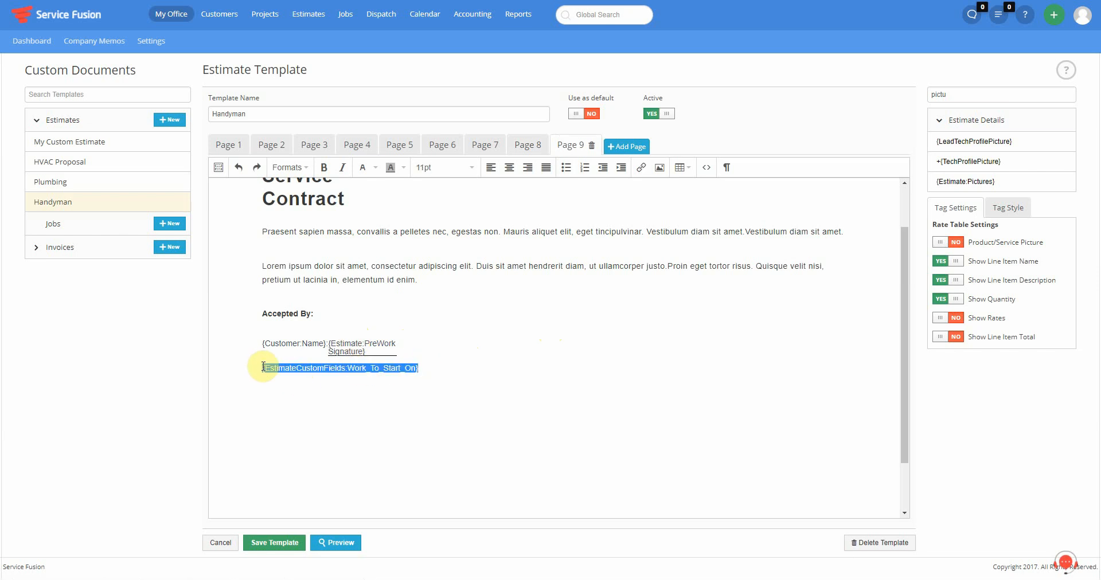
{"action": "left_click", "coordinate": [381, 380]}
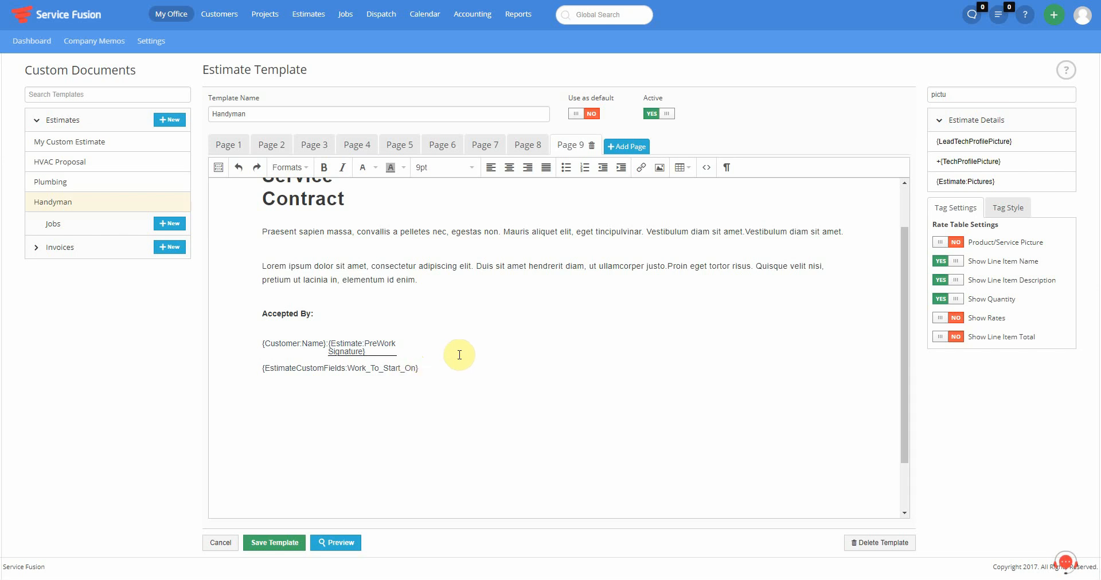
{"action": "scroll", "coordinate": [457, 354], "scroll_direction": "up", "scroll_amount": 1}
{"action": "left_click", "coordinate": [452, 289]}
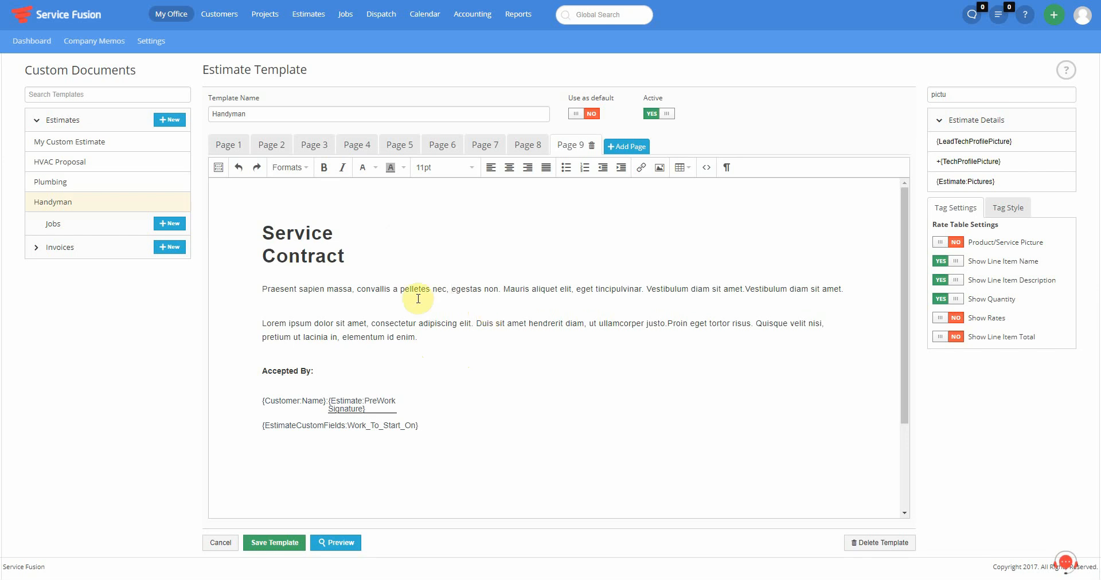
{"action": "left_click", "coordinate": [464, 511]}
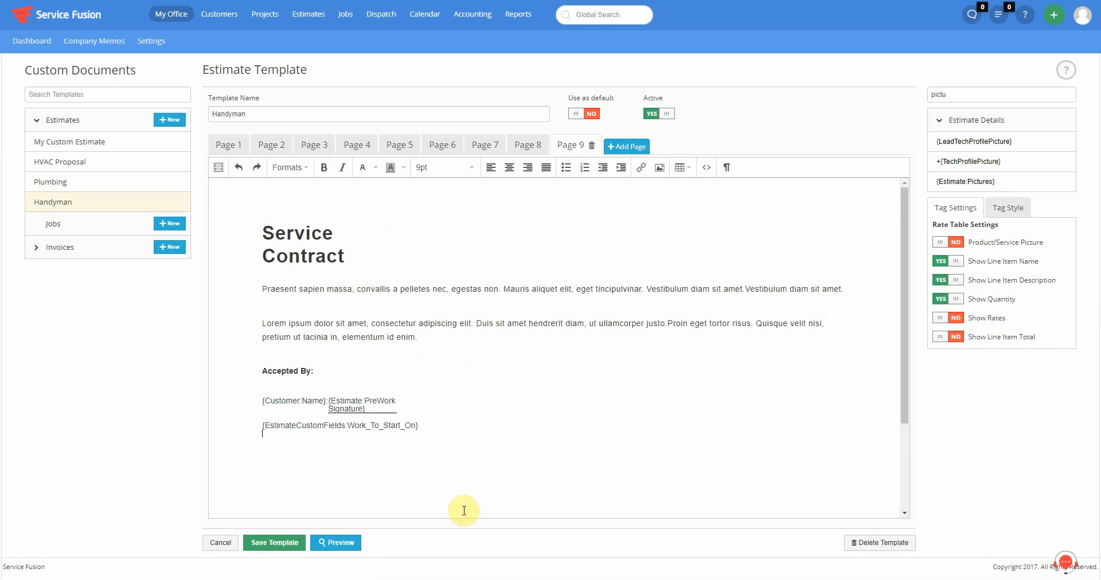
{"action": "key", "text": "BackSpace"}
- Copy the {EstimateCustomFields:Work_To_Start_On} tag, paste it after 'convallis', and save the template
{"action": "key", "text": "shift+Home"}
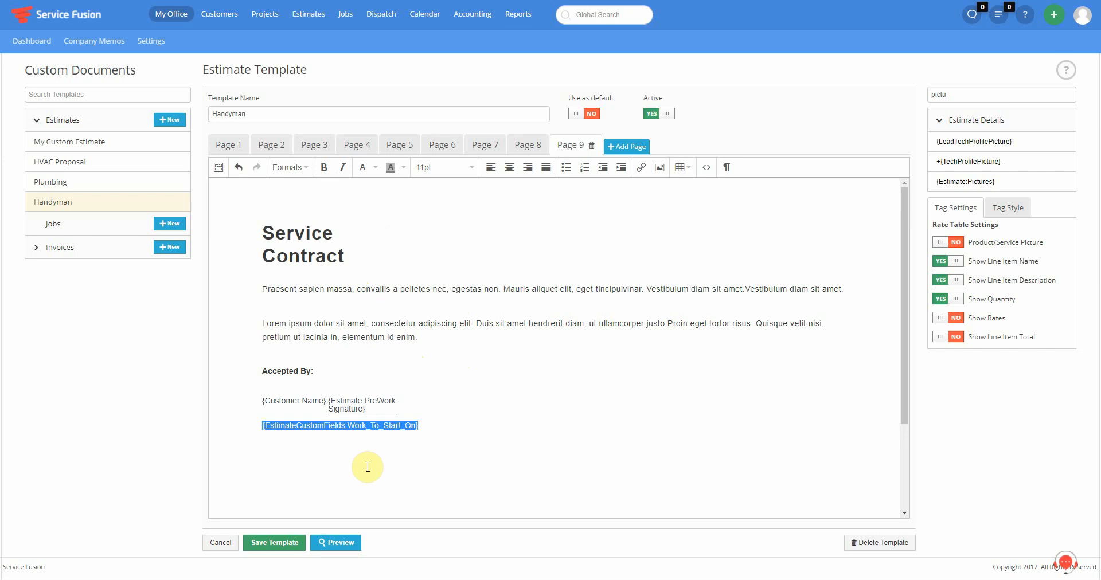
{"action": "key", "text": "ctrl+c"}
{"action": "left_click", "coordinate": [393, 290]}
{"action": "key", "text": "ctrl+v"}
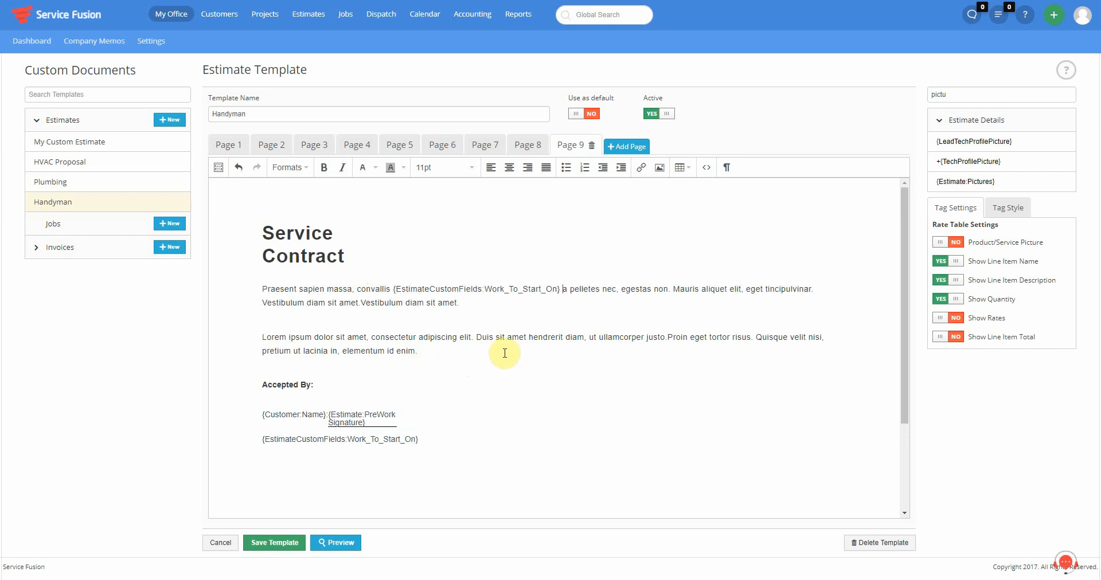
{"action": "left_click", "coordinate": [275, 542]}
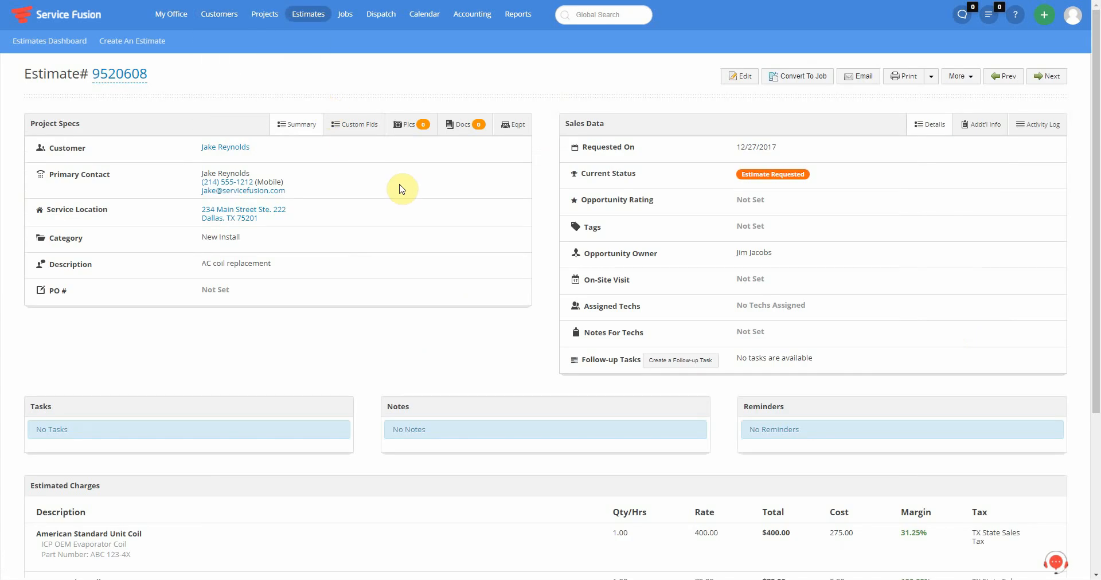
- Review the AC coil replacement estimate and show its Print dropdown's list of templates
{"action": "left_click_drag", "start_coordinate": [281, 267], "coordinate": [198, 270]}
{"action": "left_click", "coordinate": [397, 310]}
{"action": "scroll", "coordinate": [402, 313], "scroll_direction": "down", "scroll_amount": 4}
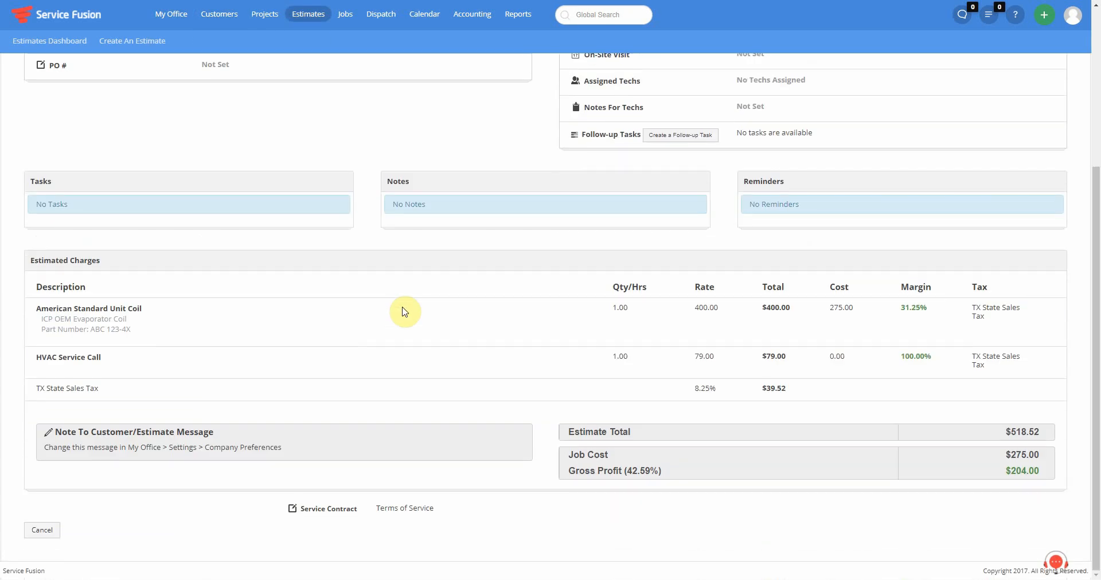
{"action": "scroll", "coordinate": [401, 313], "scroll_direction": "up", "scroll_amount": 4}
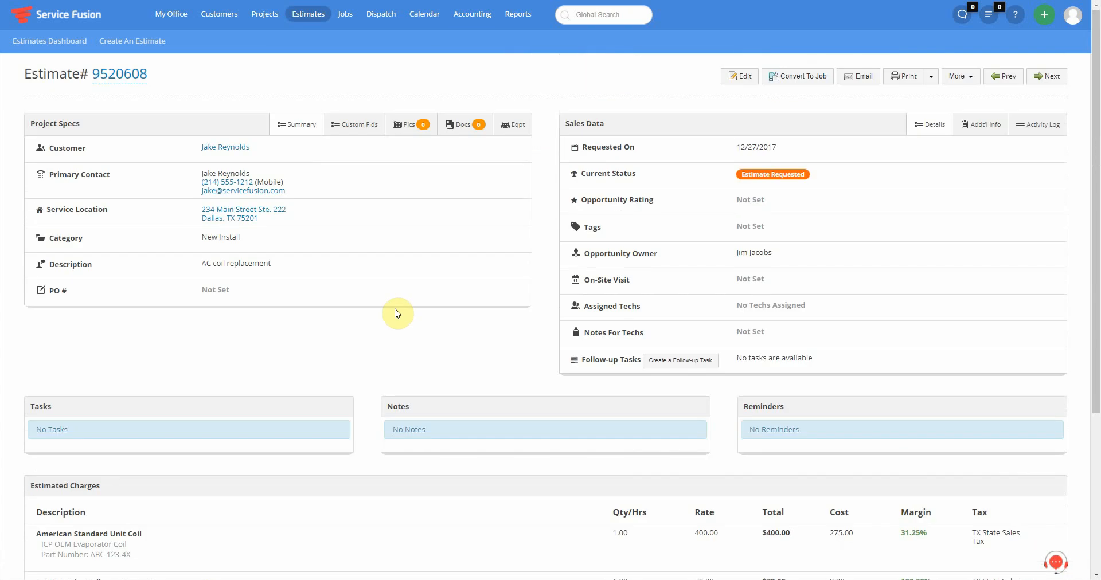
{"action": "left_click", "coordinate": [931, 76]}
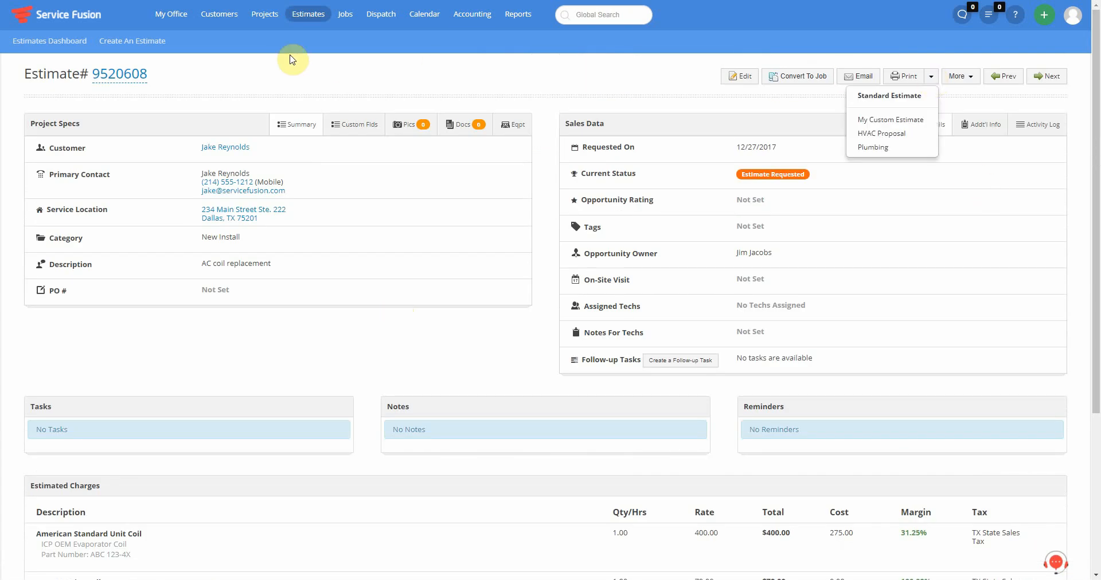
{"action": "mouse_move", "coordinate": [161, 19]}
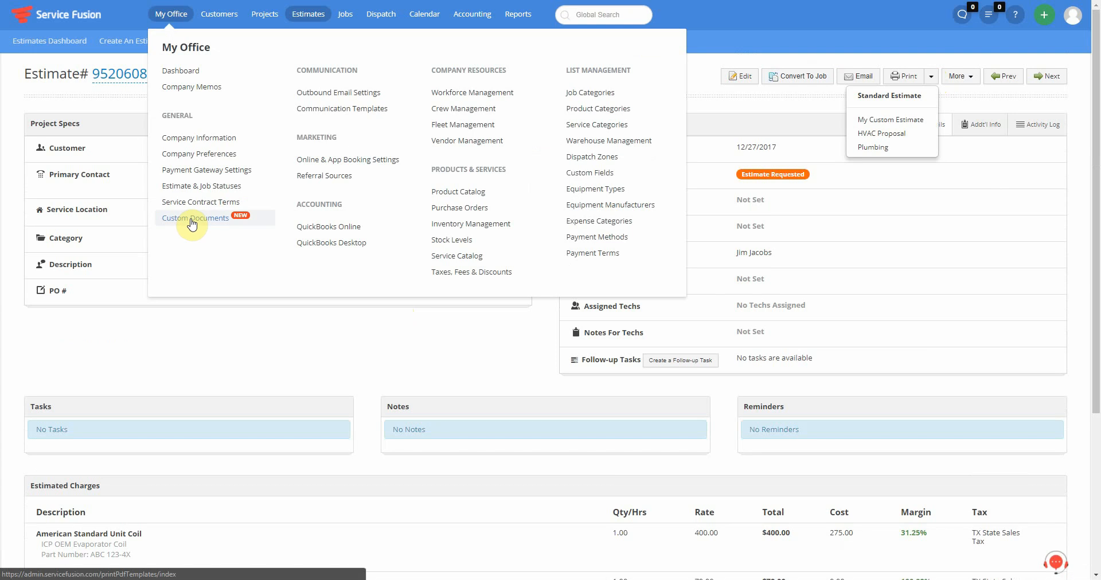
{"action": "left_click", "coordinate": [857, 56]}
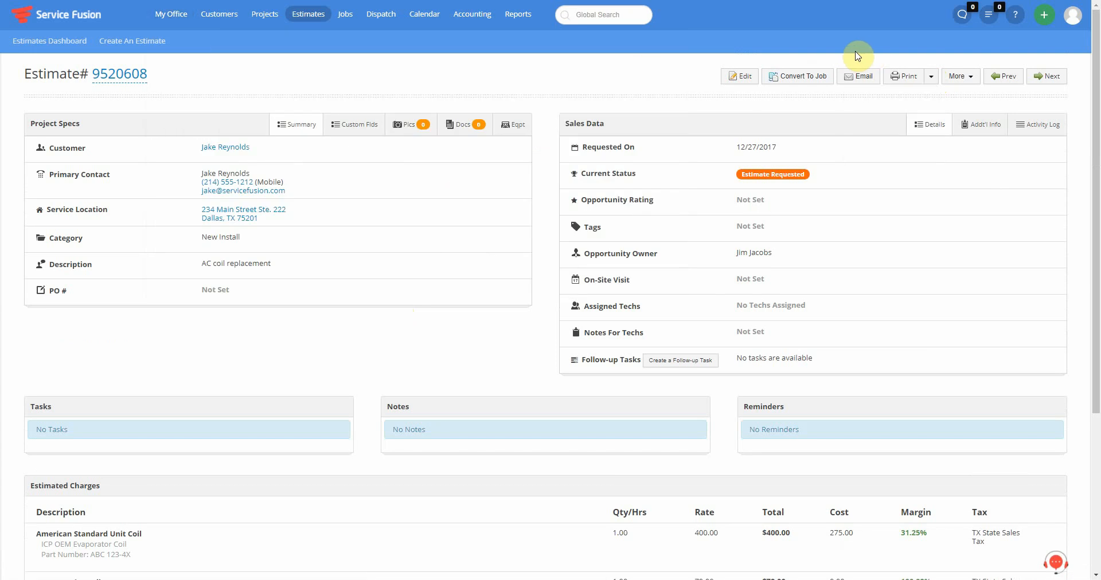
{"action": "left_click", "coordinate": [930, 77]}
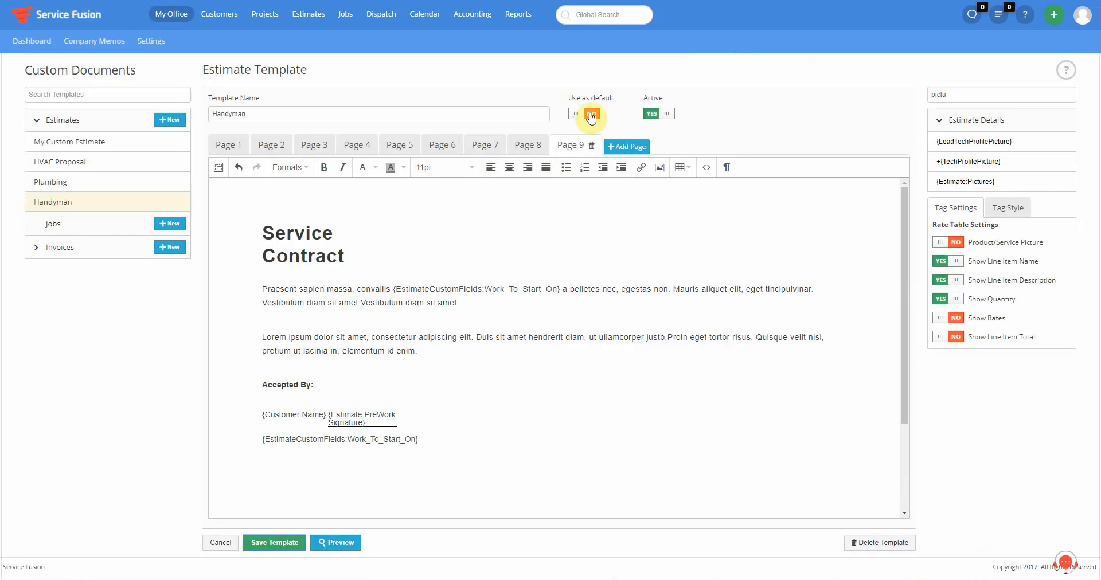
- Set Use as default to YES for Handyman and reopen the print template list
{"action": "left_click", "coordinate": [591, 118]}
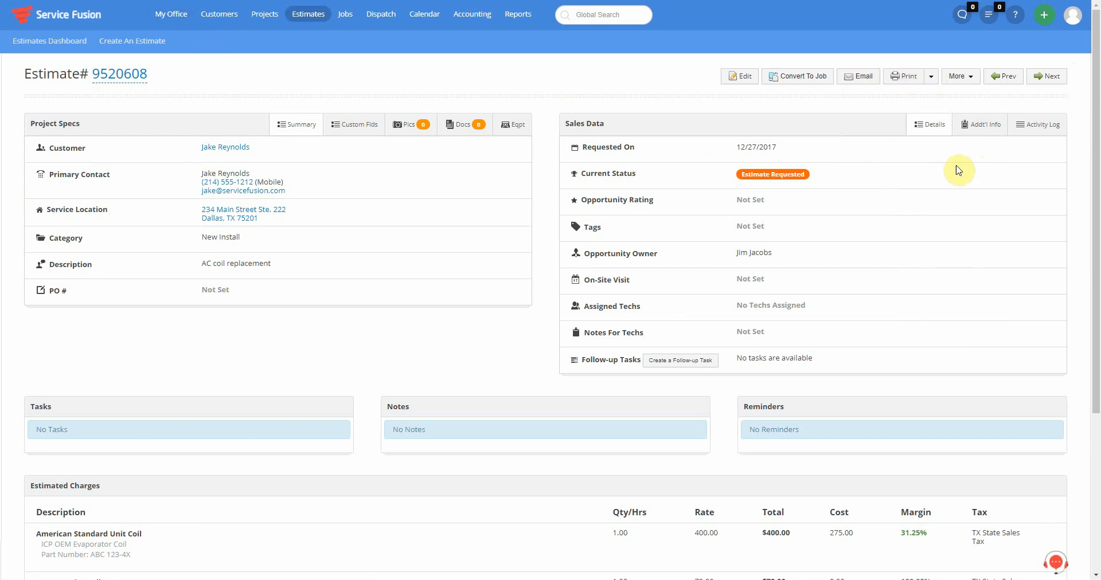
{"action": "left_click", "coordinate": [931, 76]}
- Preview the AC coil estimate printed with HVAC Proposal, scroll through it, then cancel
{"action": "left_click", "coordinate": [893, 136]}
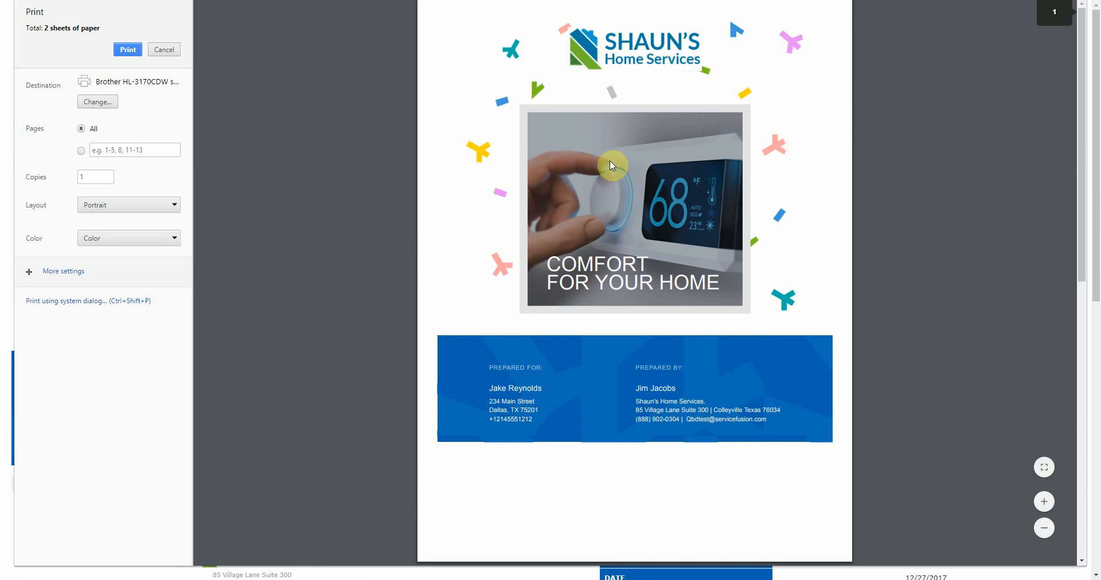
{"action": "scroll", "coordinate": [487, 221], "scroll_direction": "down", "scroll_amount": 5}
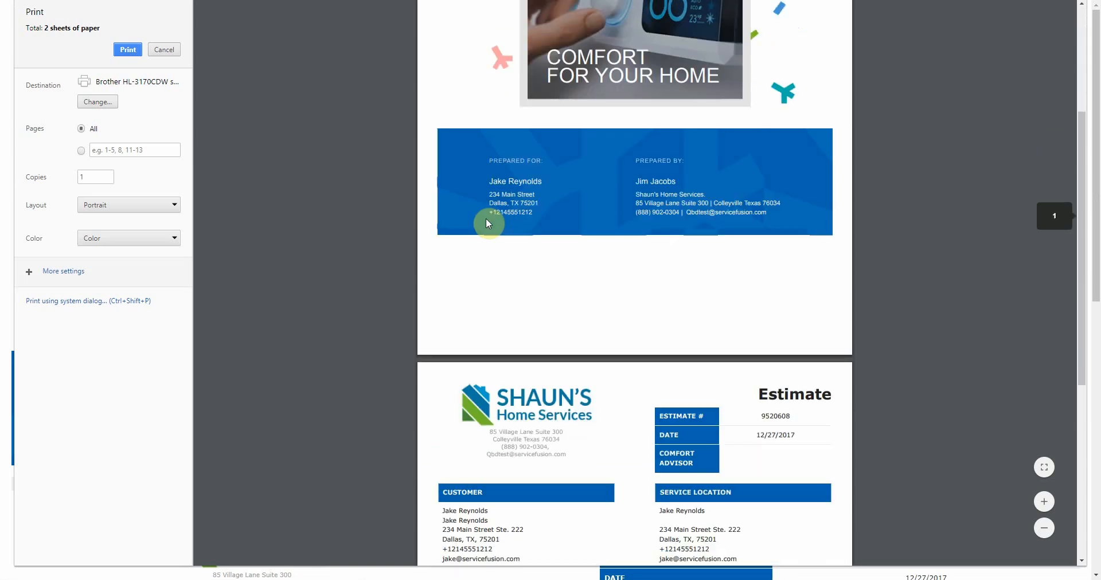
{"action": "scroll", "coordinate": [486, 223], "scroll_direction": "down", "scroll_amount": 5}
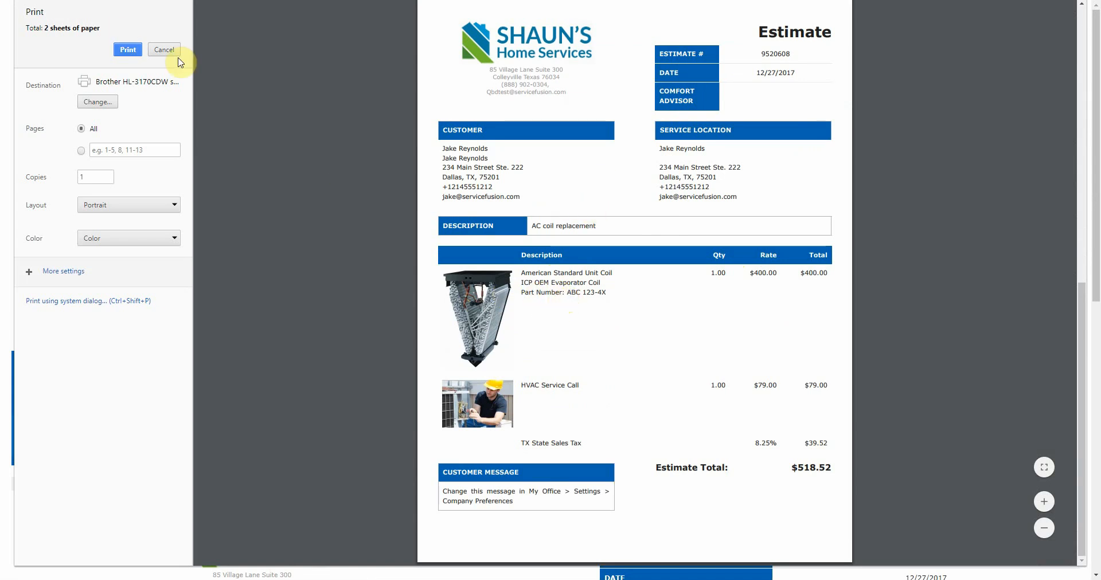
{"action": "left_click", "coordinate": [164, 50]}
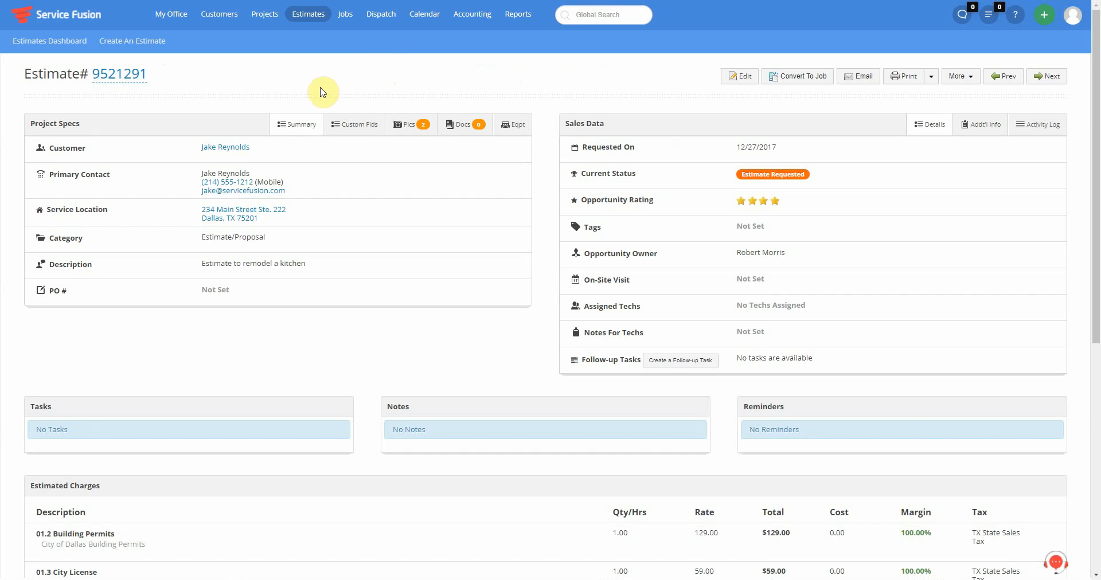
- Scroll through the kitchen remodel estimate's description and $4,912.39 charges, then list its print templates
{"action": "scroll", "coordinate": [274, 250], "scroll_direction": "down", "scroll_amount": 1}
{"action": "left_click_drag", "start_coordinate": [325, 207], "coordinate": [216, 208]}
{"action": "left_click", "coordinate": [328, 254]}
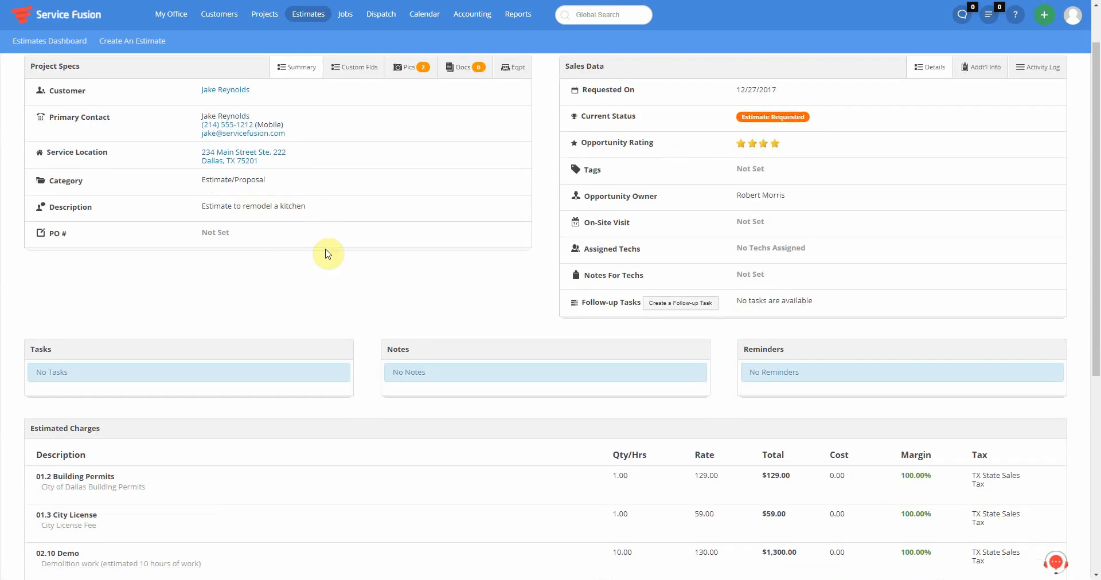
{"action": "scroll", "coordinate": [323, 256], "scroll_direction": "down", "scroll_amount": 3}
{"action": "scroll", "coordinate": [364, 259], "scroll_direction": "down", "scroll_amount": 3}
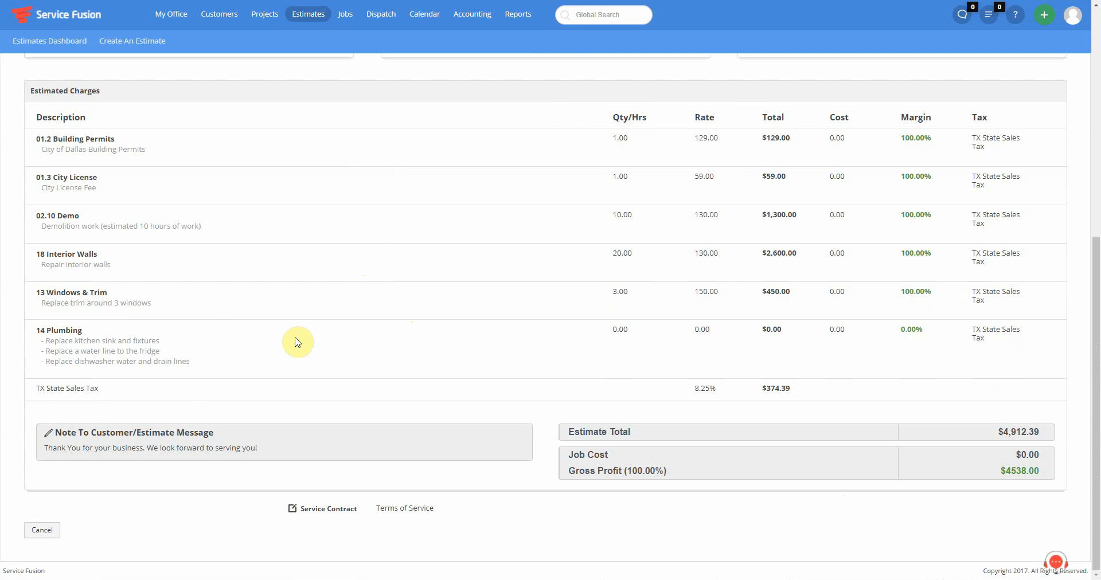
{"action": "scroll", "coordinate": [294, 340], "scroll_direction": "up", "scroll_amount": 7}
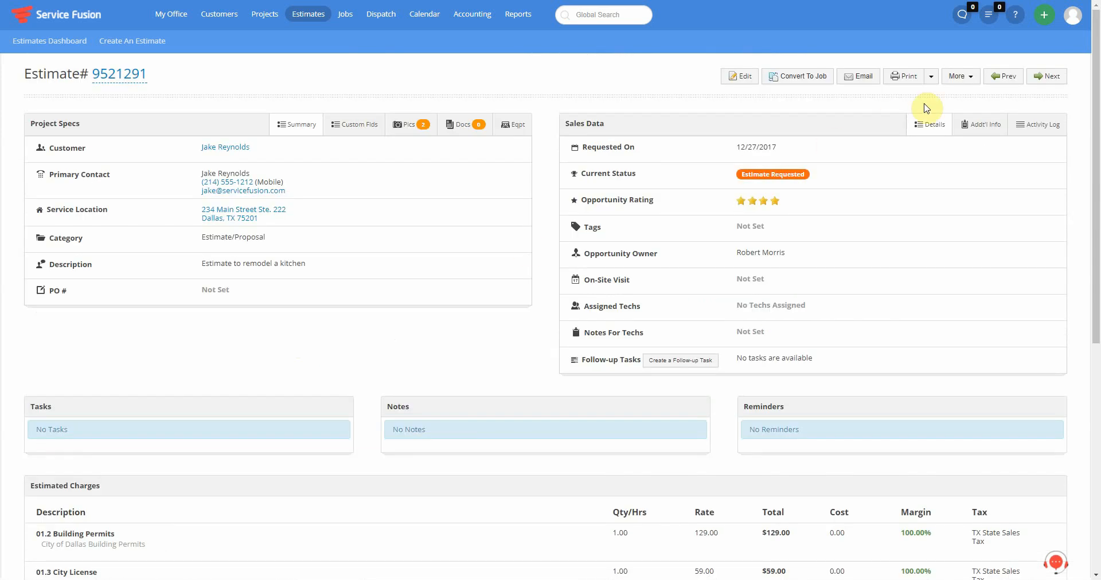
{"action": "left_click", "coordinate": [931, 76]}
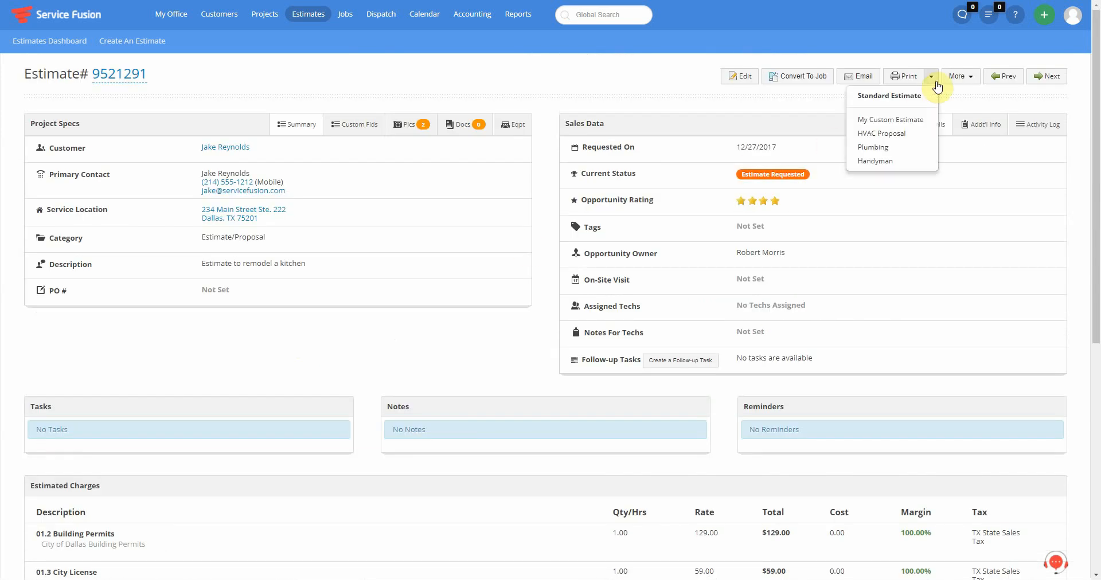
- Print-preview the kitchen remodel estimate with Handyman and view the cover letter
{"action": "left_click", "coordinate": [878, 161]}
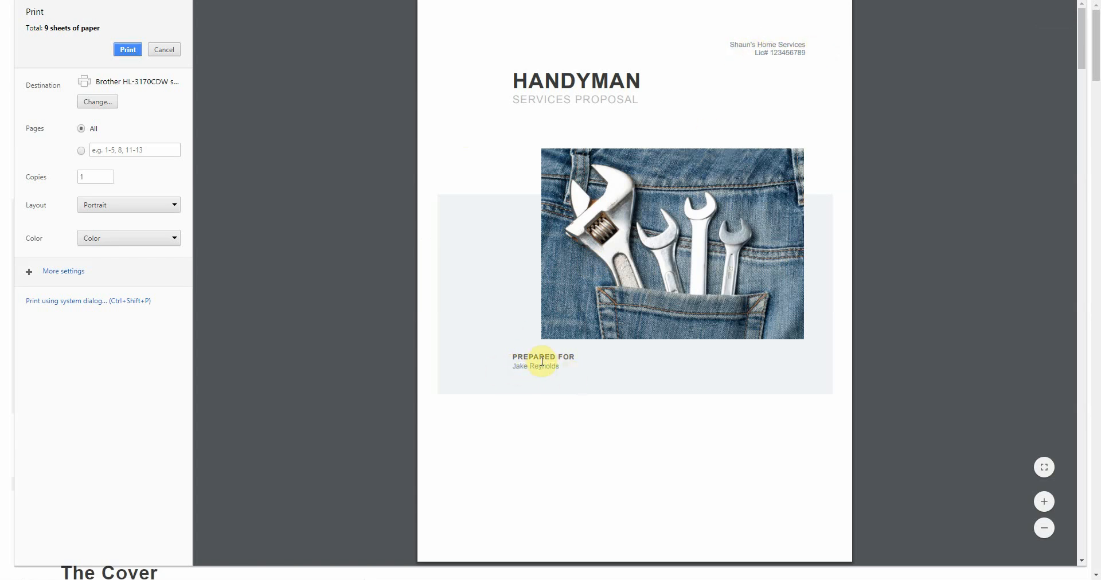
{"action": "scroll", "coordinate": [575, 358], "scroll_direction": "down", "scroll_amount": 9}
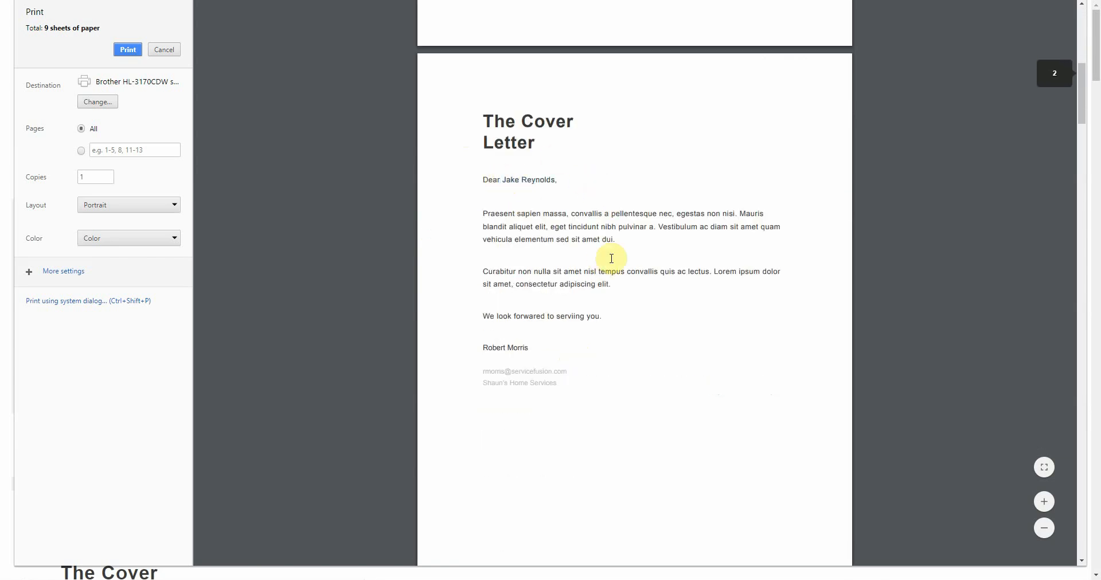
{"action": "scroll", "coordinate": [501, 298], "scroll_direction": "down", "scroll_amount": 1}
{"action": "left_click_drag", "start_coordinate": [485, 290], "coordinate": [596, 317]}
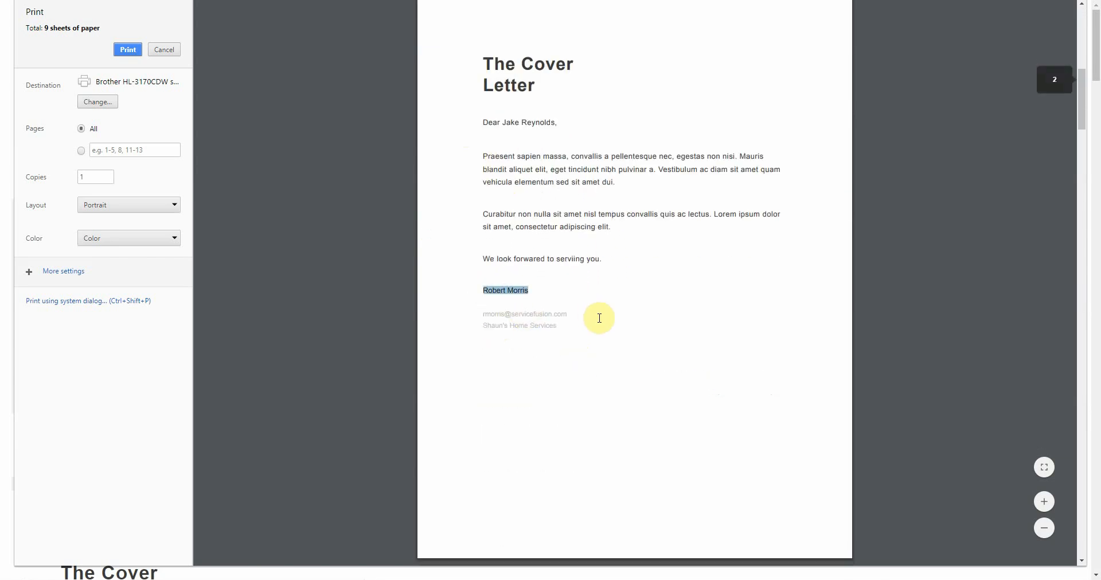
{"action": "left_click", "coordinate": [533, 358]}
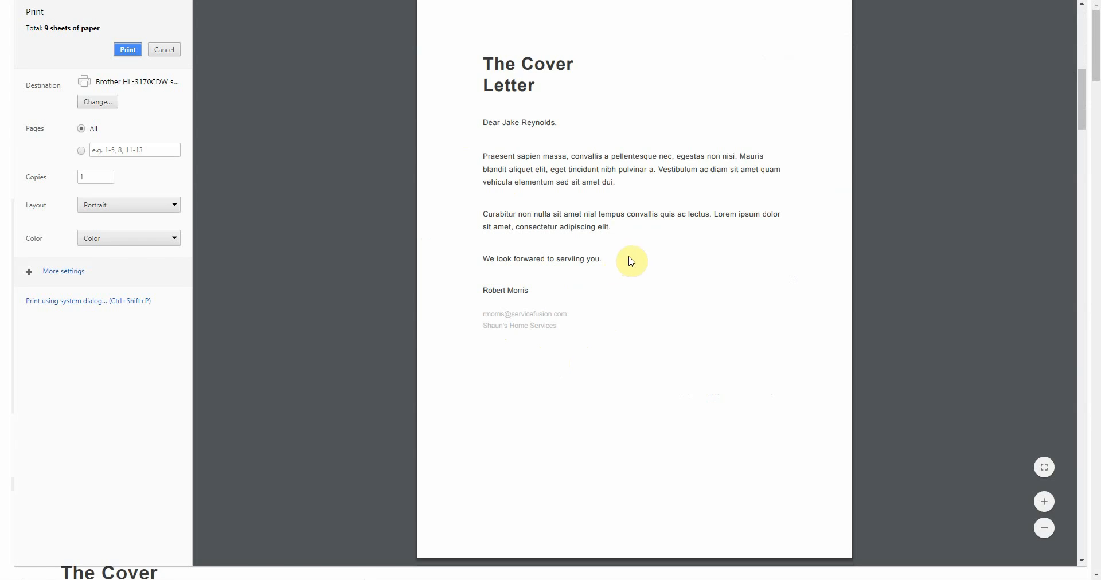
- Scroll through the remaining pages to the Proposal Total, then close the preview
{"action": "scroll", "coordinate": [632, 259], "scroll_direction": "down", "scroll_amount": 2}
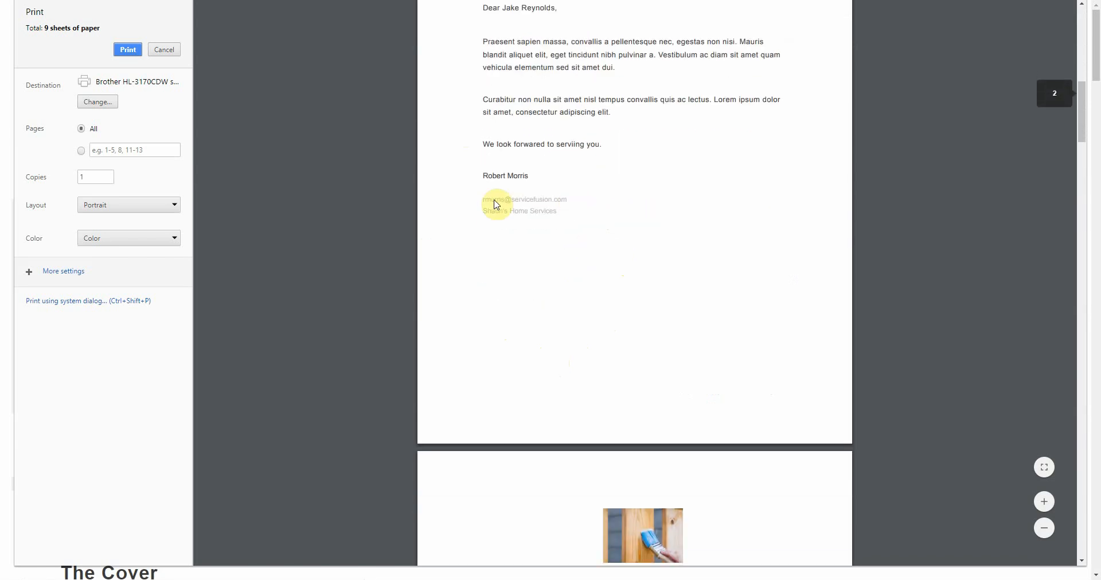
{"action": "scroll", "coordinate": [595, 229], "scroll_direction": "down", "scroll_amount": 9}
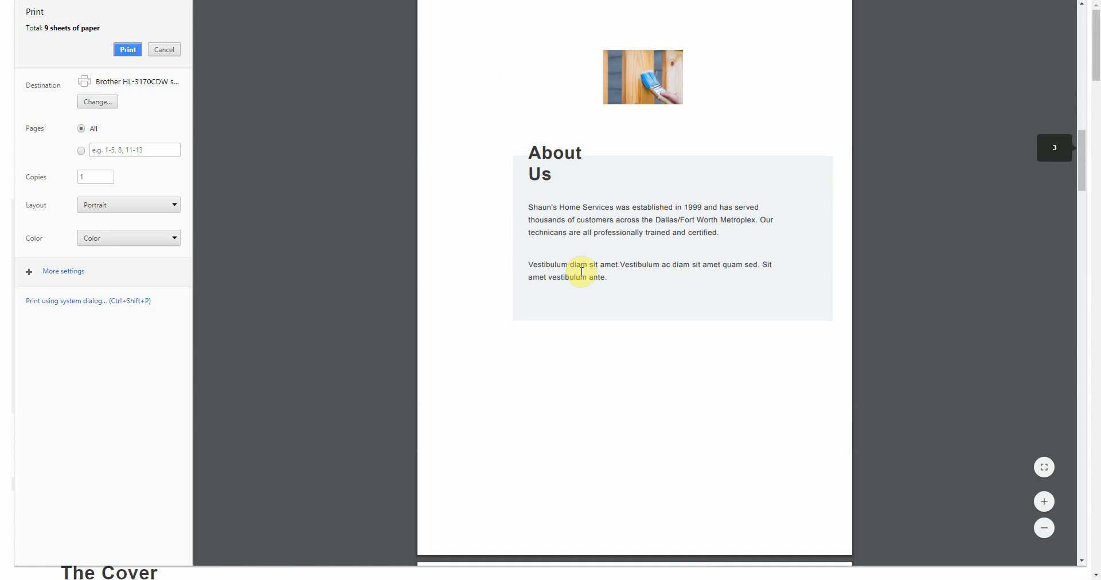
{"action": "scroll", "coordinate": [598, 235], "scroll_direction": "down", "scroll_amount": 13}
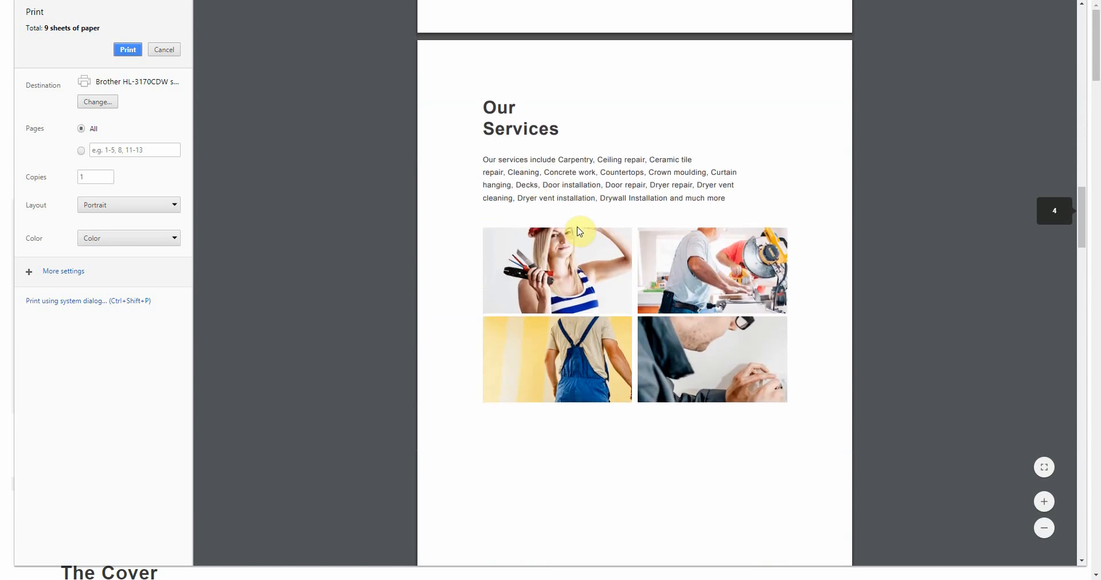
{"action": "scroll", "coordinate": [577, 231], "scroll_direction": "down", "scroll_amount": 10}
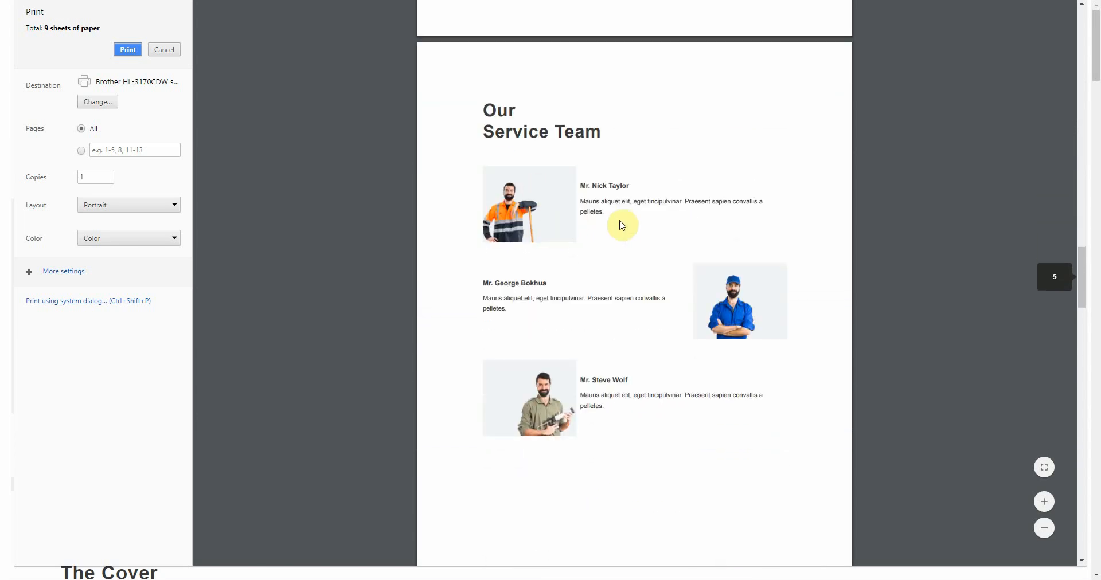
{"action": "scroll", "coordinate": [619, 226], "scroll_direction": "down", "scroll_amount": 5}
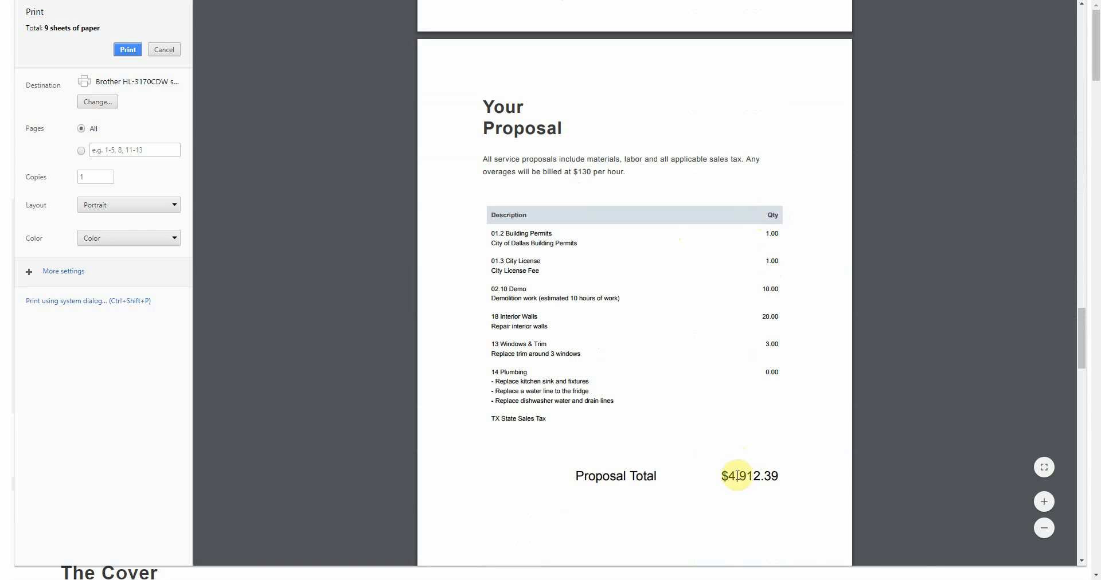
{"action": "left_click_drag", "start_coordinate": [719, 475], "coordinate": [793, 473]}
{"action": "left_click", "coordinate": [693, 313]}
{"action": "left_click", "coordinate": [165, 51]}
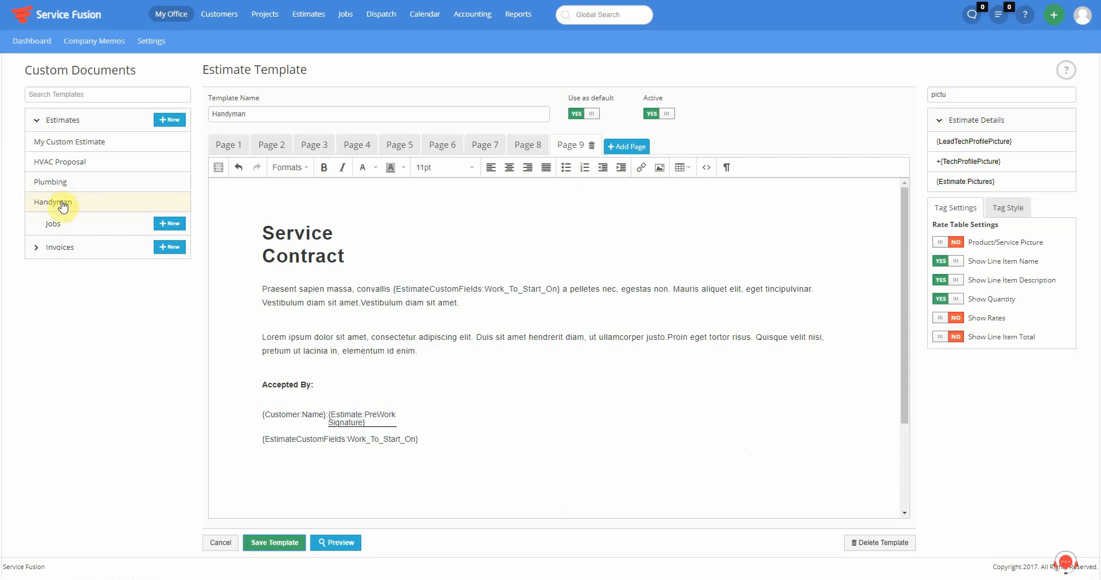
- Discard the unsaved Handyman changes by switching to Plumbing and back to Handyman
{"action": "left_click", "coordinate": [66, 183]}
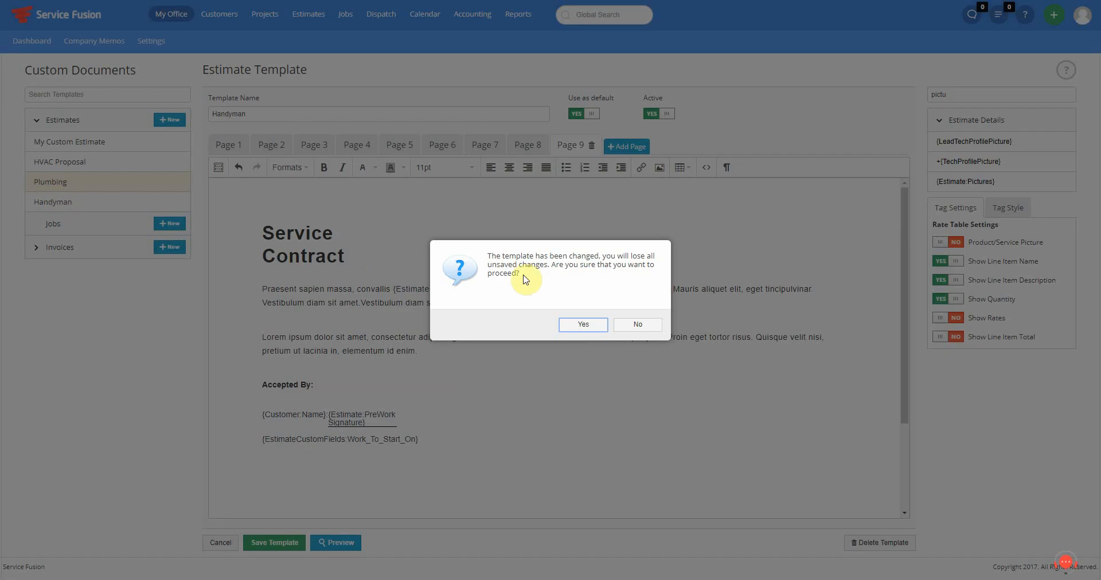
{"action": "left_click", "coordinate": [582, 324]}
{"action": "left_click_drag", "start_coordinate": [56, 202], "coordinate": [61, 201]}
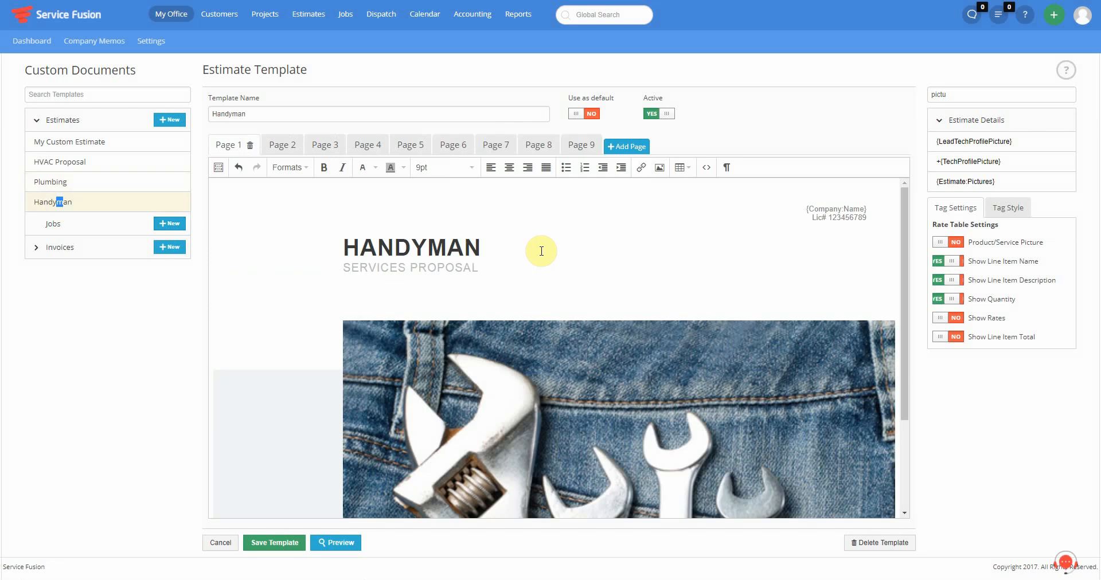
- On Page 6, Your Proposal, switch the rate table's Show Rates to YES
{"action": "left_click", "coordinate": [530, 146]}
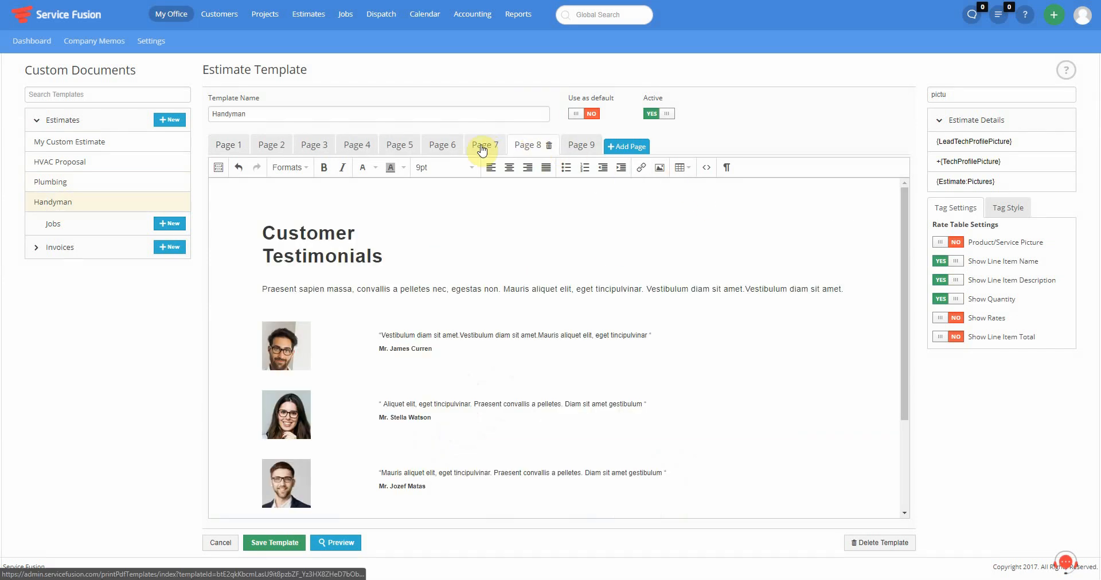
{"action": "left_click", "coordinate": [481, 148]}
{"action": "left_click", "coordinate": [440, 146]}
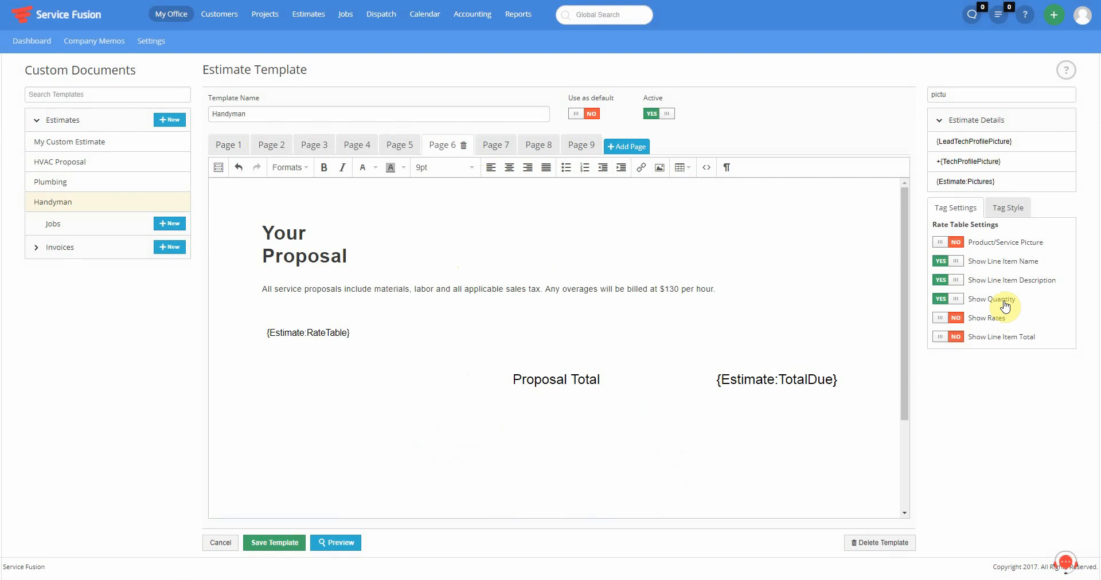
{"action": "left_click", "coordinate": [952, 319]}
- Turn on Show Line Item Total, save Handyman, and check the printed proposal's rates and totals
{"action": "left_click", "coordinate": [954, 337]}
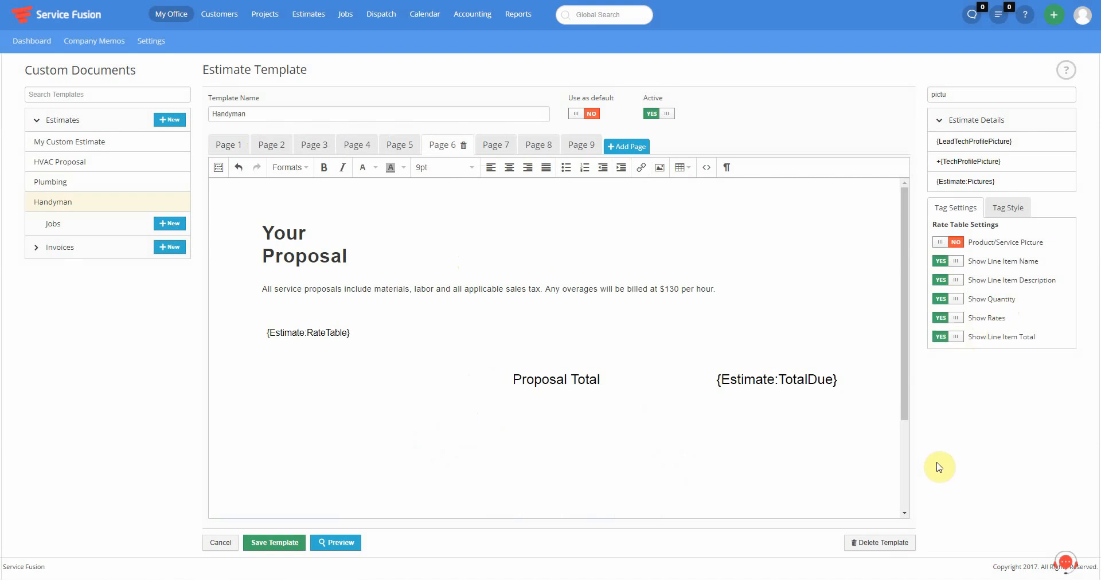
{"action": "left_click", "coordinate": [275, 543]}
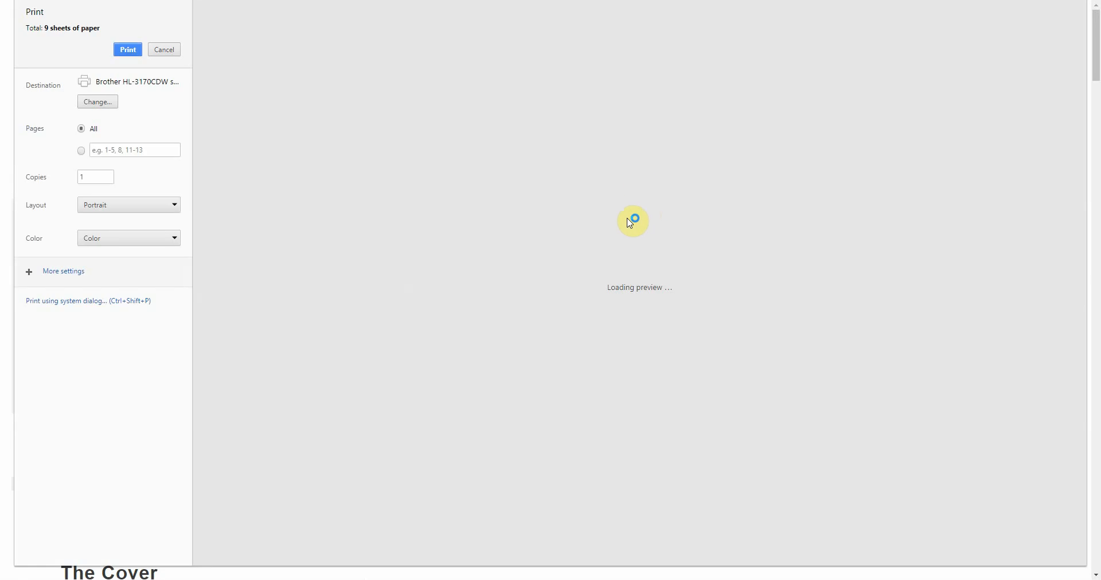
{"action": "scroll", "coordinate": [687, 278], "scroll_direction": "down", "scroll_amount": 2}
{"action": "scroll", "coordinate": [688, 282], "scroll_direction": "down", "scroll_amount": 20}
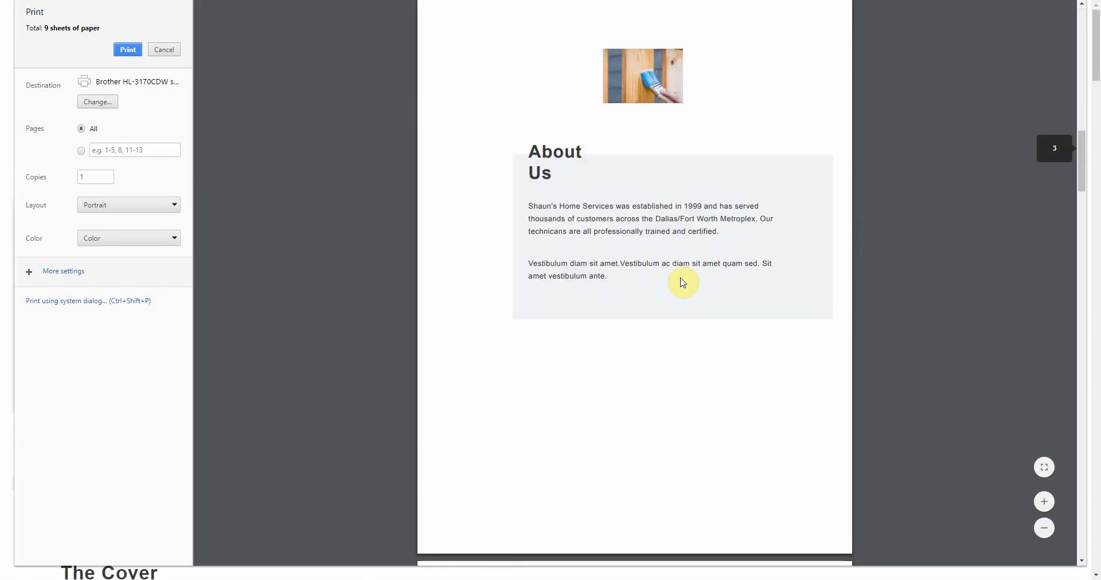
{"action": "scroll", "coordinate": [682, 282], "scroll_direction": "down", "scroll_amount": 15}
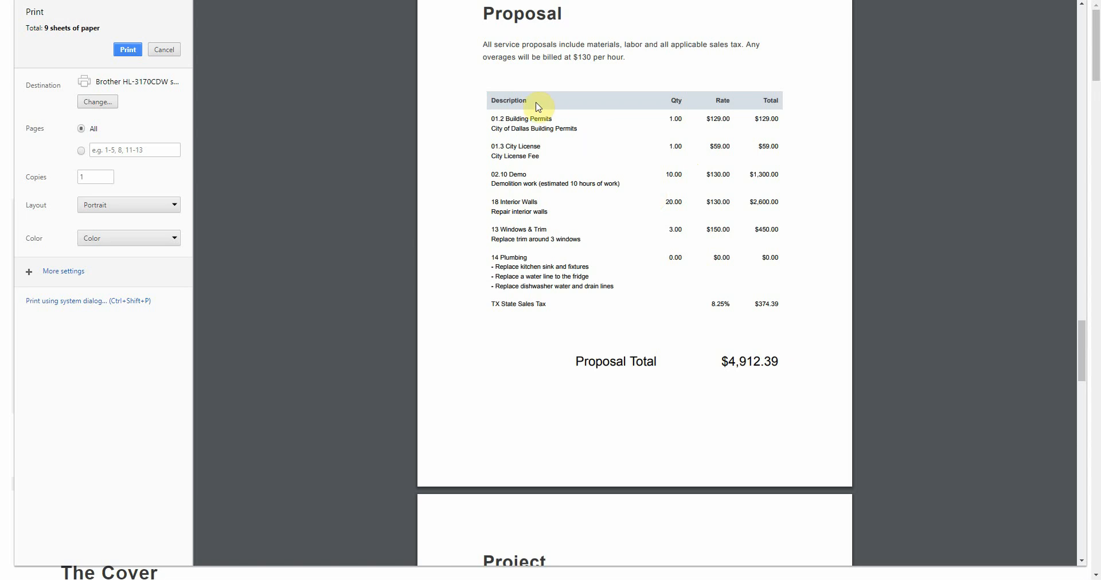
{"action": "left_click_drag", "start_coordinate": [500, 96], "coordinate": [759, 100]}
{"action": "scroll", "coordinate": [640, 232], "scroll_direction": "down", "scroll_amount": 1}
{"action": "scroll", "coordinate": [640, 230], "scroll_direction": "down", "scroll_amount": 7}
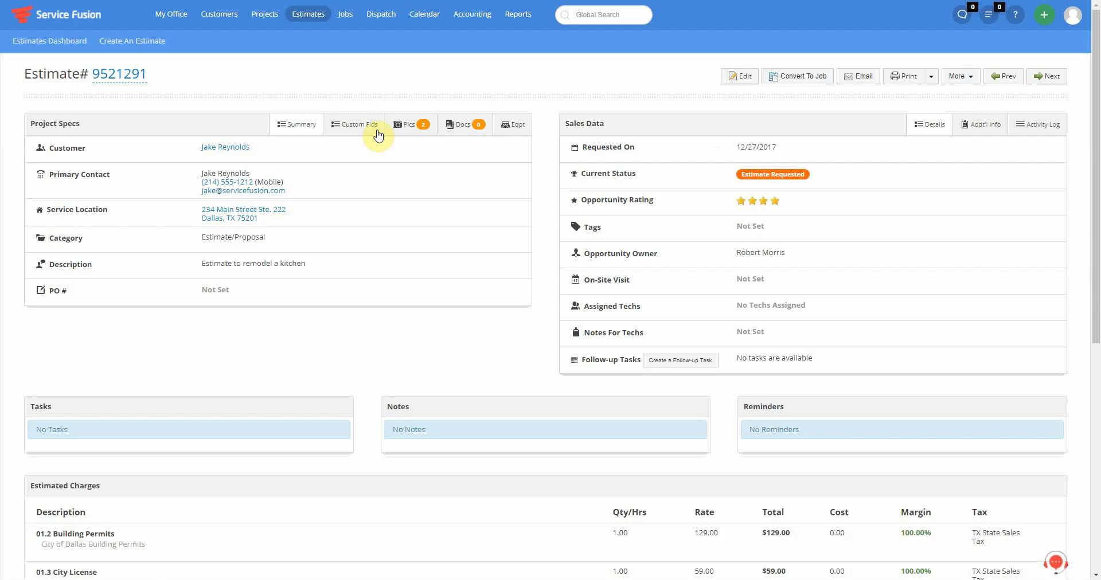
- Open the estimate's Pics tab to view its two kitchen photos
{"action": "left_click", "coordinate": [410, 125]}
{"action": "mouse_move", "coordinate": [137, 201]}
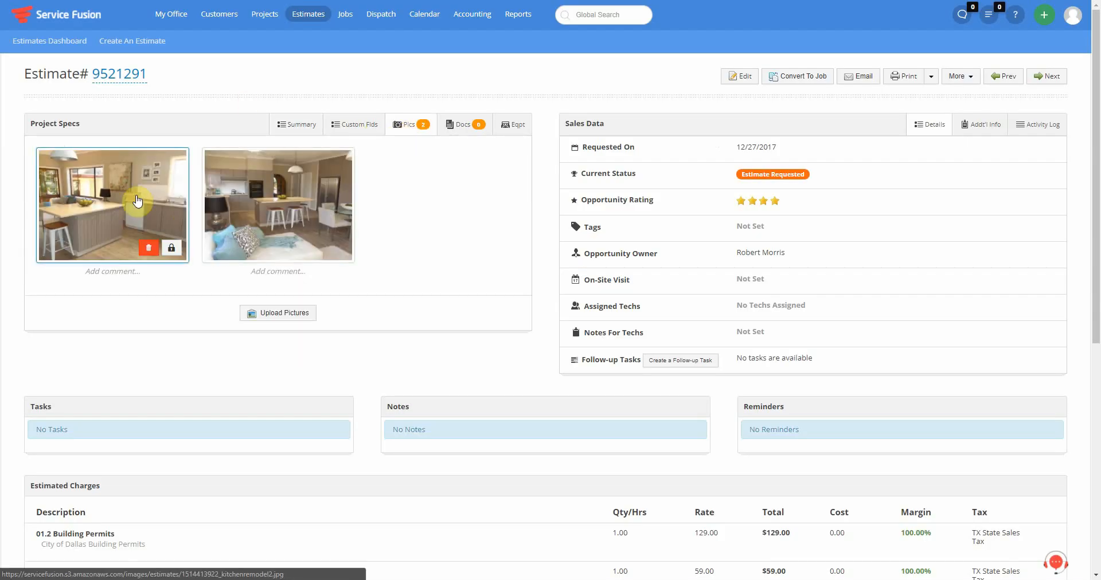
{"action": "mouse_move", "coordinate": [265, 181]}
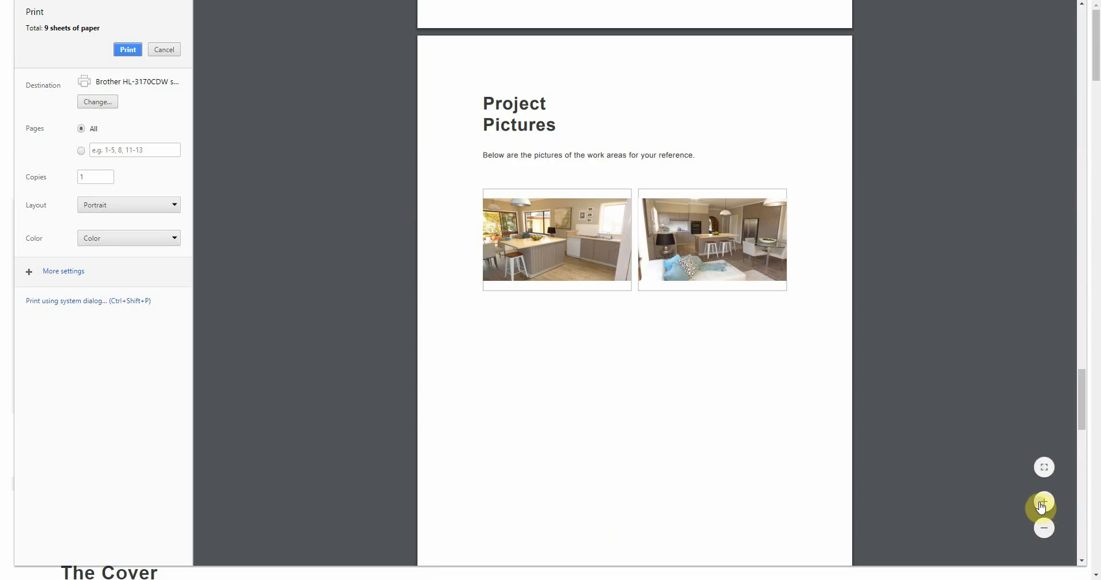
- Enlarge the Handyman proposal print preview and scroll through its remaining pages
{"action": "left_click", "coordinate": [1040, 507]}
{"action": "left_click", "coordinate": [1041, 507]}
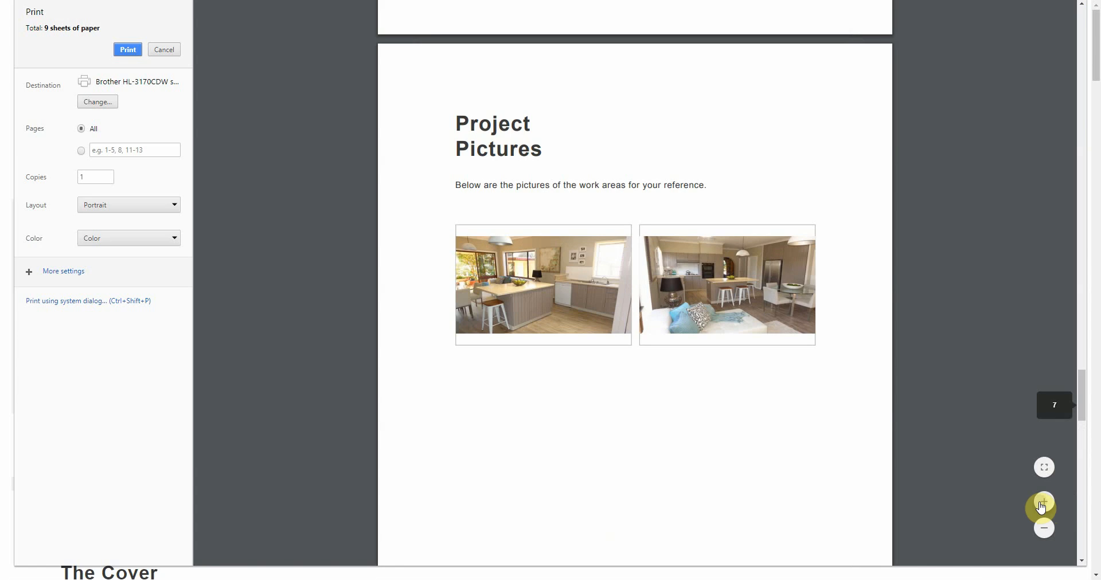
{"action": "left_click", "coordinate": [1041, 507]}
{"action": "left_click", "coordinate": [1041, 508]}
{"action": "scroll", "coordinate": [694, 356], "scroll_direction": "down", "scroll_amount": 2}
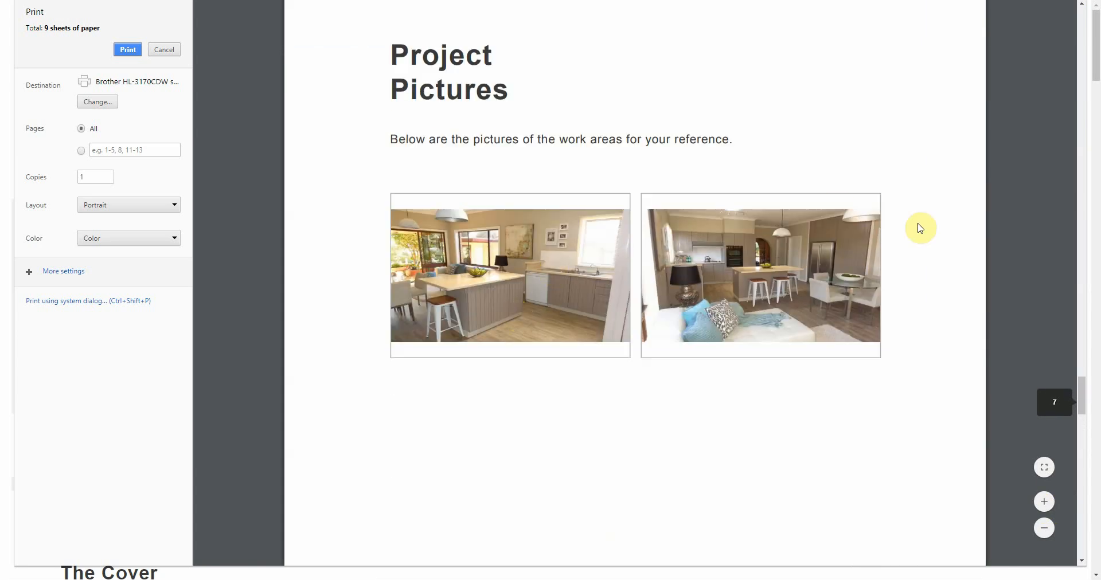
{"action": "scroll", "coordinate": [856, 219], "scroll_direction": "down", "scroll_amount": 2}
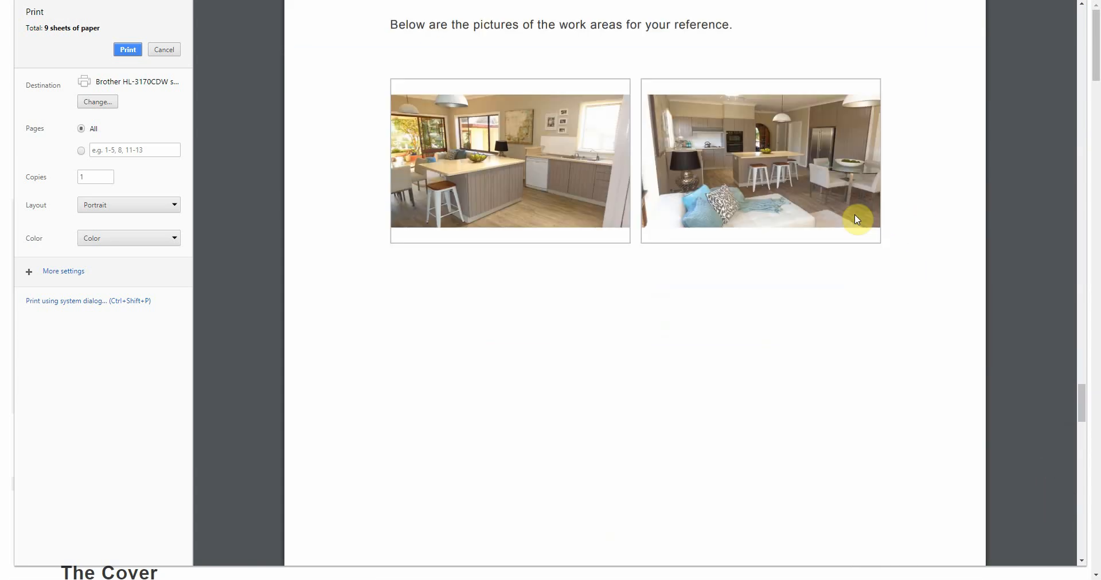
{"action": "scroll", "coordinate": [730, 179], "scroll_direction": "down", "scroll_amount": 10}
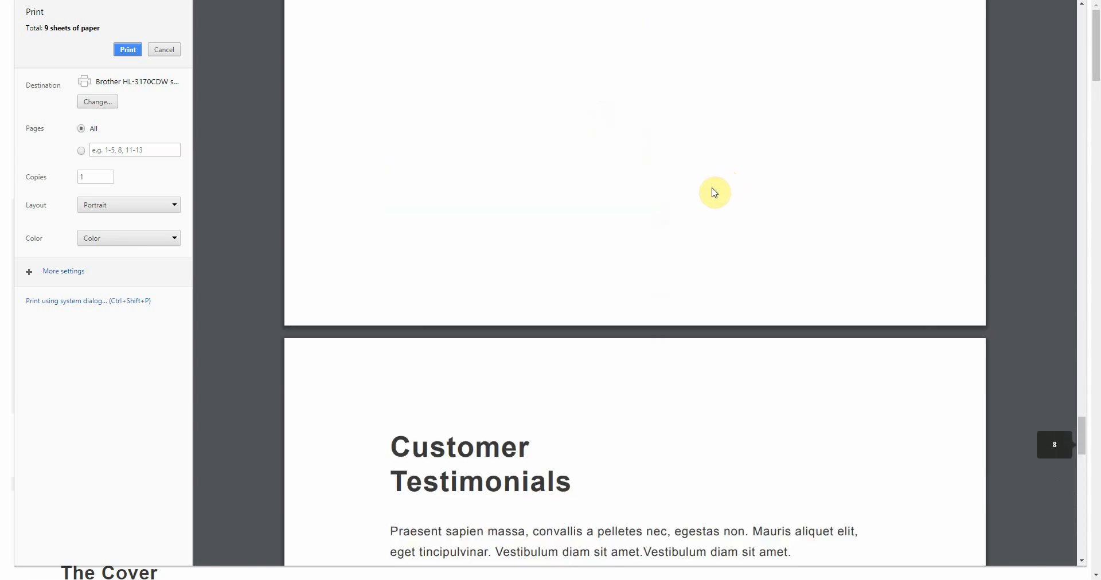
{"action": "scroll", "coordinate": [671, 248], "scroll_direction": "down", "scroll_amount": 15}
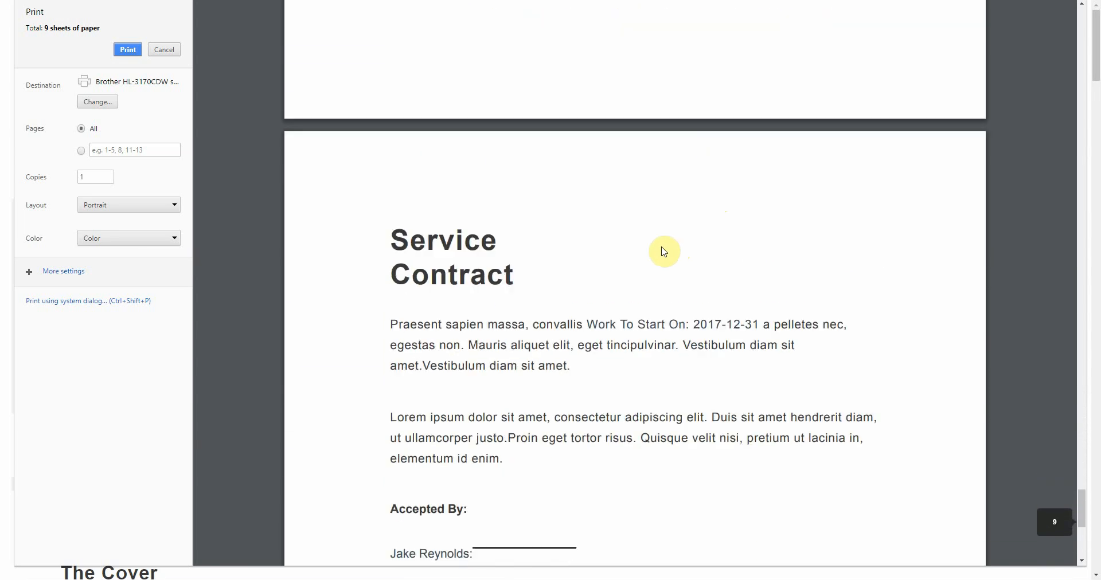
{"action": "scroll", "coordinate": [545, 256], "scroll_direction": "down", "scroll_amount": 4}
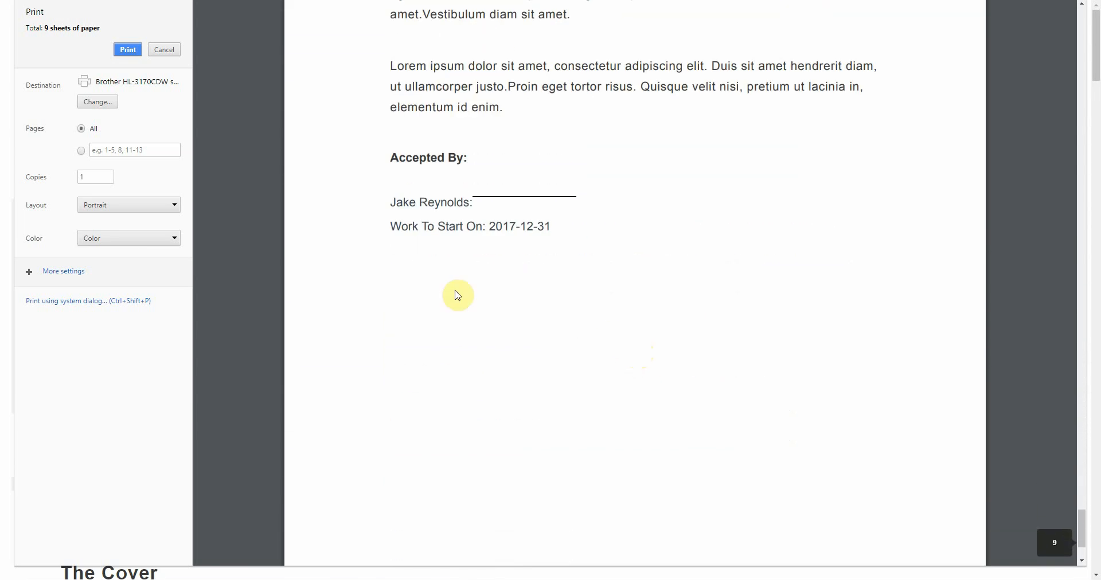
{"action": "scroll", "coordinate": [458, 215], "scroll_direction": "up", "scroll_amount": 1}
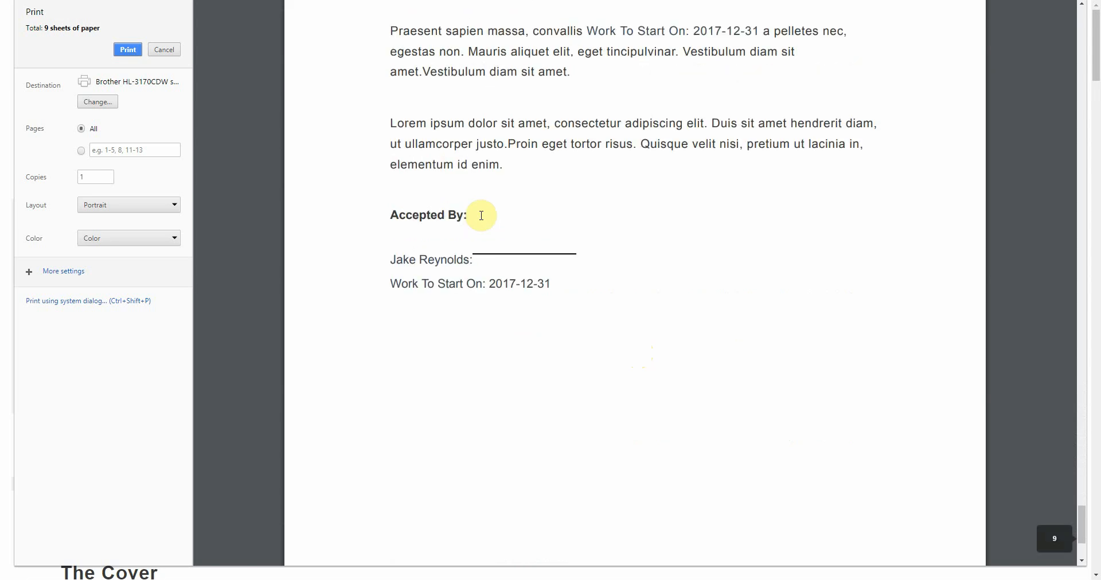
- Close the print preview and return to the Handyman template editor
{"action": "left_click", "coordinate": [171, 50]}
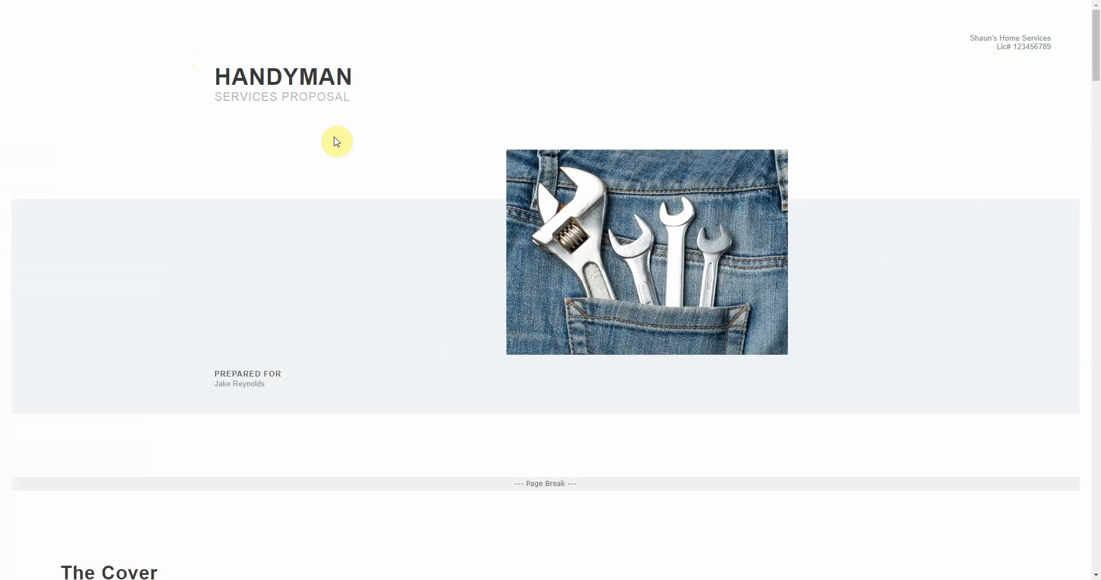
{"action": "key", "text": "ctrl+w"}
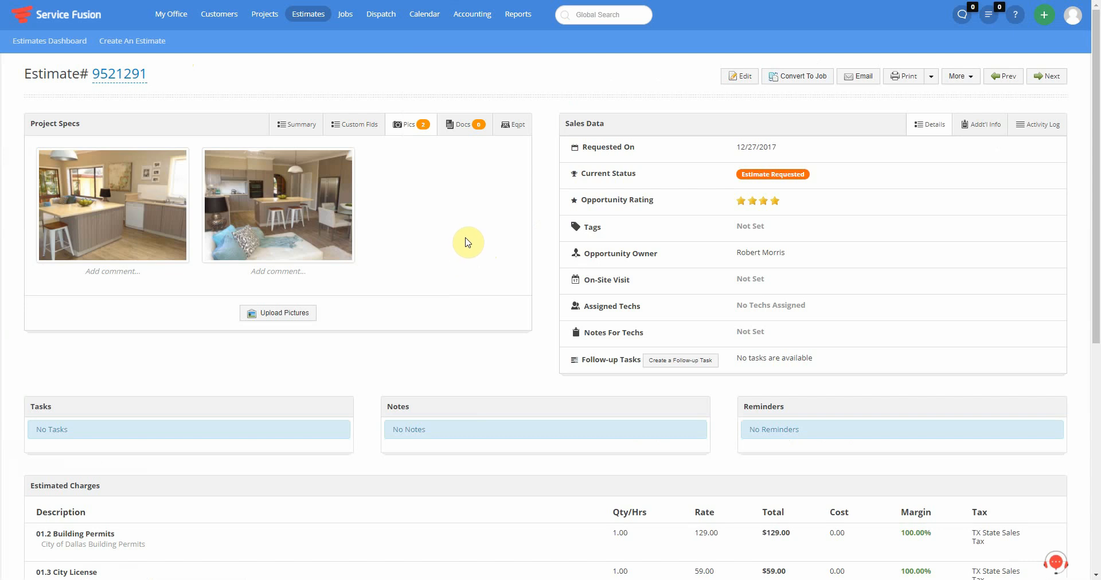
{"action": "key", "text": "ctrl+Tab"}
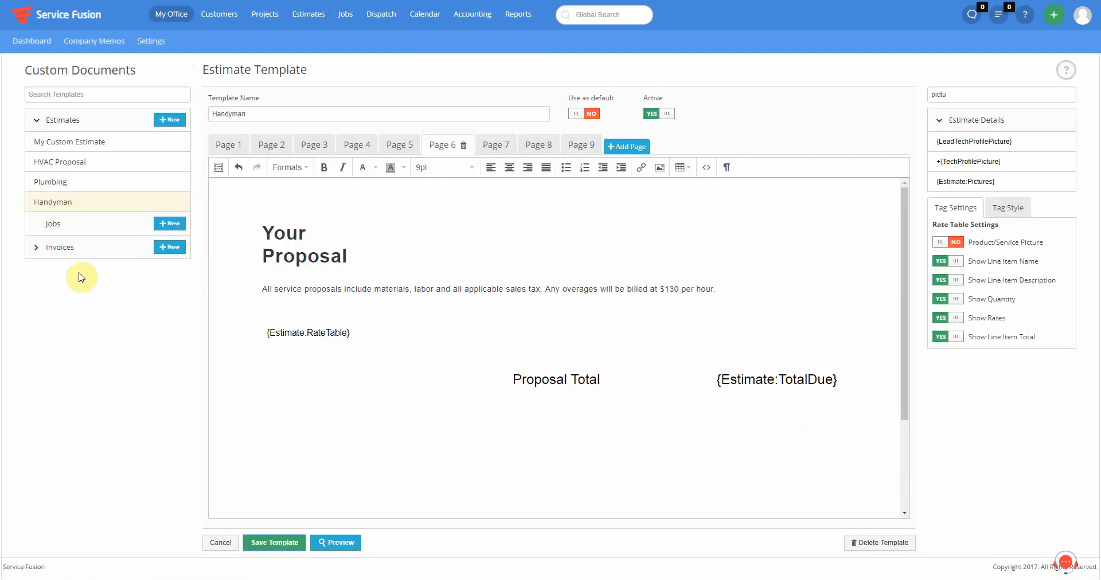
- Expand the invoice templates and look over Custom Invoice 1 and Custom Invoice
{"action": "left_click", "coordinate": [80, 252]}
{"action": "left_click", "coordinate": [74, 270]}
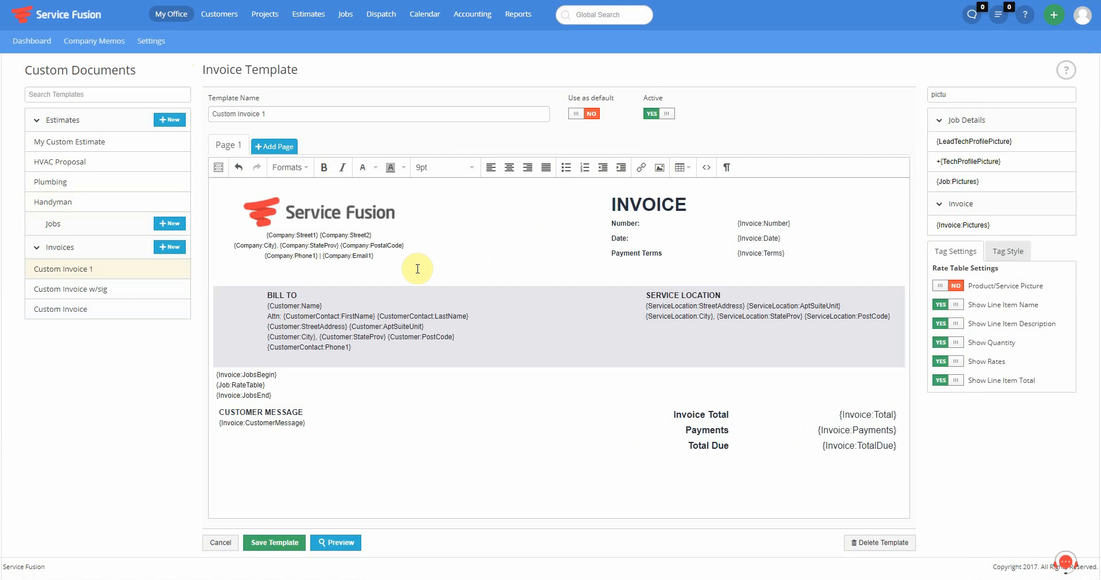
{"action": "left_click", "coordinate": [66, 310]}
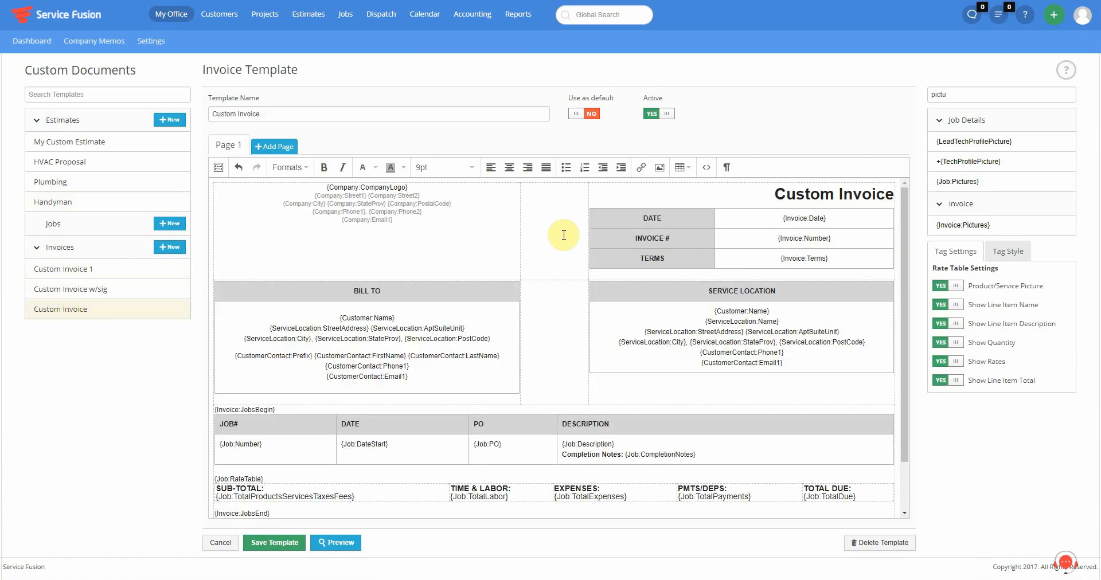
{"action": "double_click", "coordinate": [817, 198]}
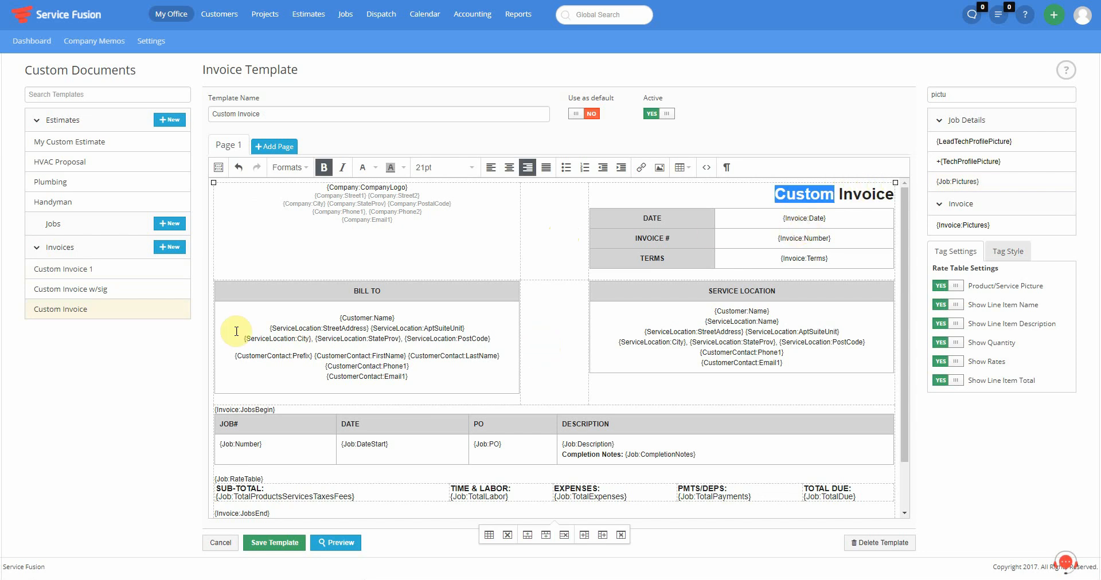
{"action": "left_click", "coordinate": [82, 274]}
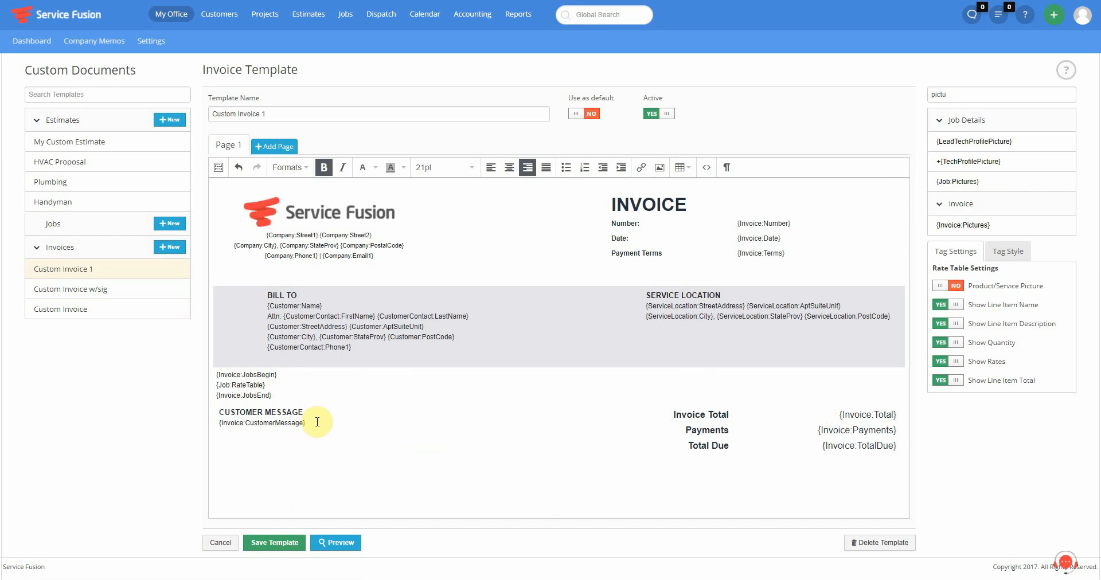
- Check the INVOICE heading's background colour options without changing them, then bring up Custom Invoice w/sig
{"action": "double_click", "coordinate": [651, 204]}
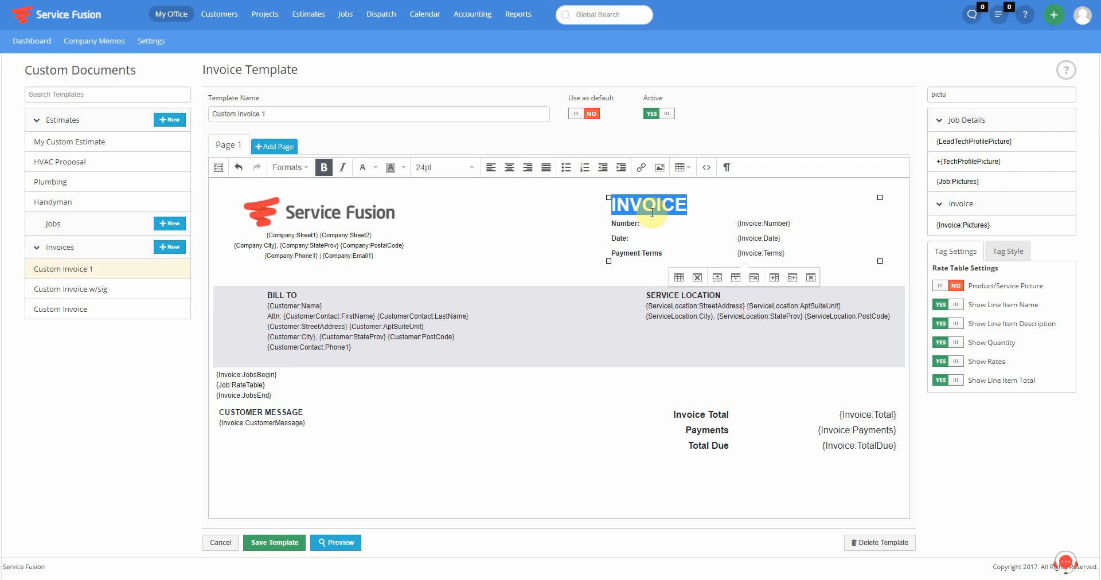
{"action": "left_click", "coordinate": [404, 168]}
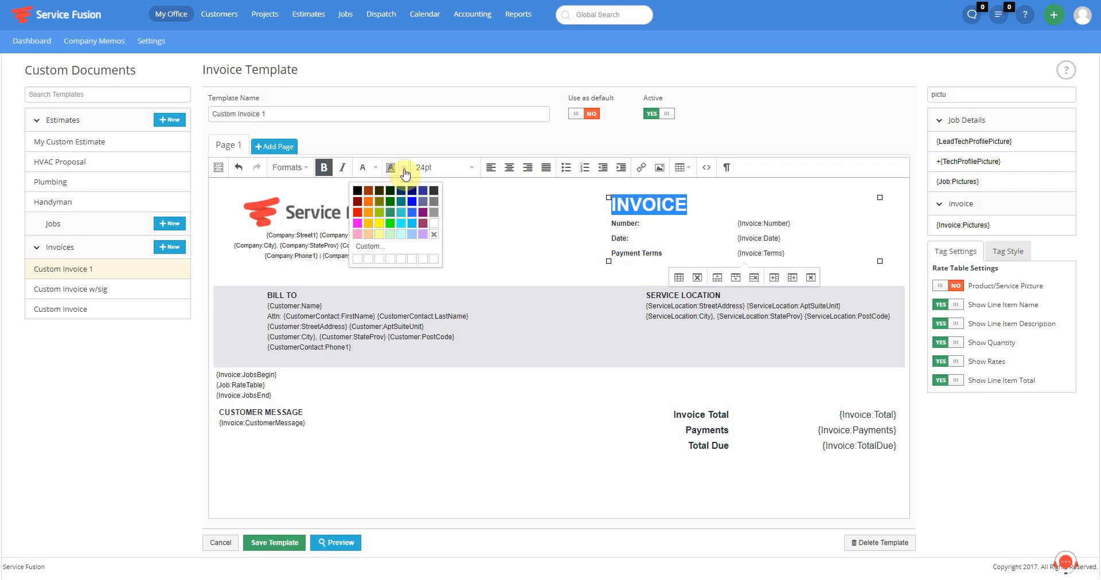
{"action": "left_click", "coordinate": [403, 167]}
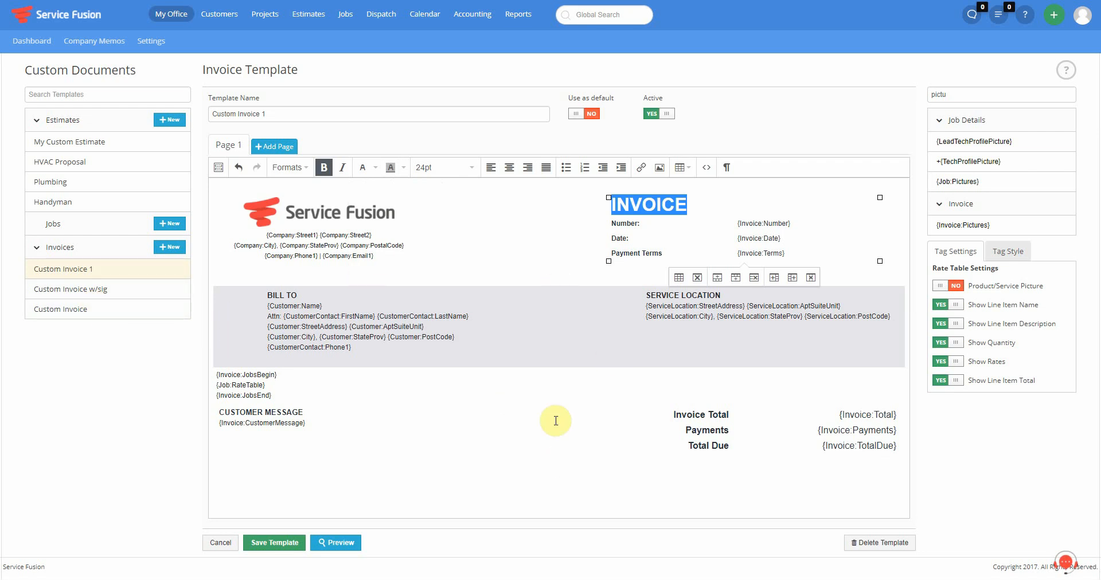
{"action": "left_click", "coordinate": [82, 297]}
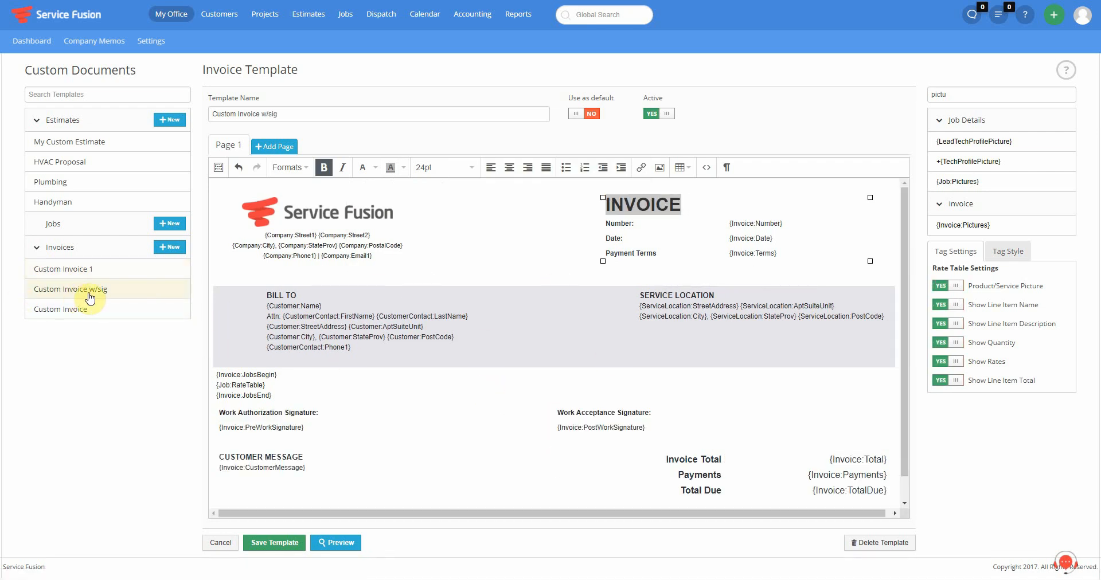
{"action": "scroll", "coordinate": [544, 268], "scroll_direction": "down", "scroll_amount": 1}
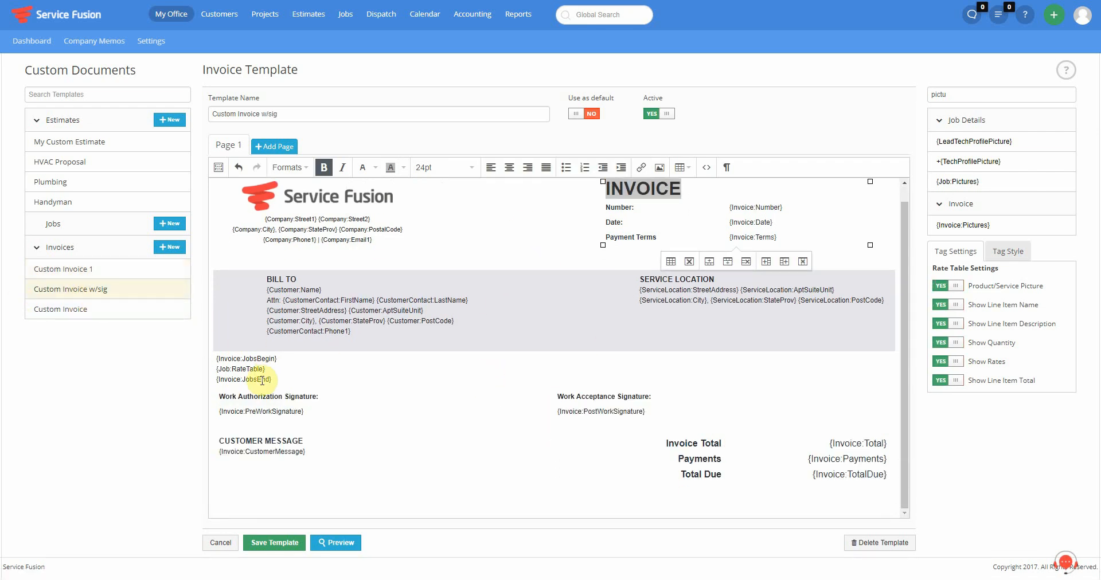
{"action": "left_click", "coordinate": [221, 397]}
{"action": "left_click_drag", "start_coordinate": [222, 397], "coordinate": [322, 412]}
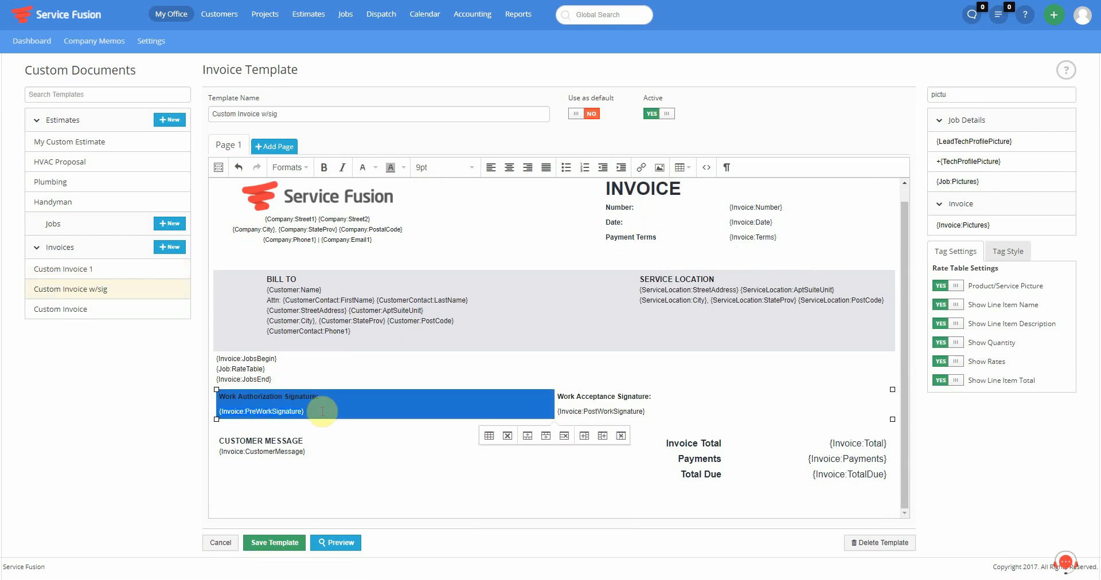
{"action": "left_click", "coordinate": [590, 396]}
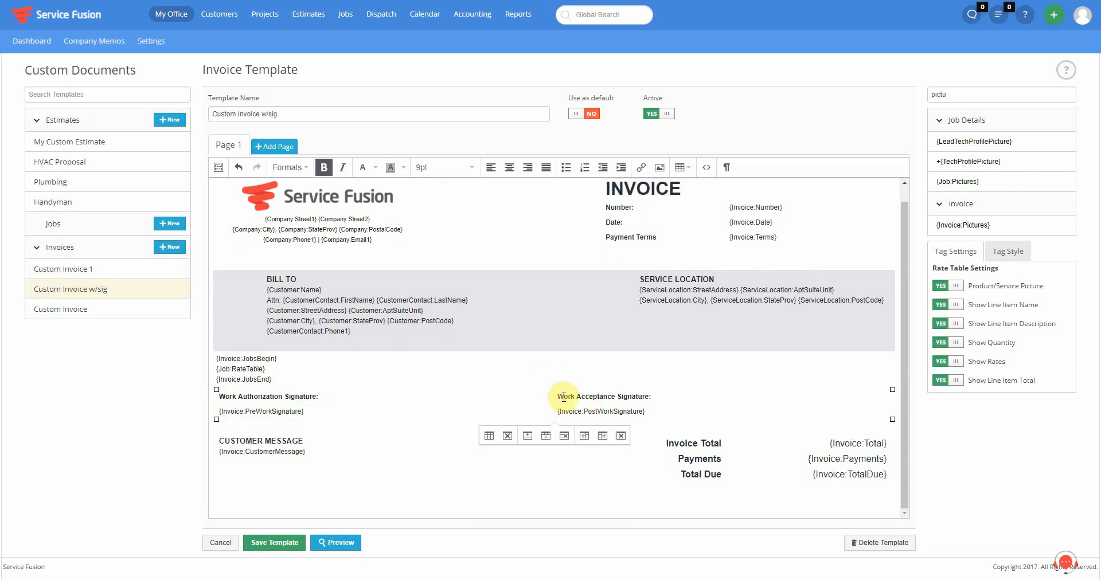
{"action": "mouse_move", "coordinate": [562, 396]}
{"action": "left_mouse_down"}
{"action": "mouse_move", "coordinate": [665, 408]}
{"action": "mouse_move", "coordinate": [644, 409]}
{"action": "left_mouse_up"}
{"action": "left_click", "coordinate": [644, 410]}
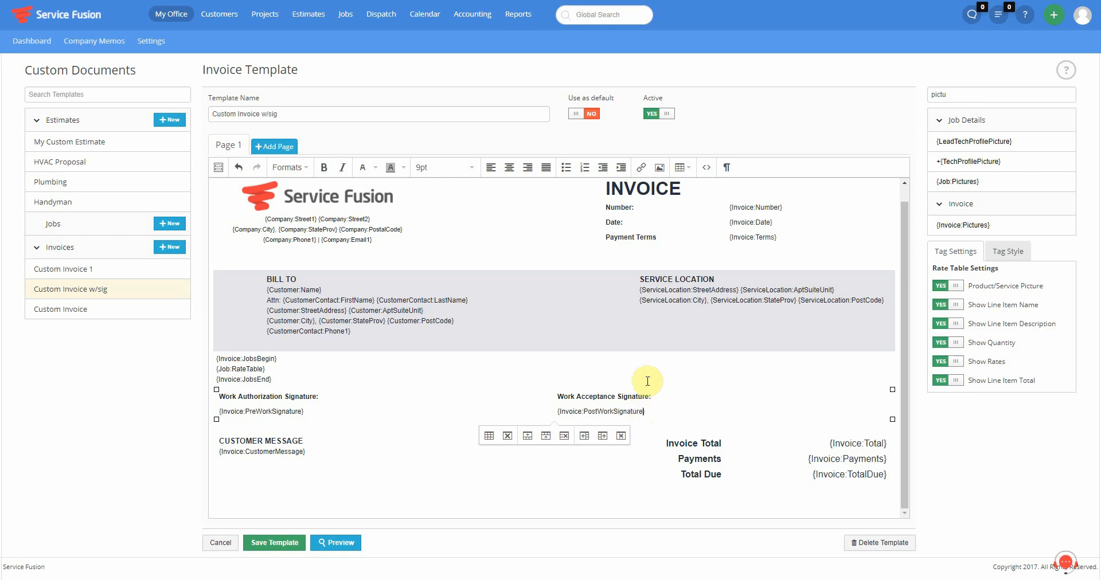
{"action": "scroll", "coordinate": [538, 344], "scroll_direction": "up", "scroll_amount": 1}
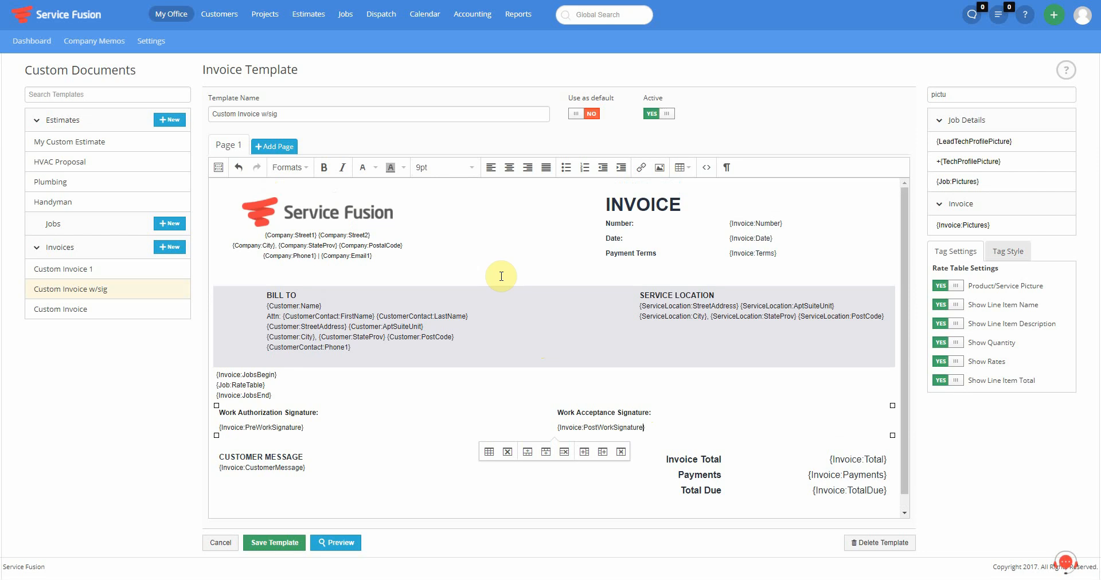
{"action": "mouse_move", "coordinate": [222, 27]}
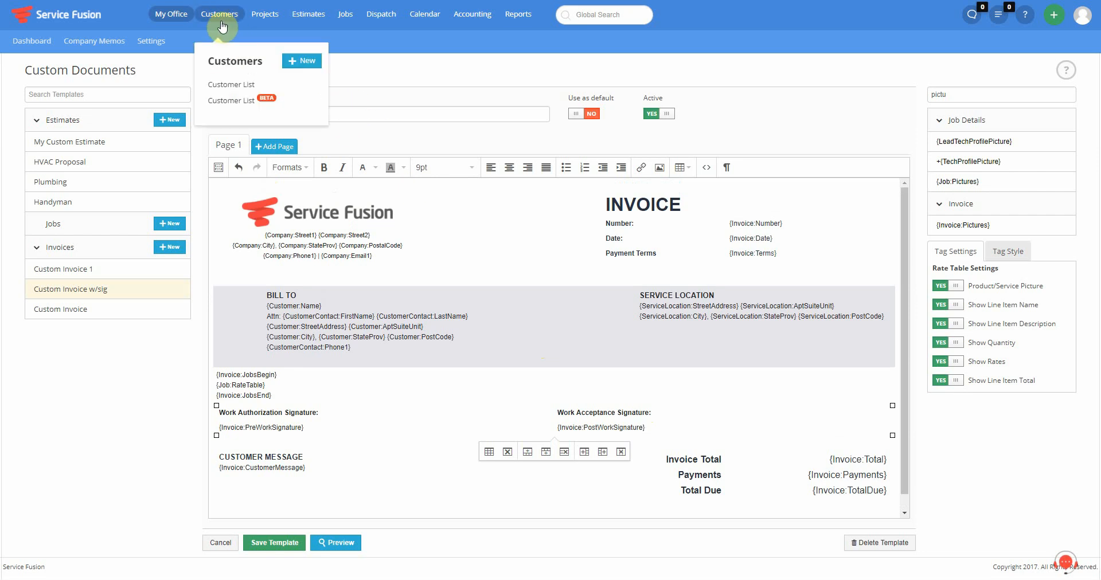
- Search the customer list by the customer's name and open their account
{"action": "left_click", "coordinate": [231, 85]}
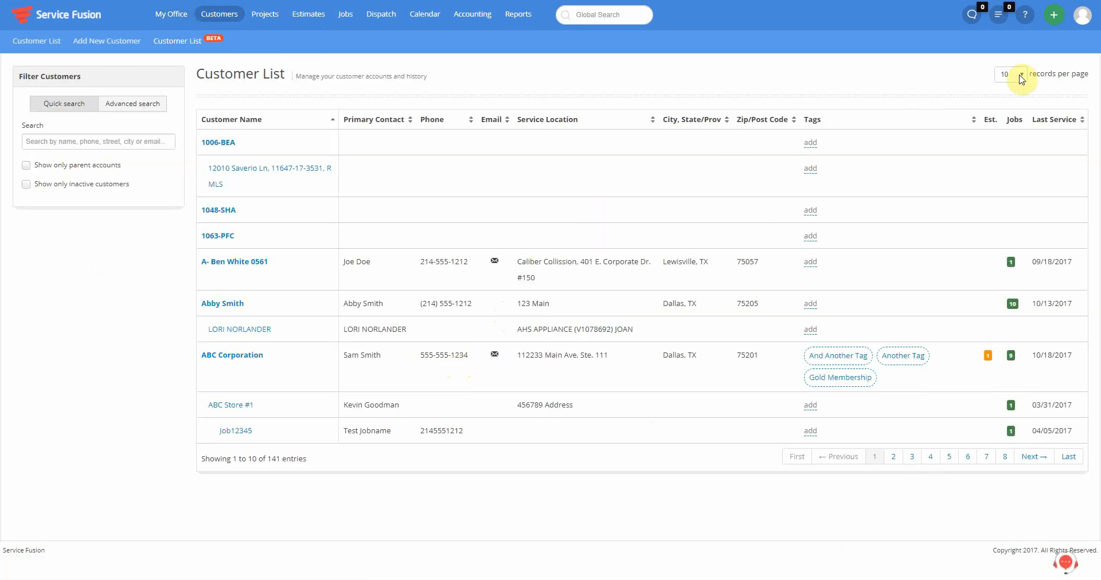
{"action": "left_click", "coordinate": [67, 141]}
{"action": "type", "text": "jake"}
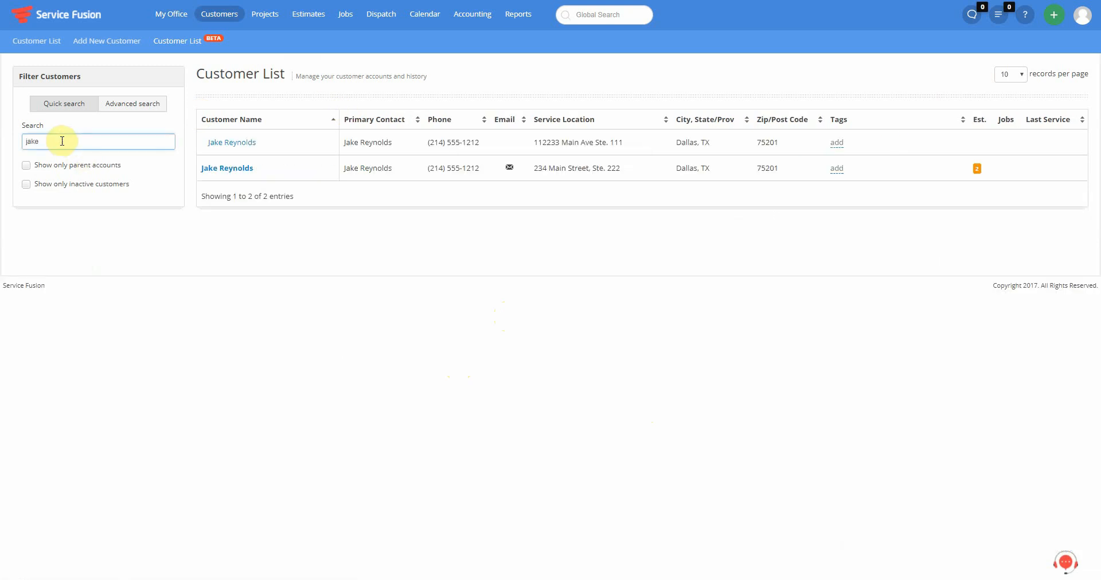
{"action": "left_click", "coordinate": [241, 171]}
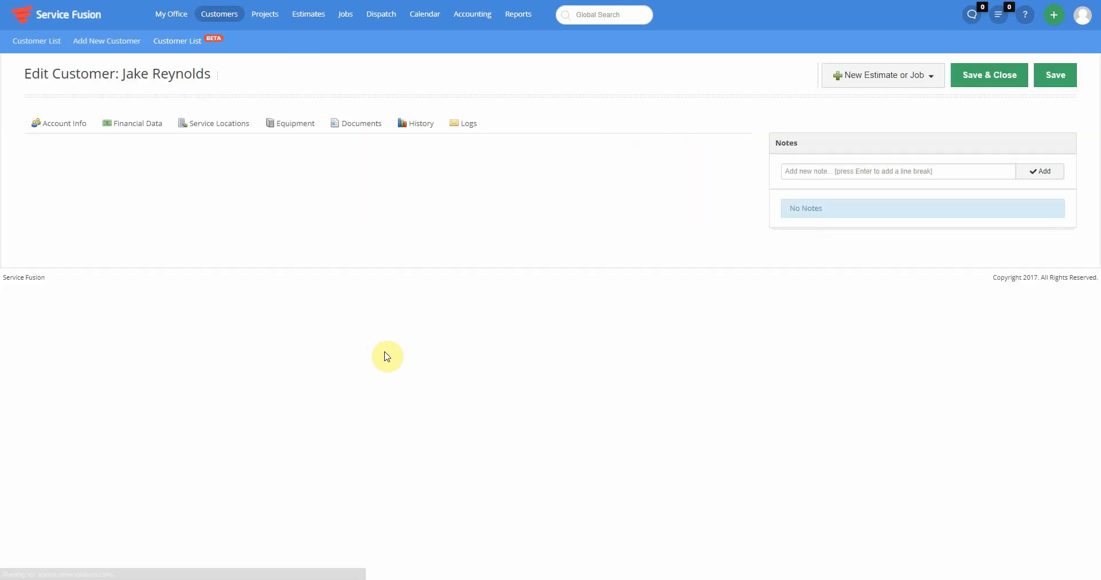
- Set the customer's default Estimate Template to My Custom Estimate instead of Handyman
{"action": "left_click", "coordinate": [147, 427]}
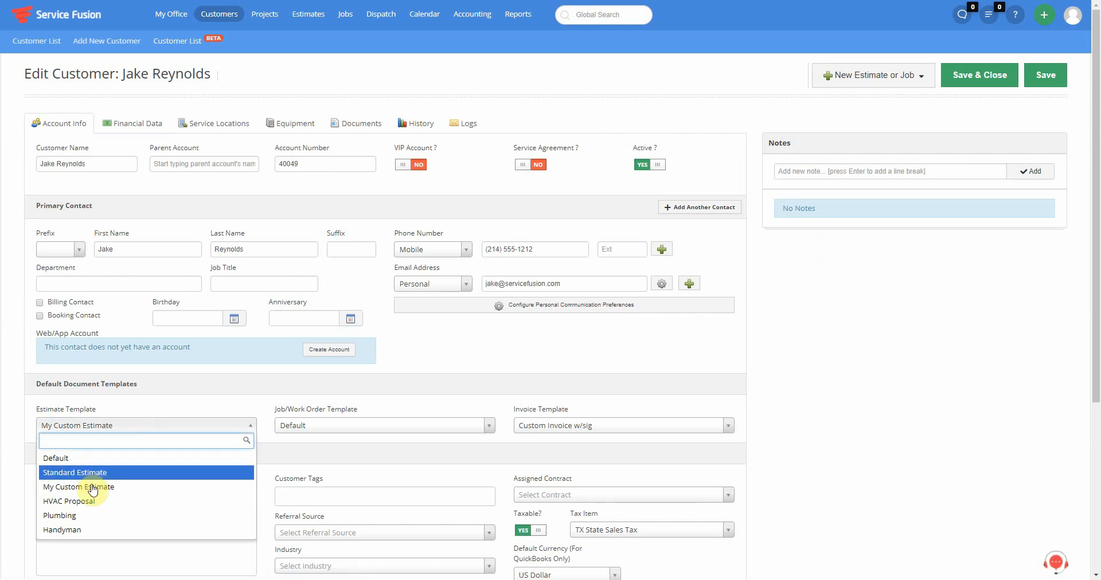
{"action": "left_click", "coordinate": [79, 534]}
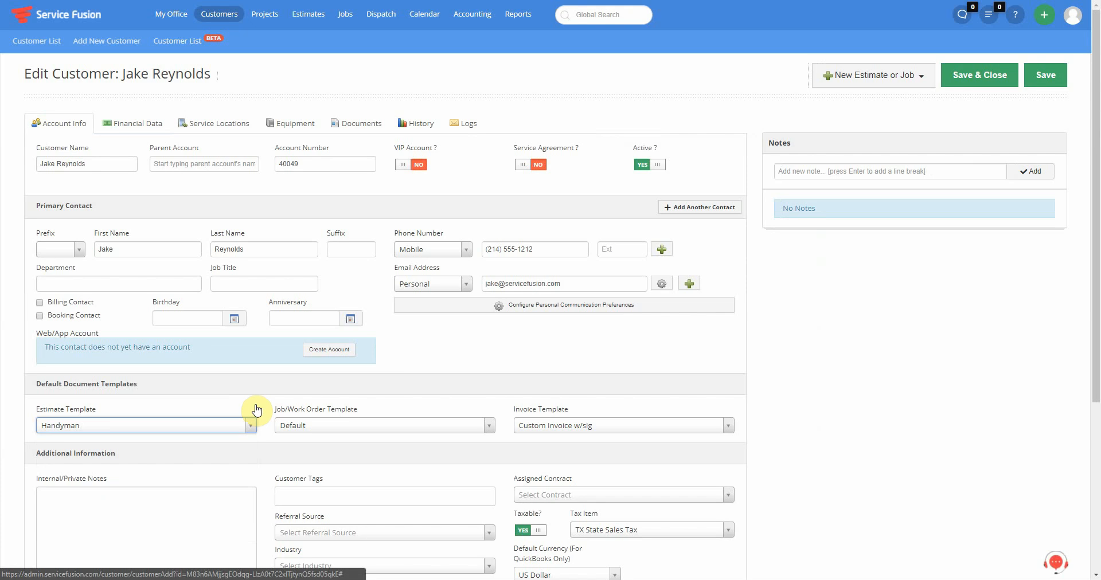
{"action": "left_click", "coordinate": [180, 430]}
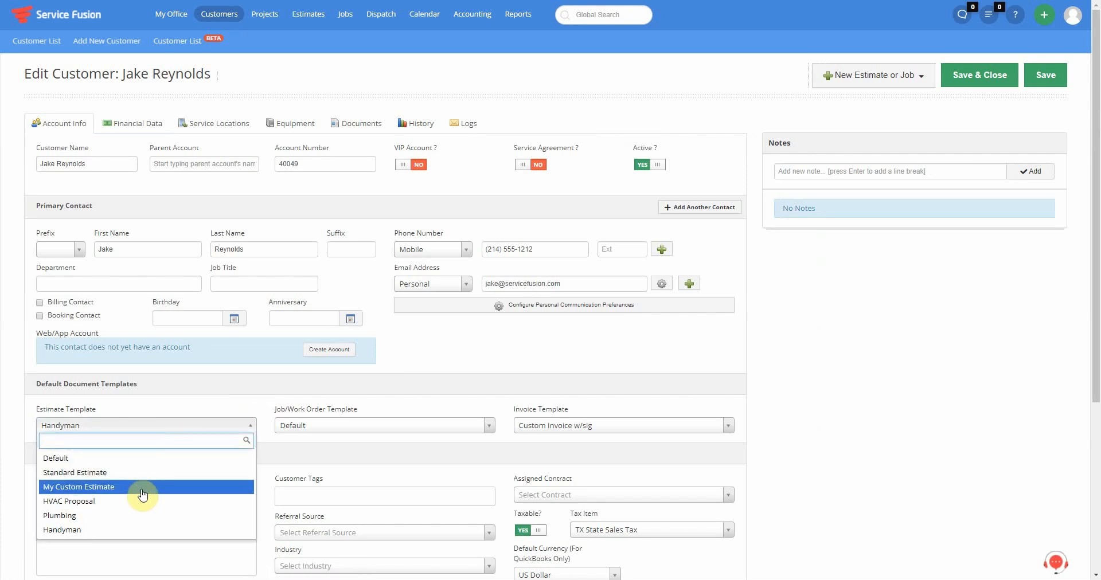
{"action": "left_click", "coordinate": [113, 492]}
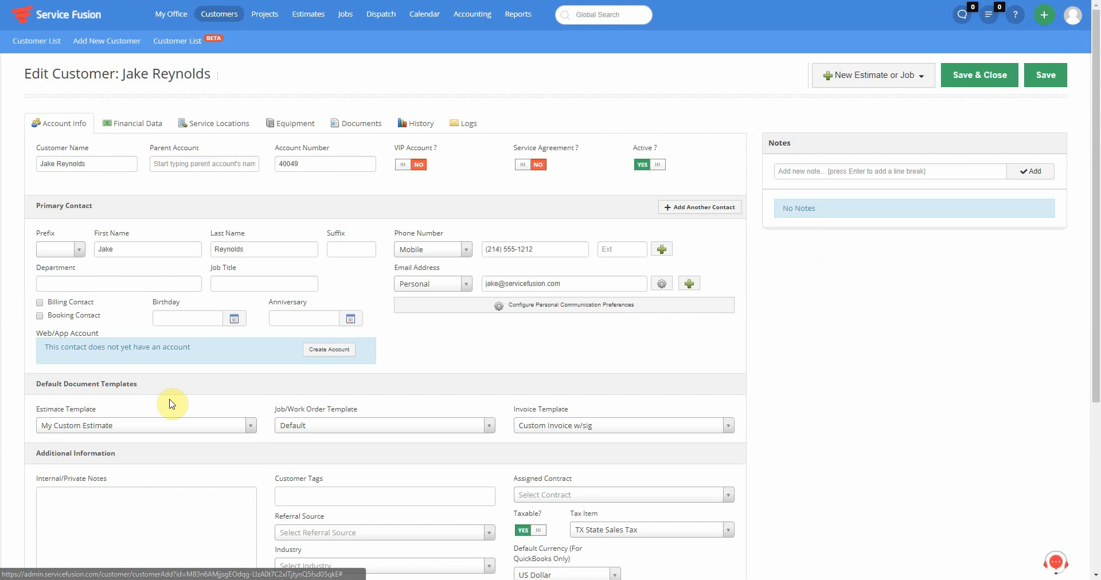